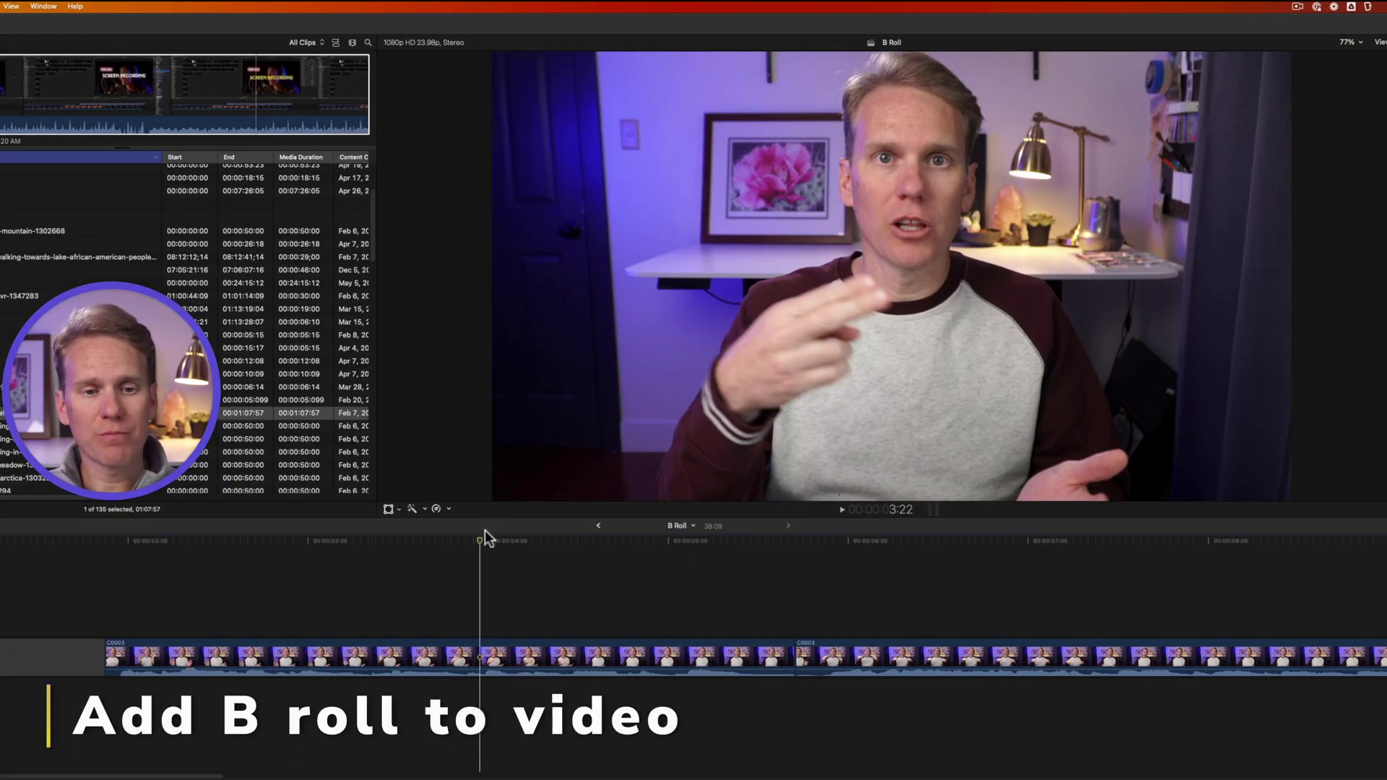
Play the B Roll project from about 1:23 to review the opening talking-head footage
drag(481, 537, 120, 546)
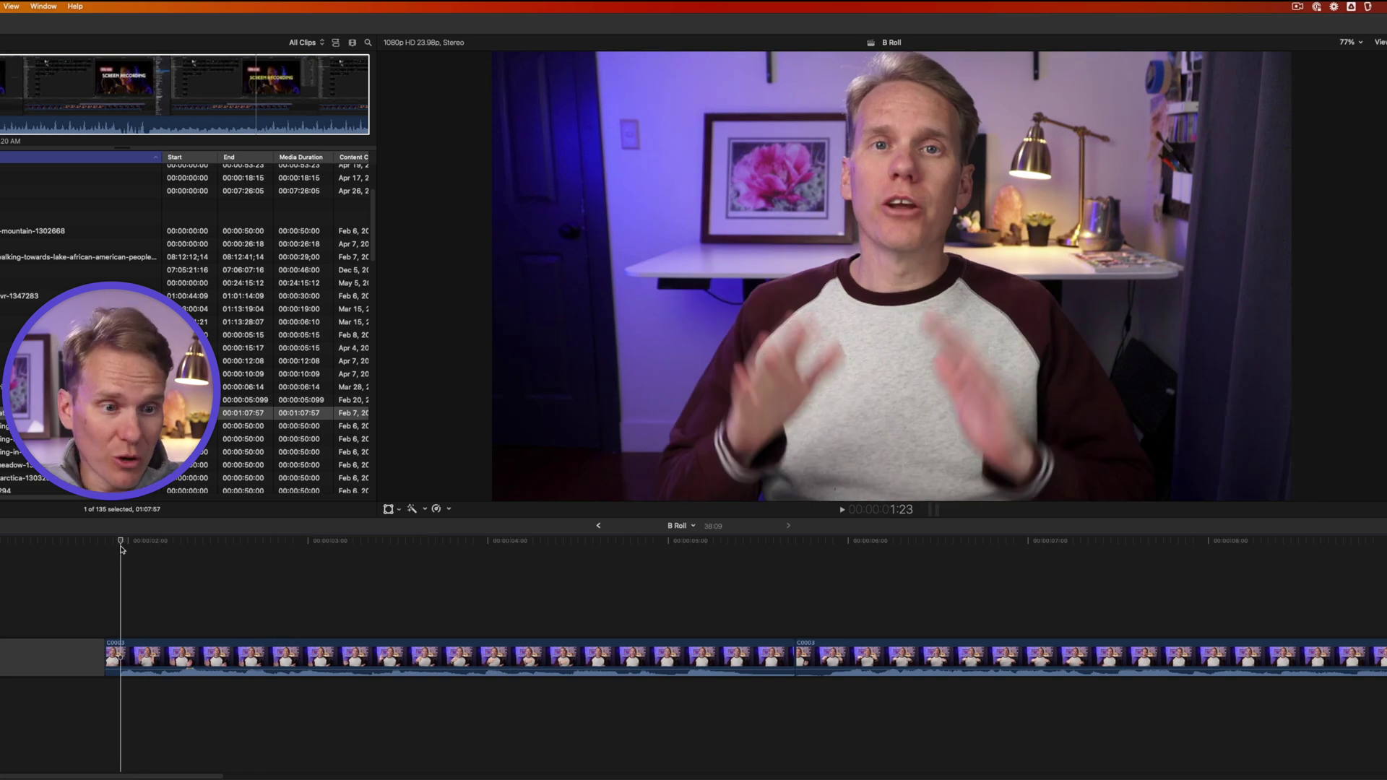
key(space)
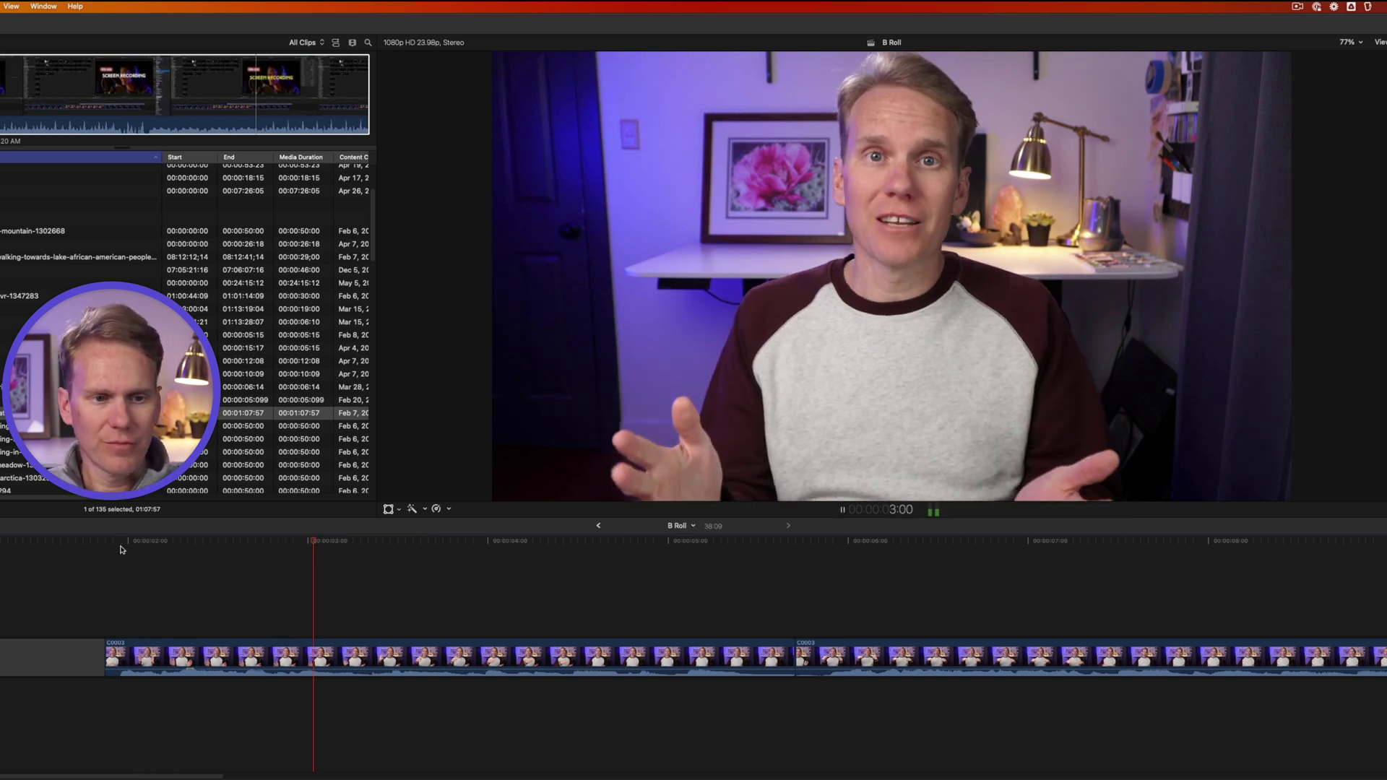
key(space)
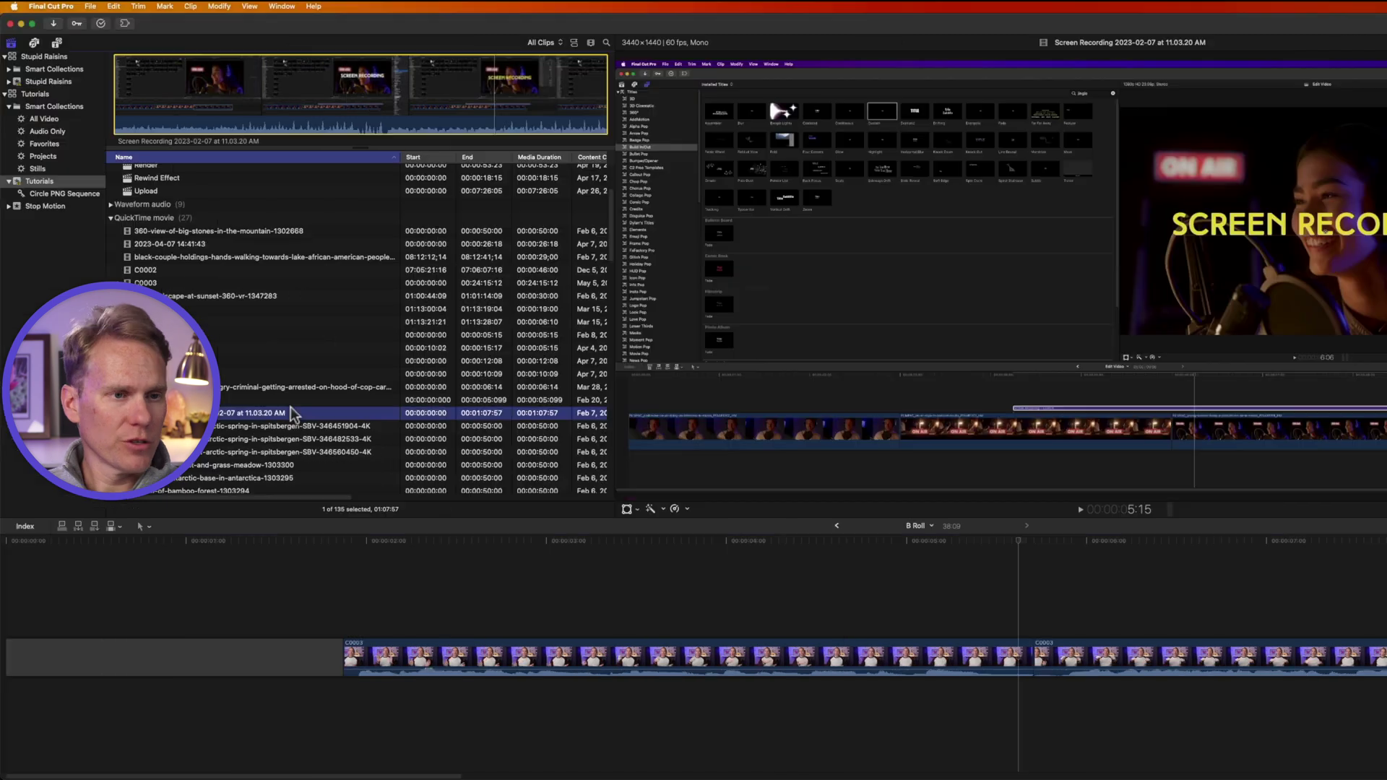
Mark a range of about 3:16 (seconds:frames) in the browser clip Screen Recording 2023-02-07 at 11.03.20 AM
drag(201, 91, 224, 90)
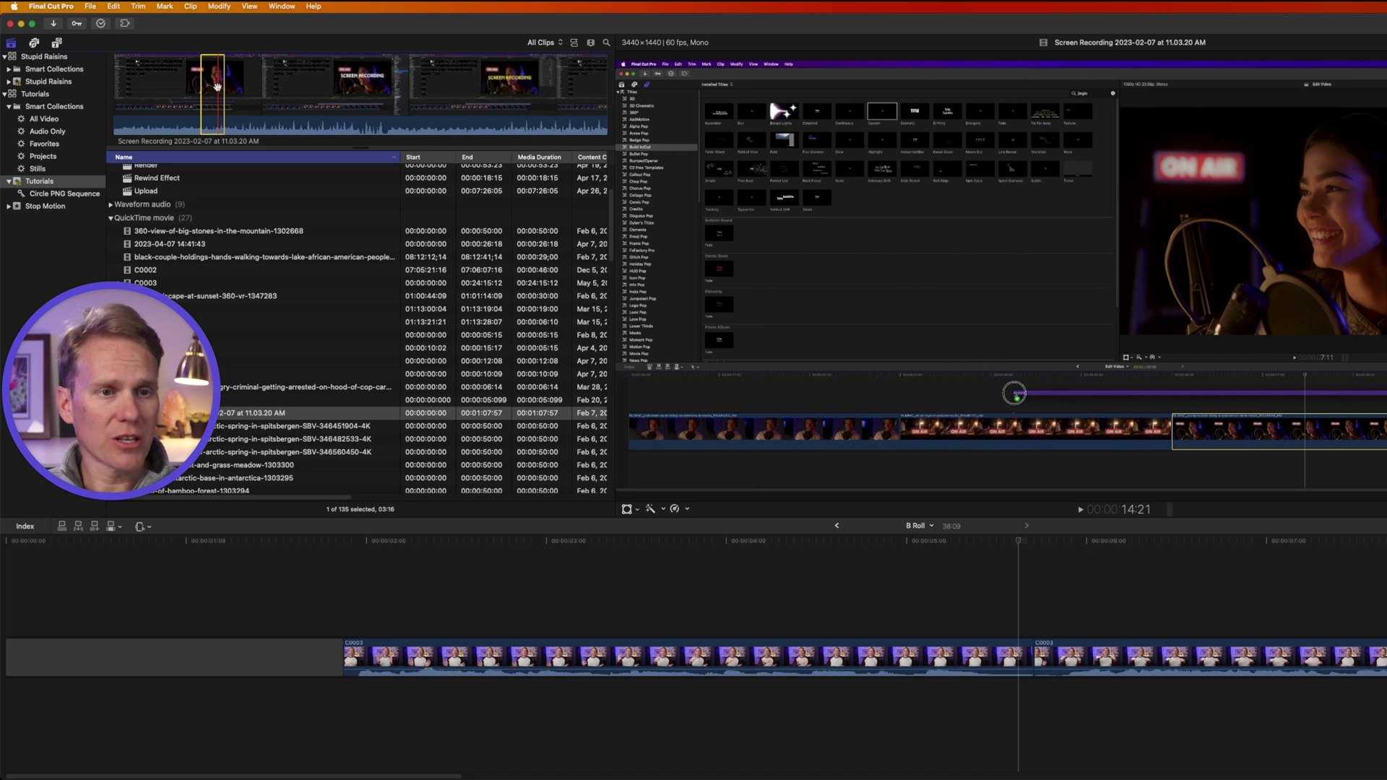
click(114, 6)
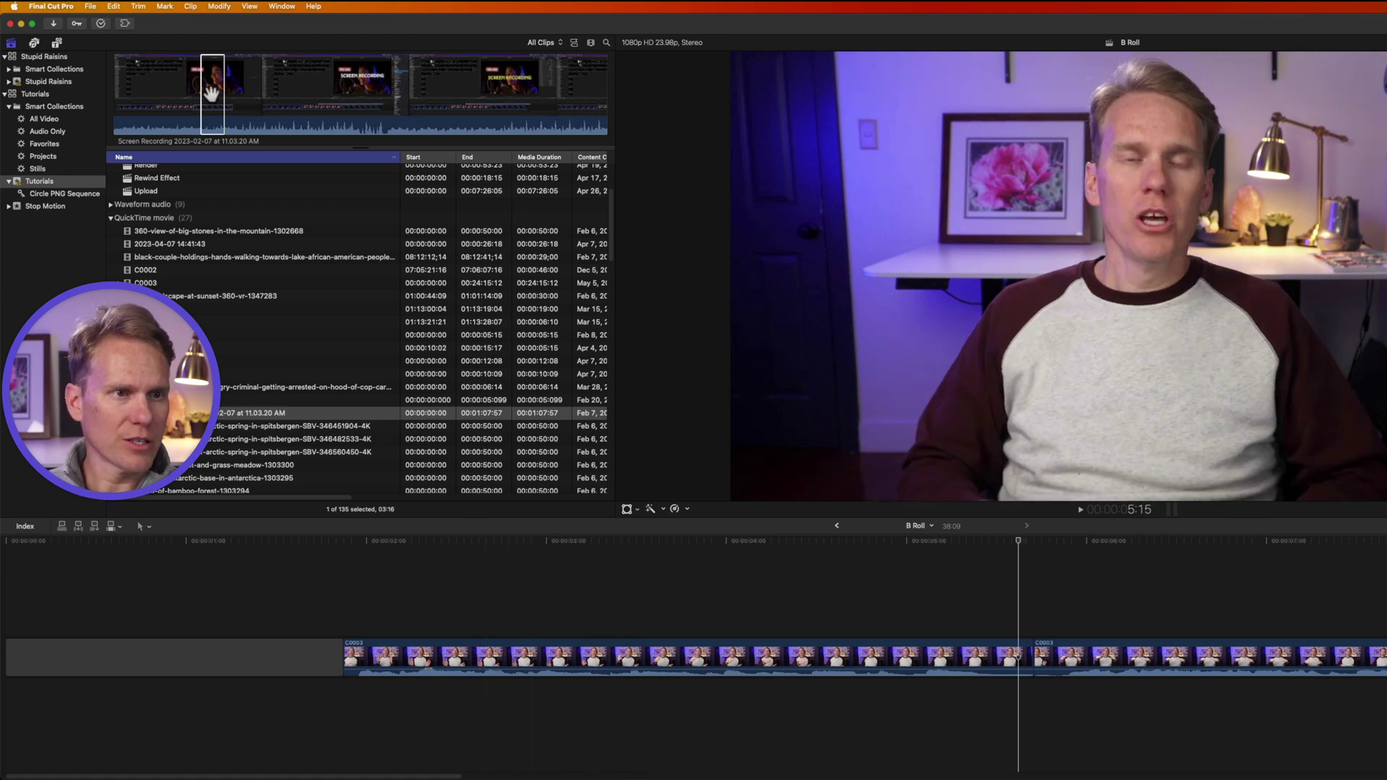
Try connecting the marked range above C0003 at about 2:22, and delete the connected clip after playing it back
key(q)
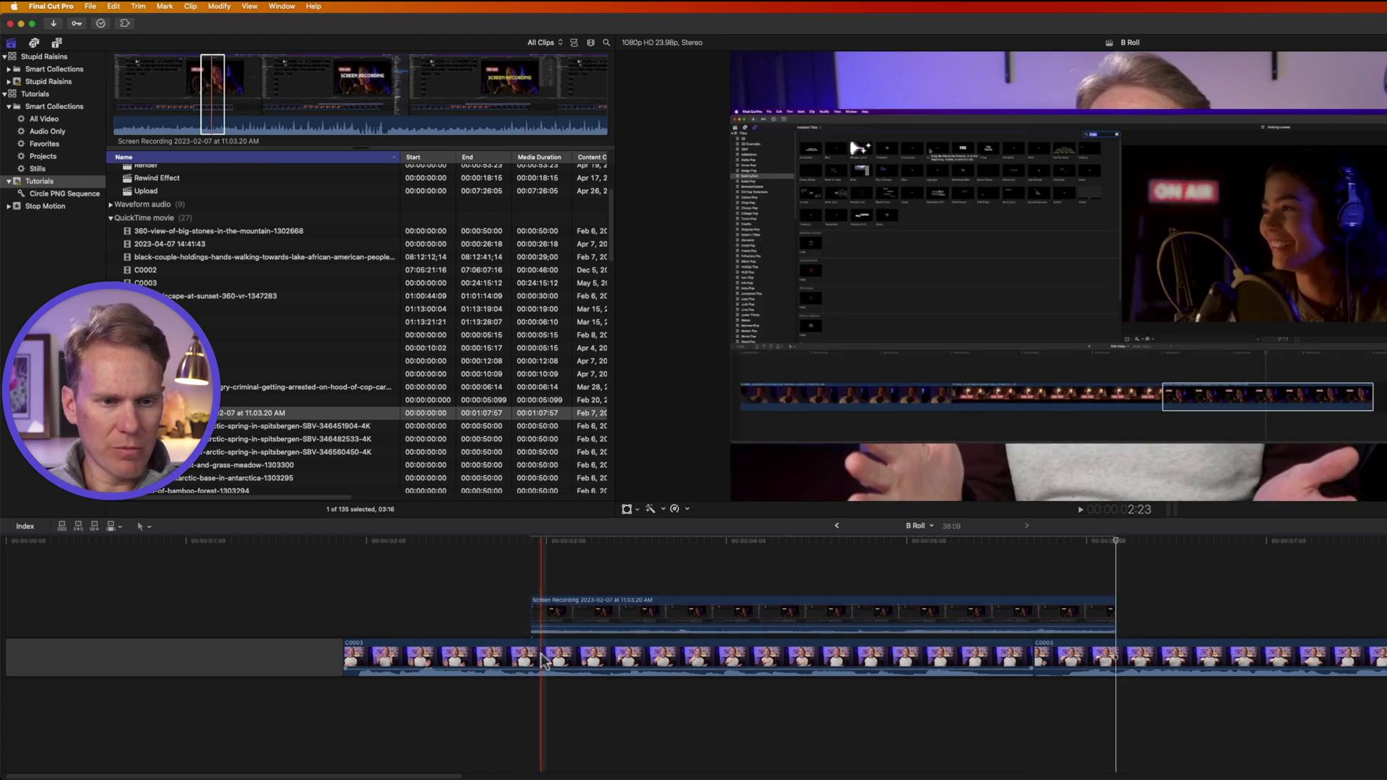
click(547, 630)
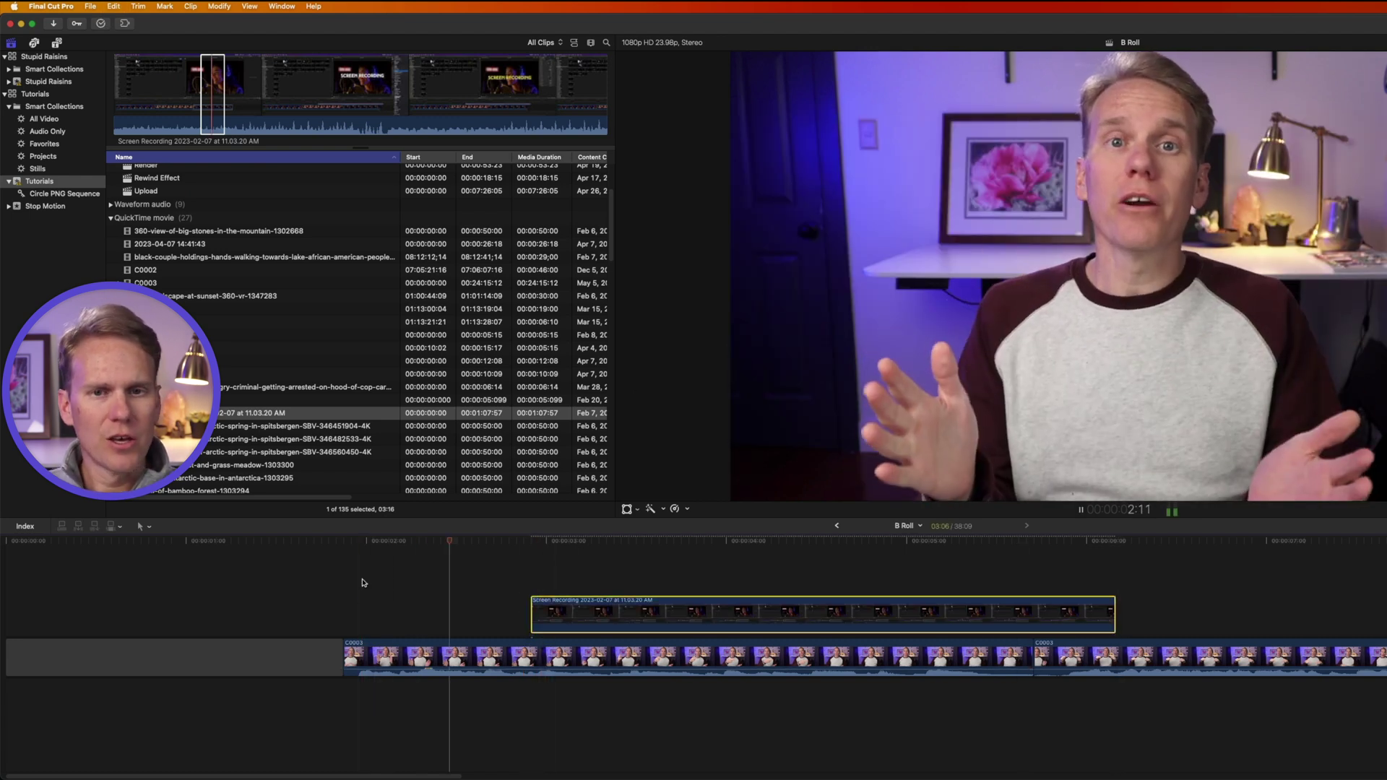
key(slash)
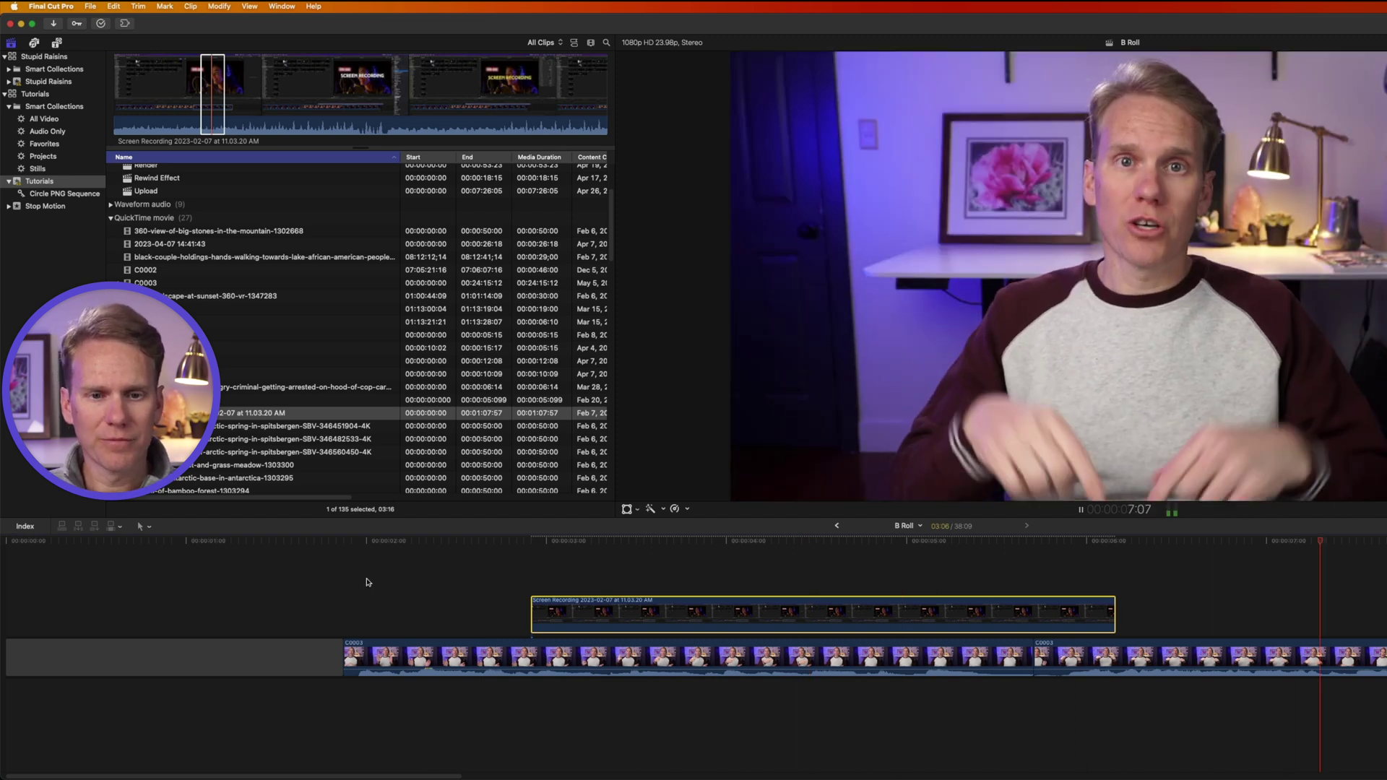
key(Delete)
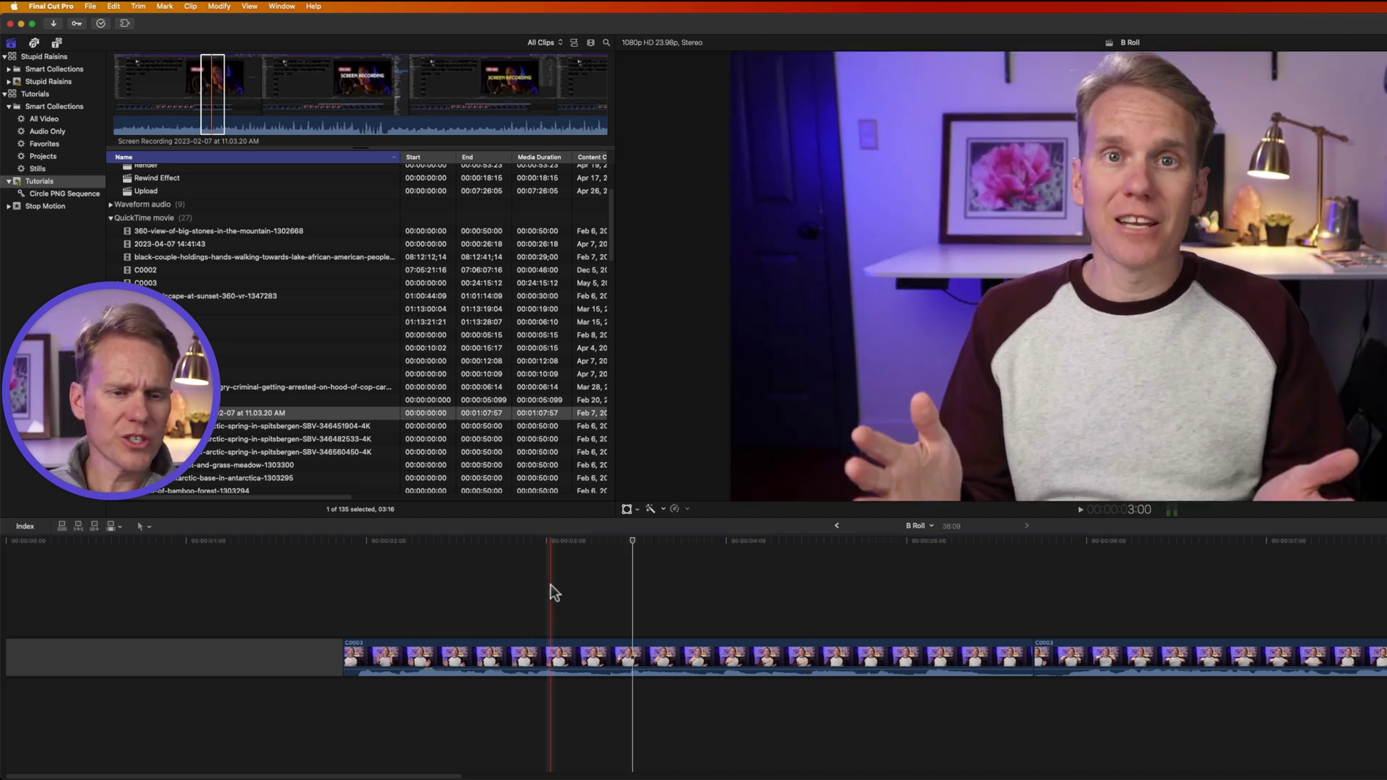
Insert the marked screen recording range into the primary storyline at about 3:22, splitting clip C0003
click(601, 587)
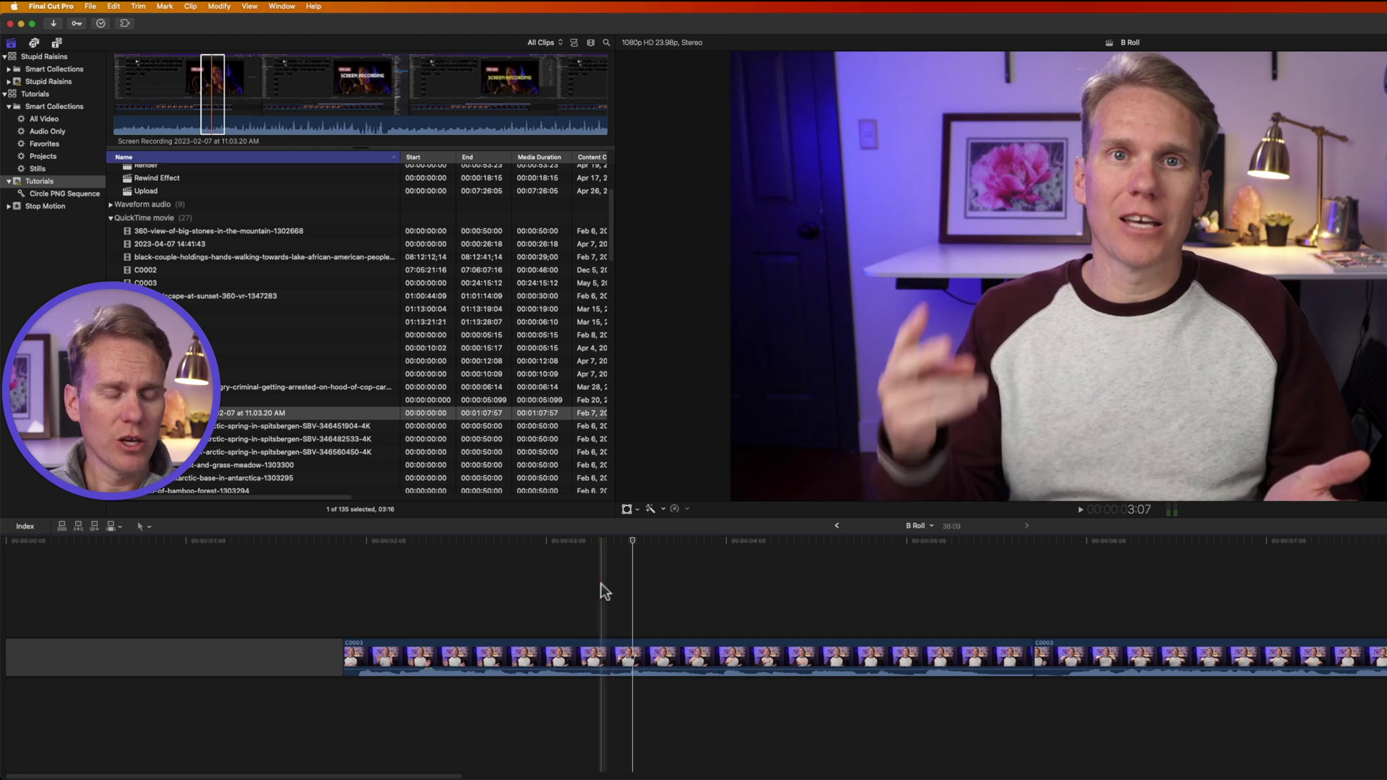
click(128, 10)
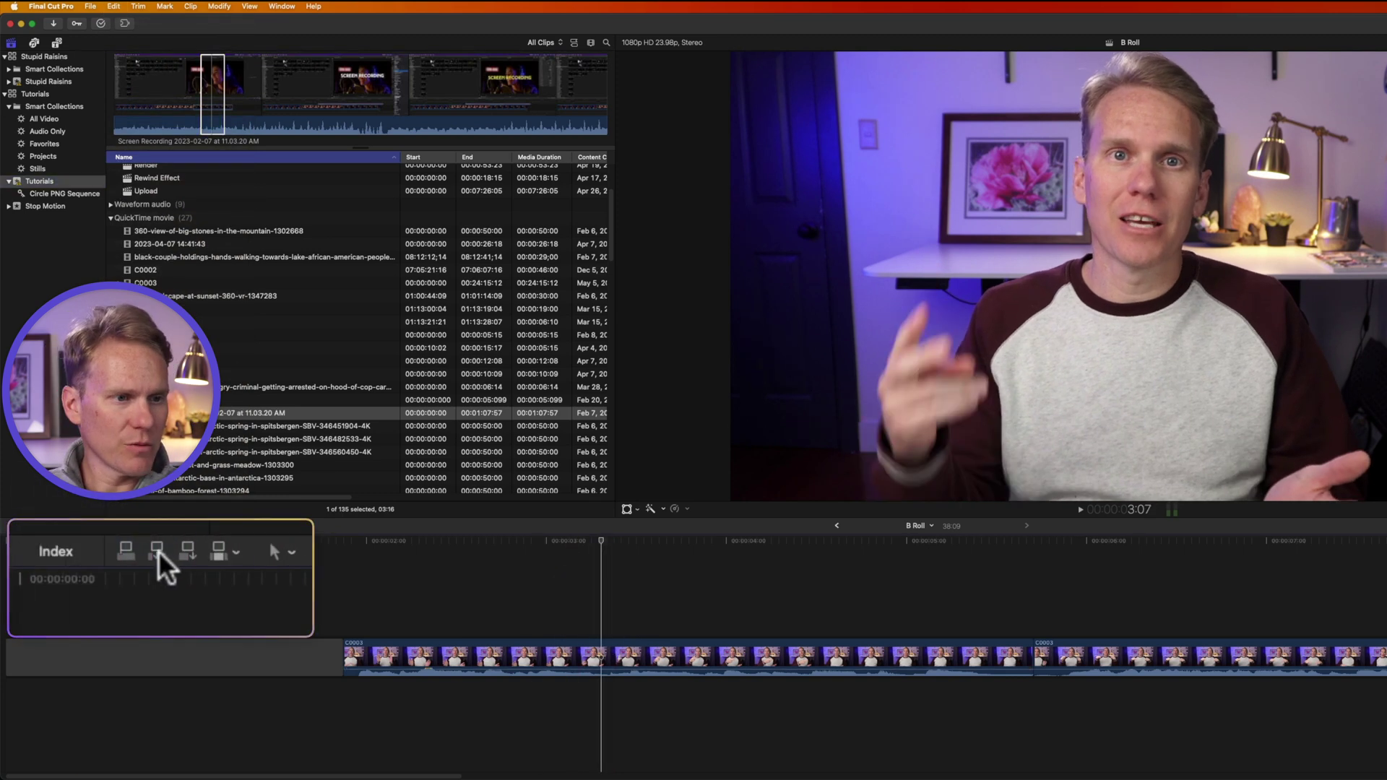
click(314, 542)
key(w)
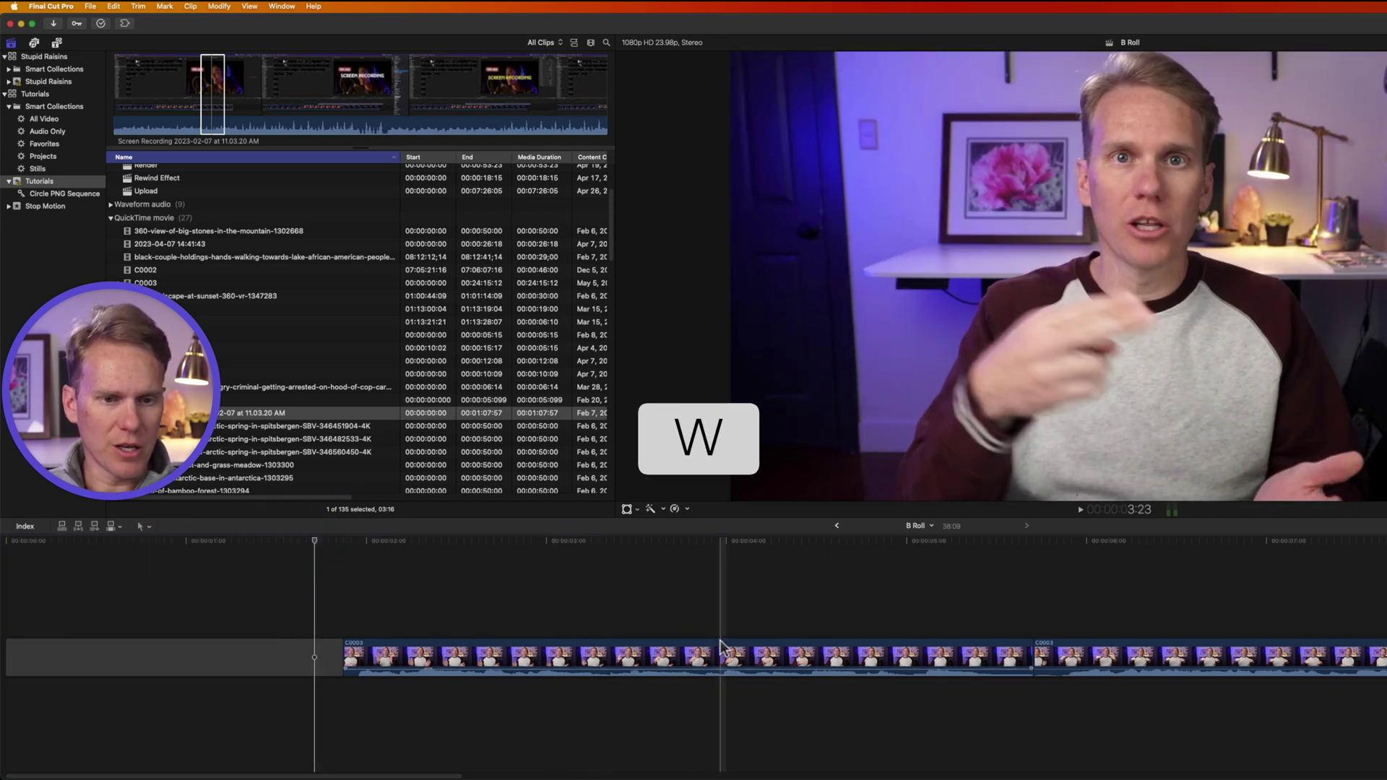
Select the C0003 segments around the inserted screen recording, and remove the inserted clip from the storyline
click(1344, 656)
super+click(668, 664)
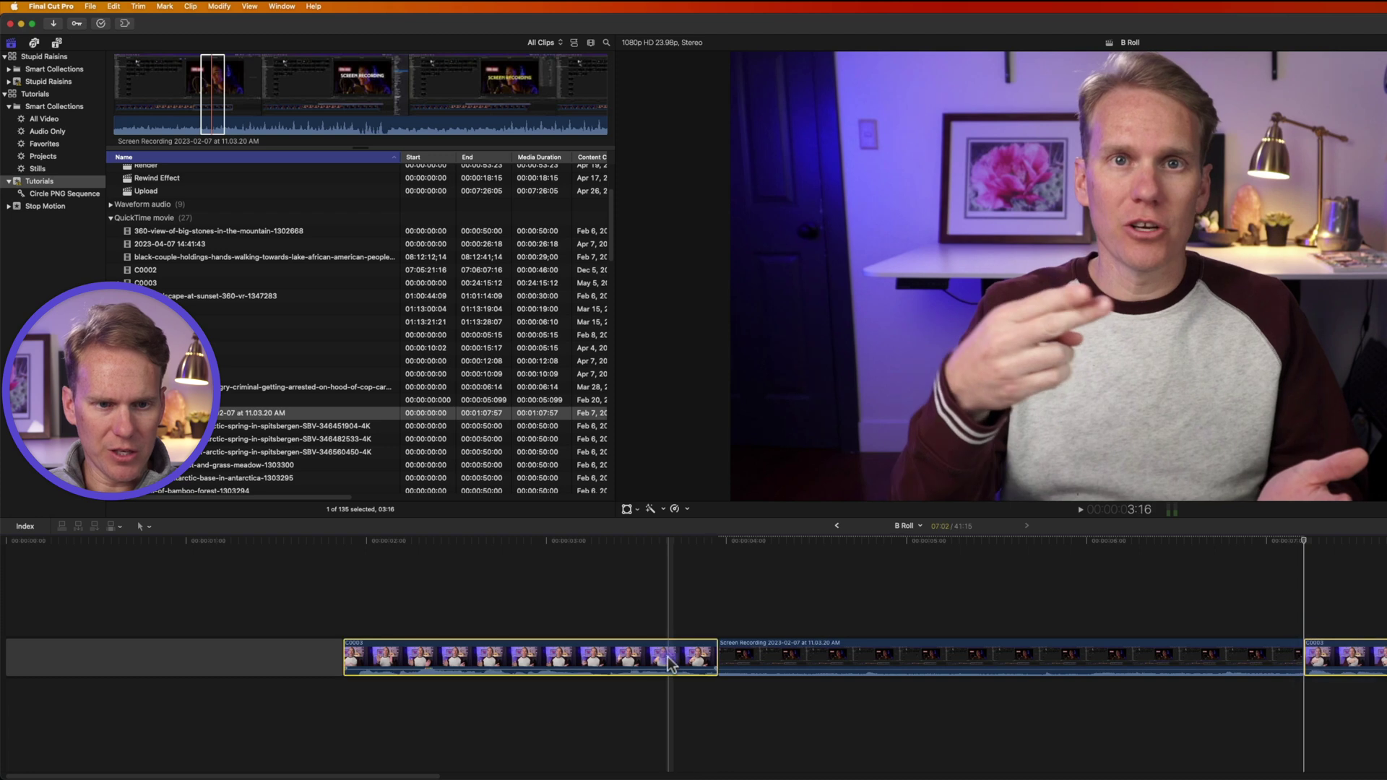
click(846, 659)
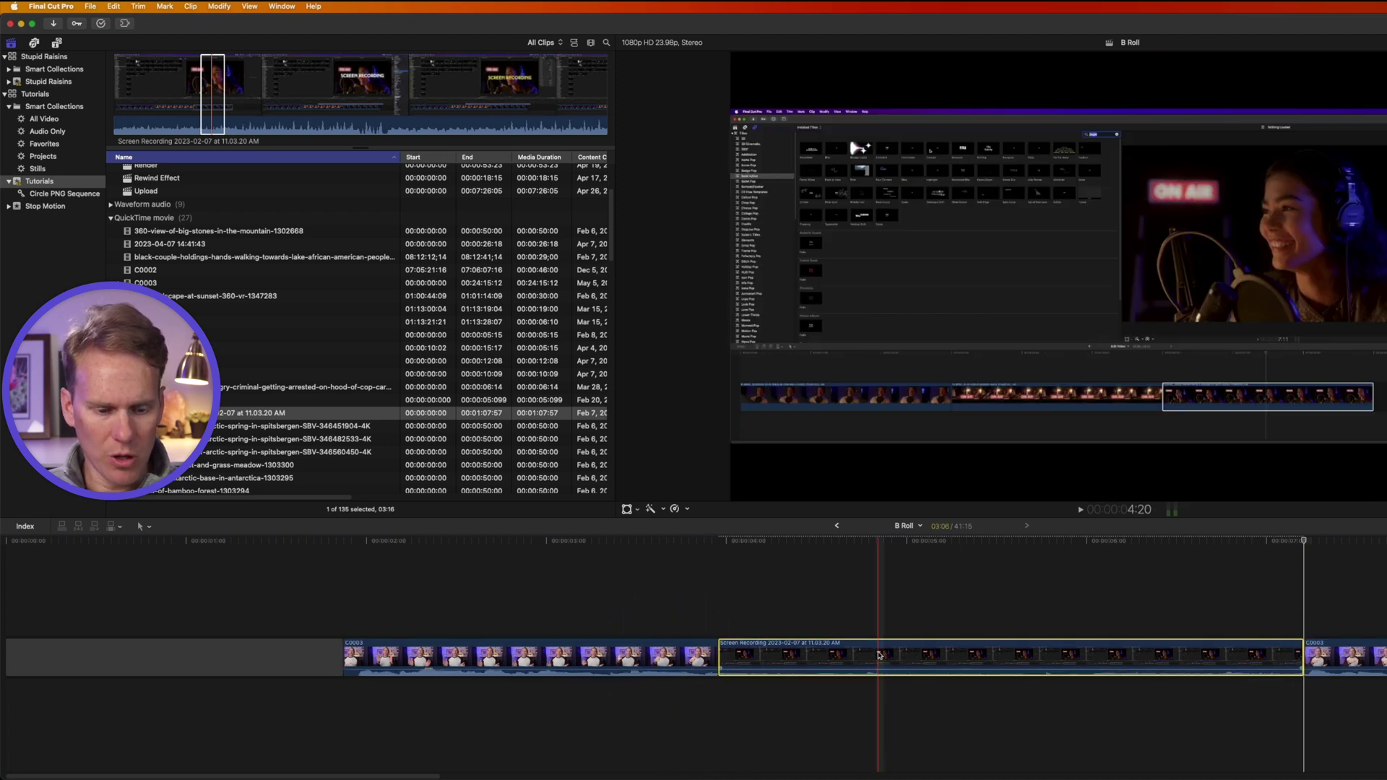
key(Delete)
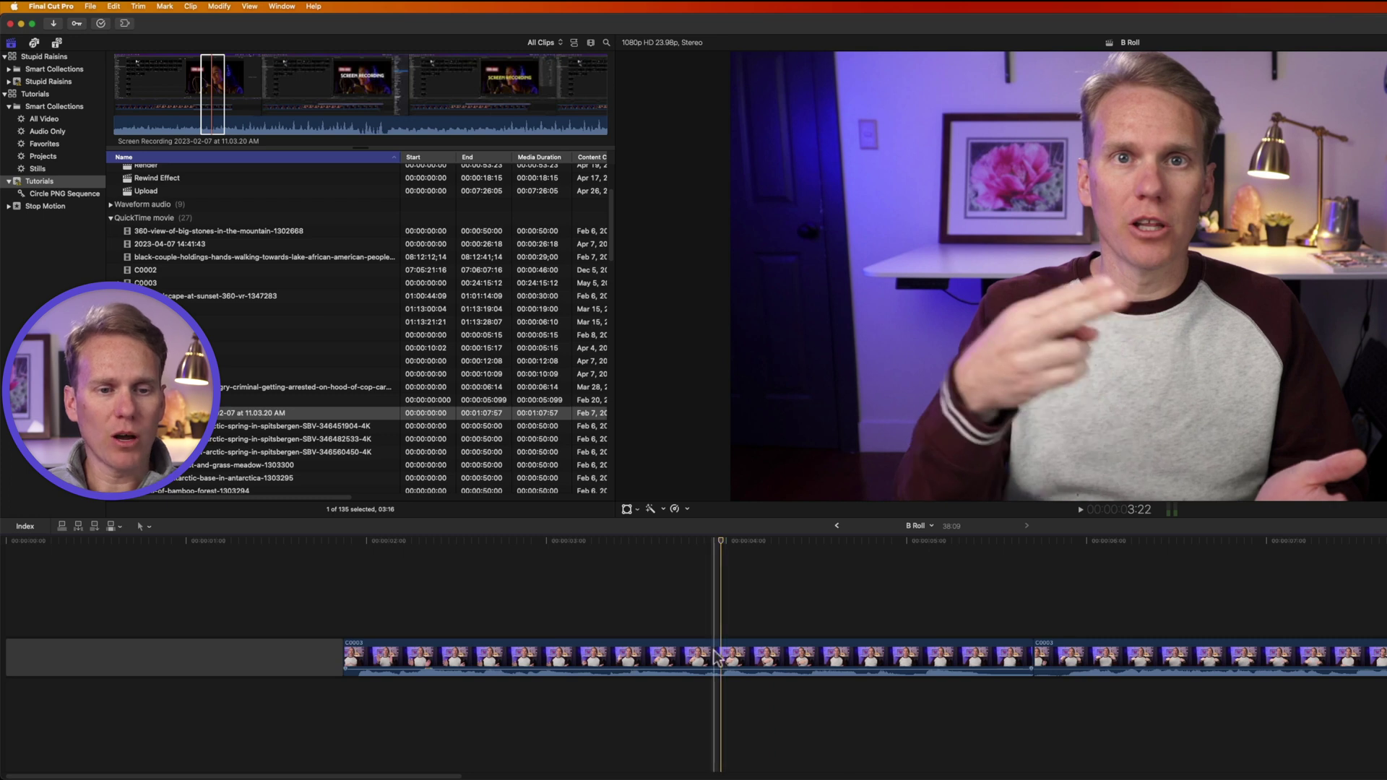
Try overwriting the primary storyline from about 2:21 with the marked screen recording range
click(115, 7)
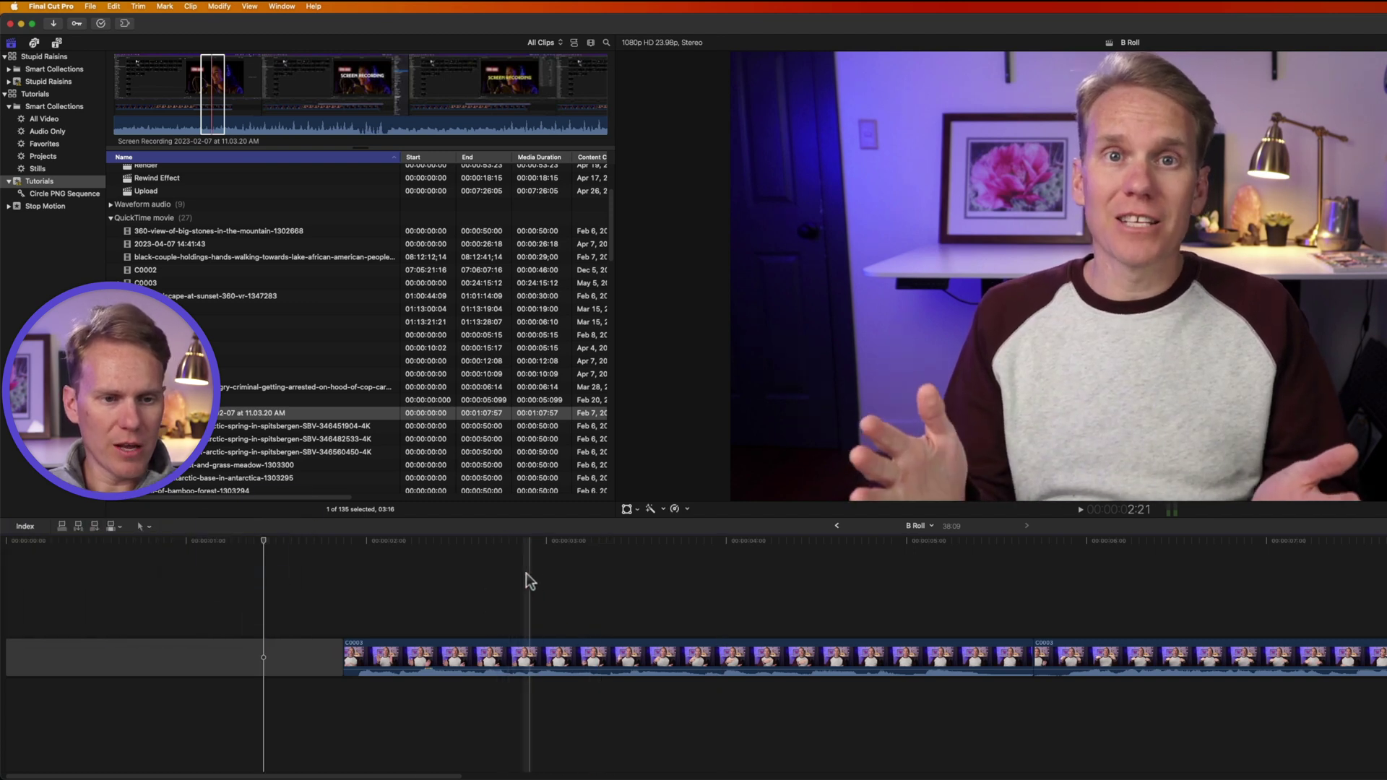
key(d)
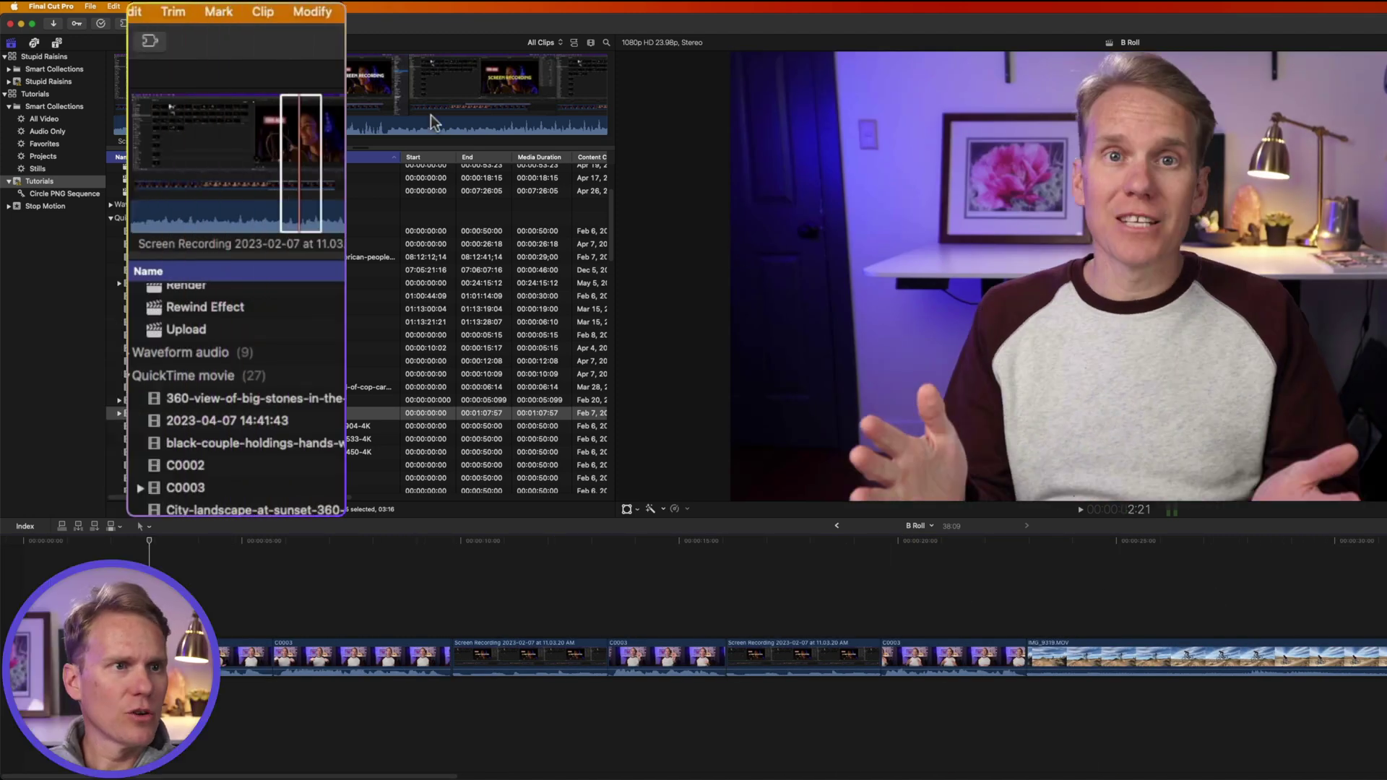
Try appending the marked screen recording range to the end of the primary storyline
click(143, 10)
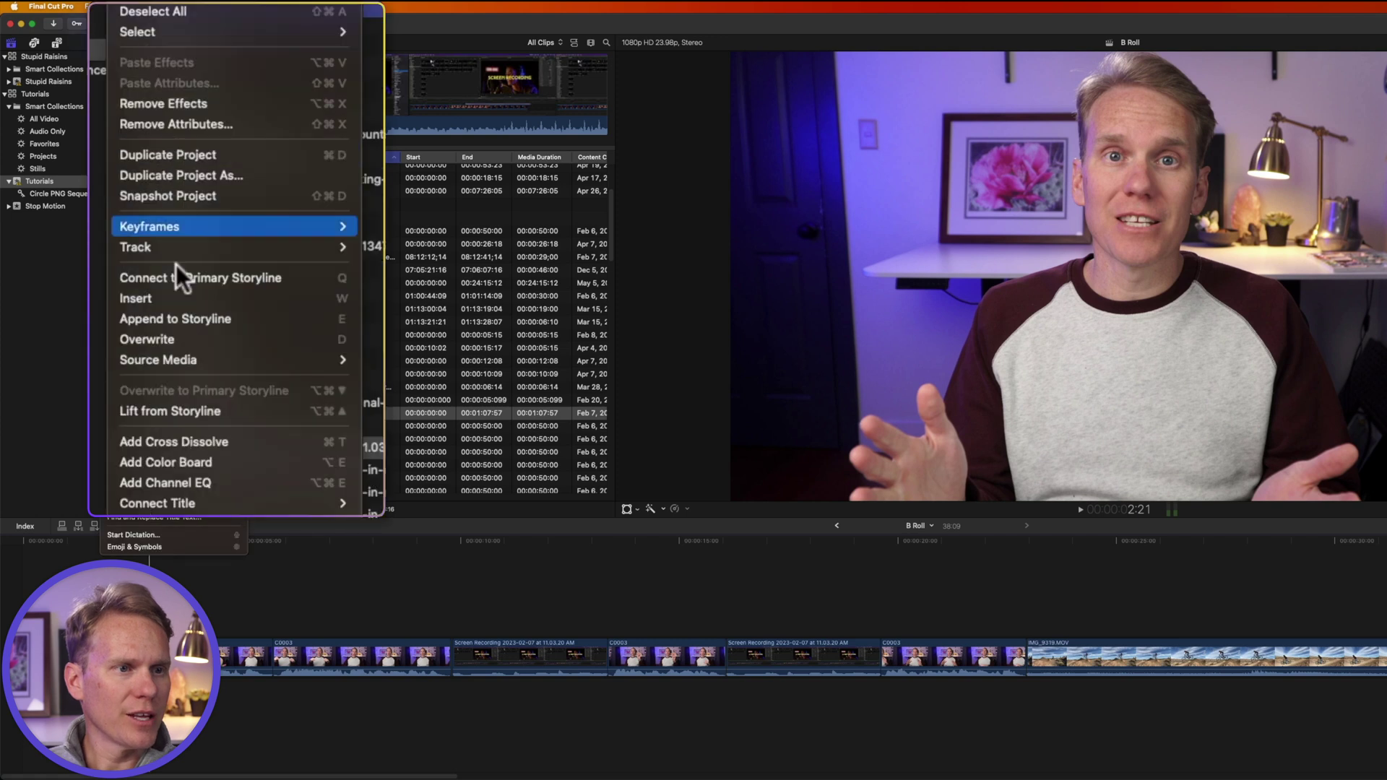
click(201, 319)
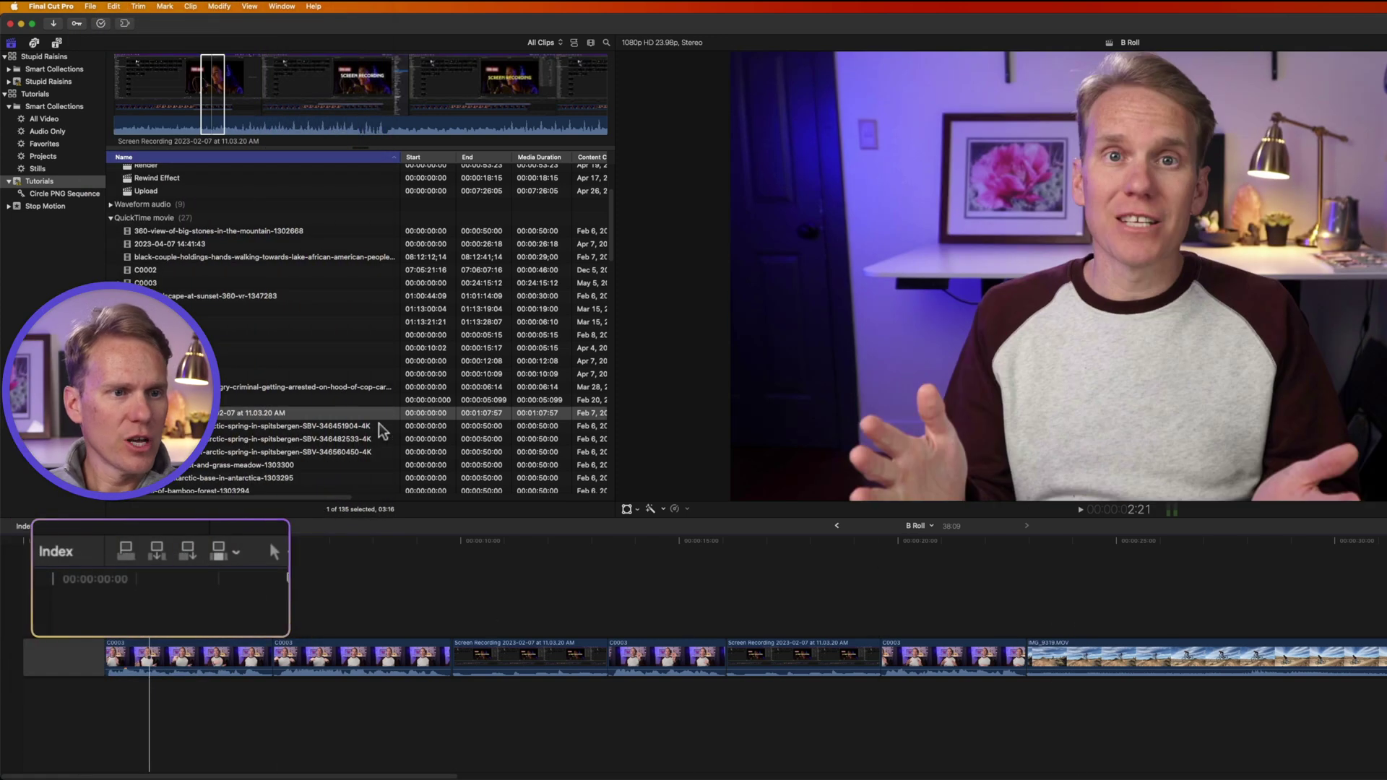
click(210, 93)
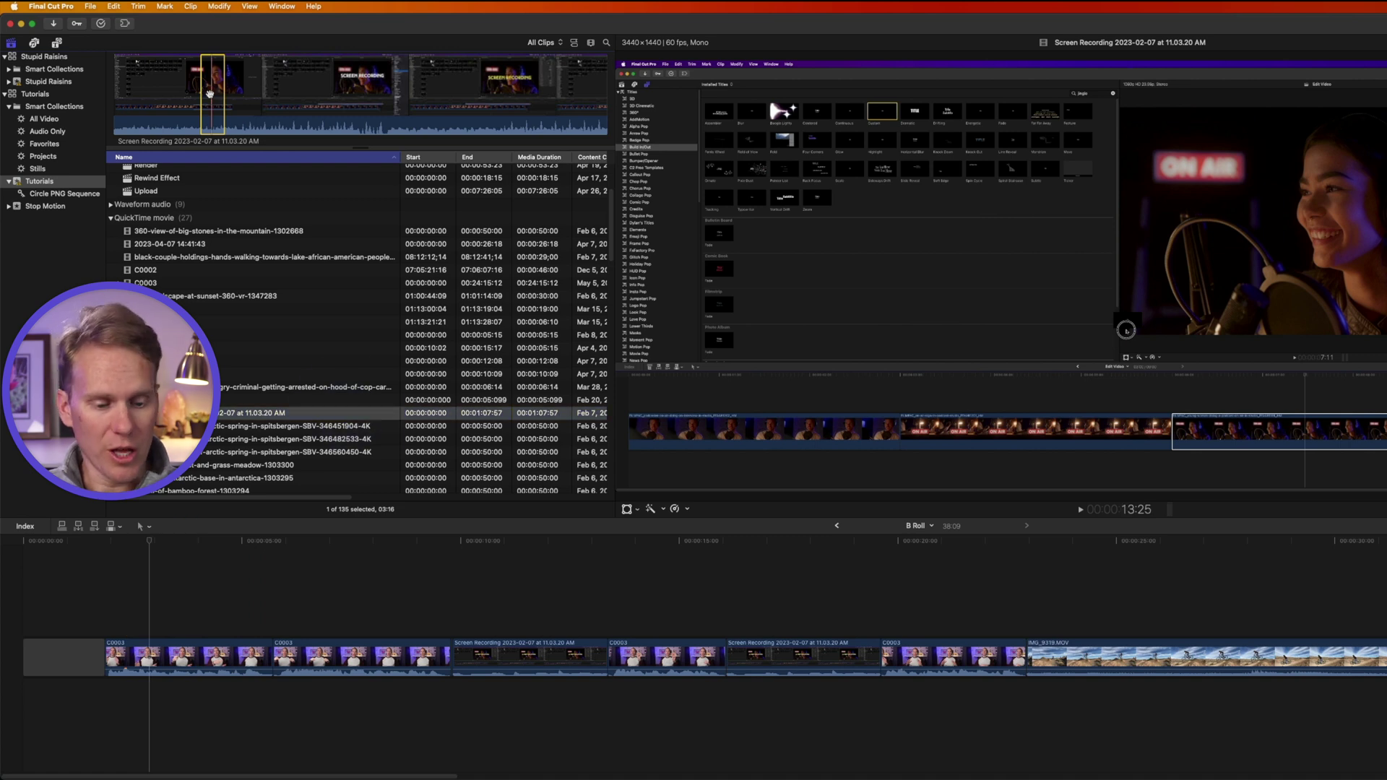
key(e)
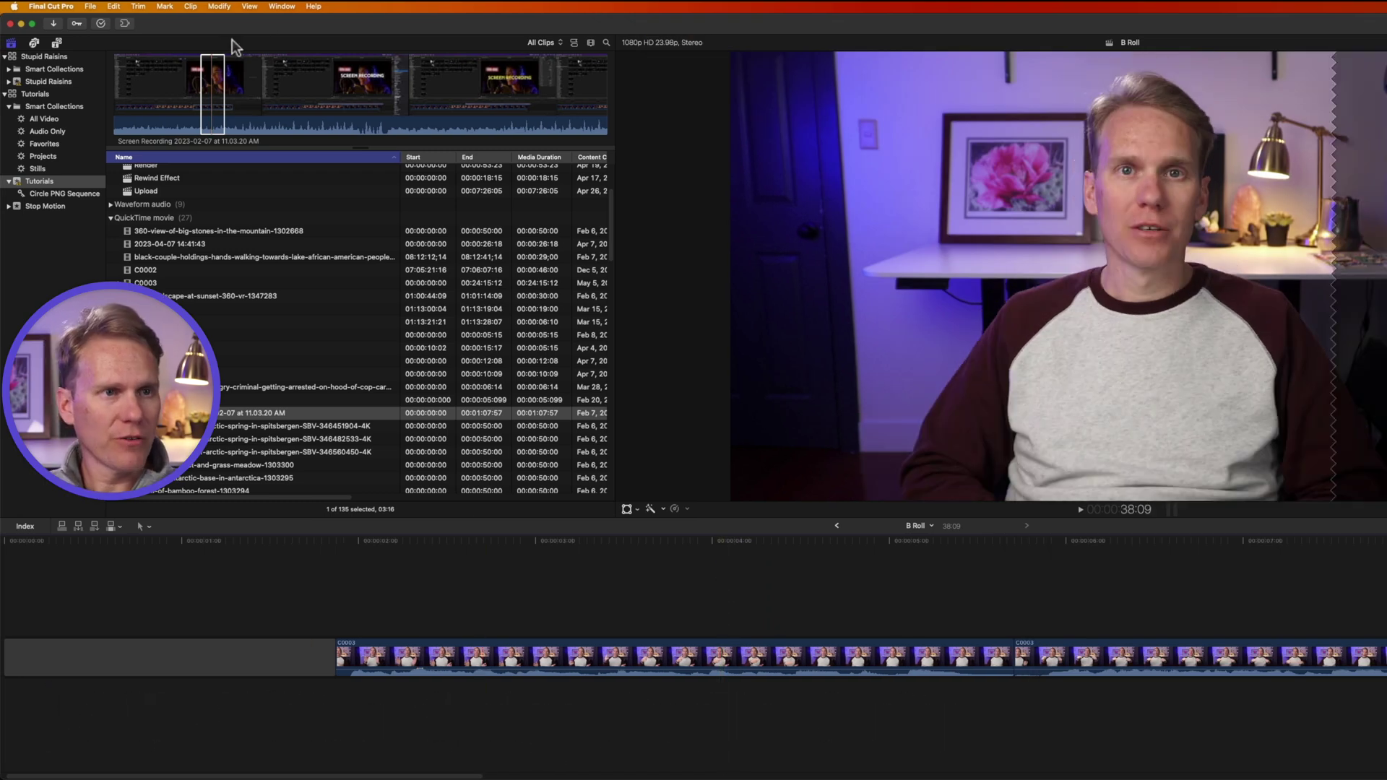
Try connecting the marked range with its audio above C0003 at about 2:19, and delete the connected clip after previewing it
click(208, 80)
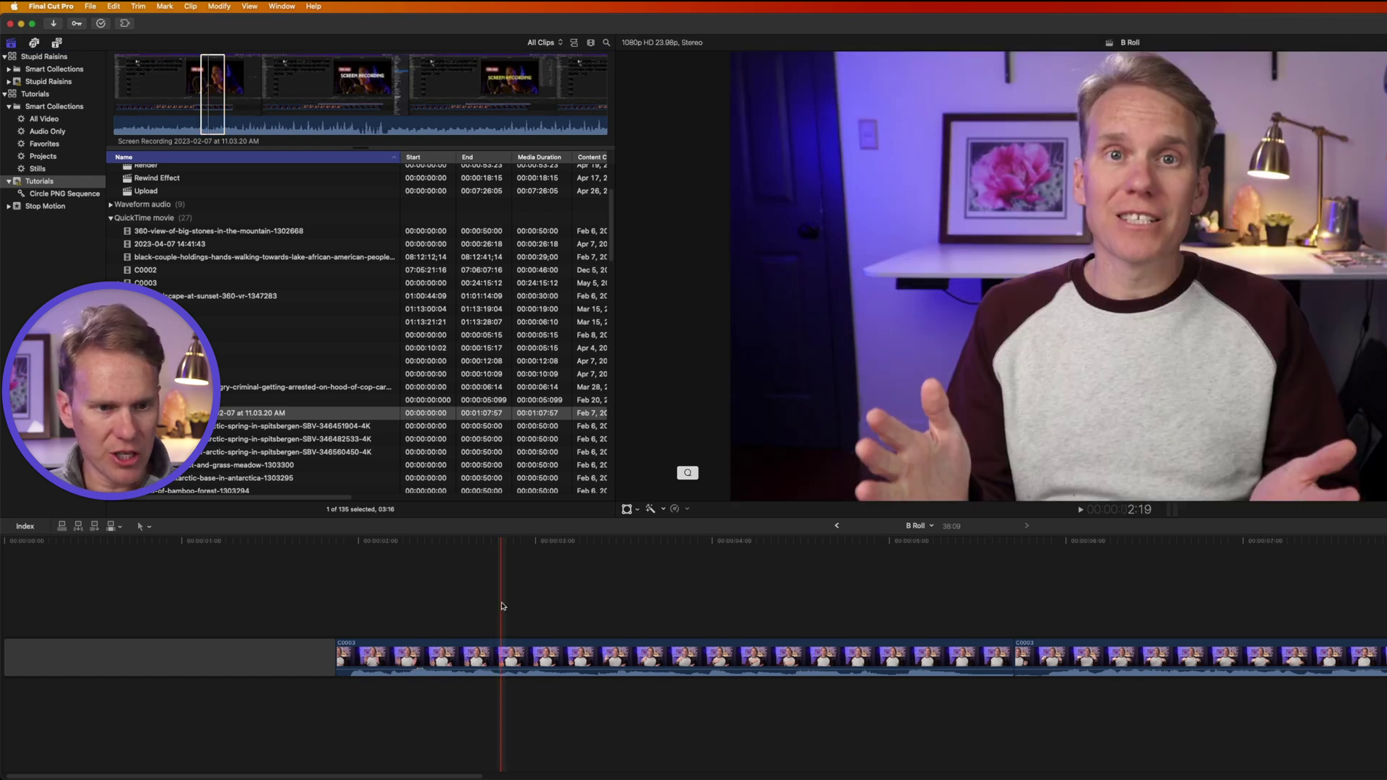
key(q)
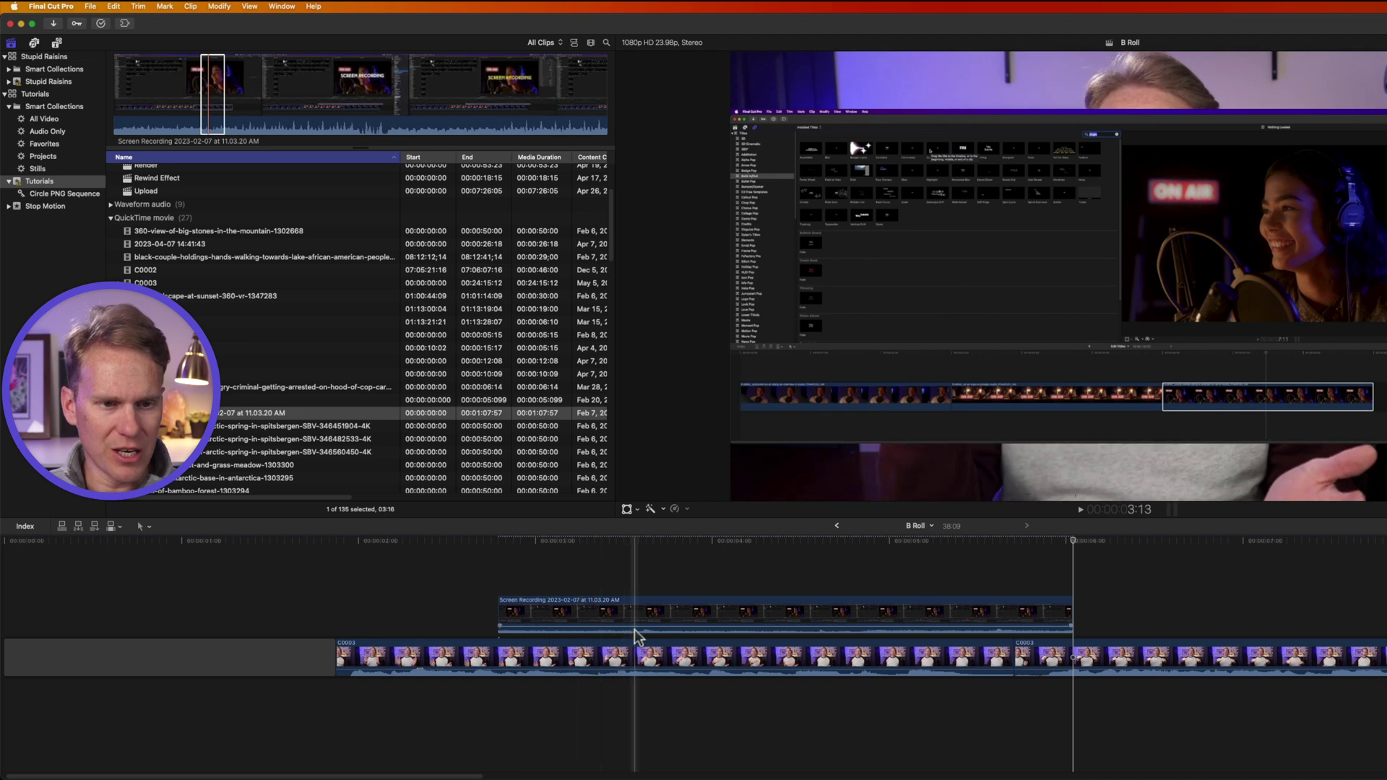
key(space)
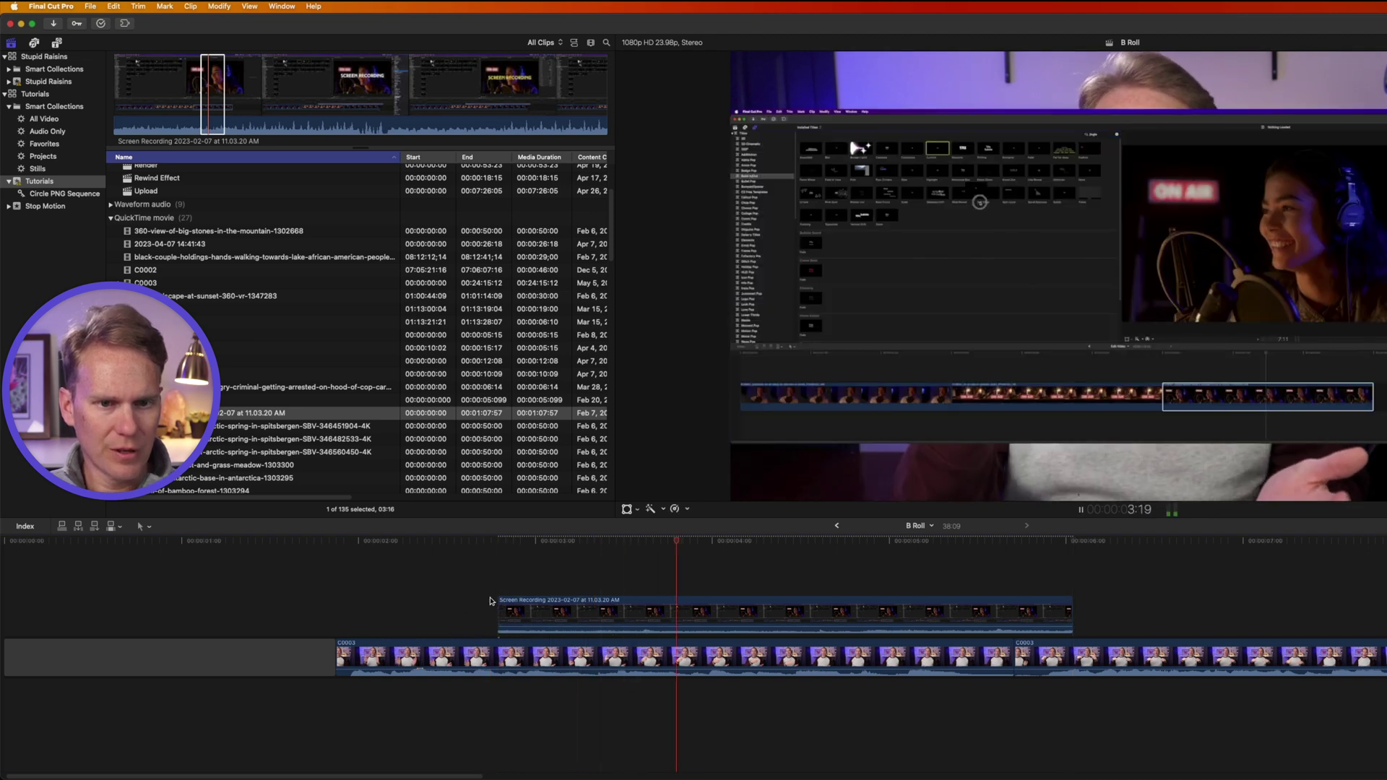
key(space)
click(579, 617)
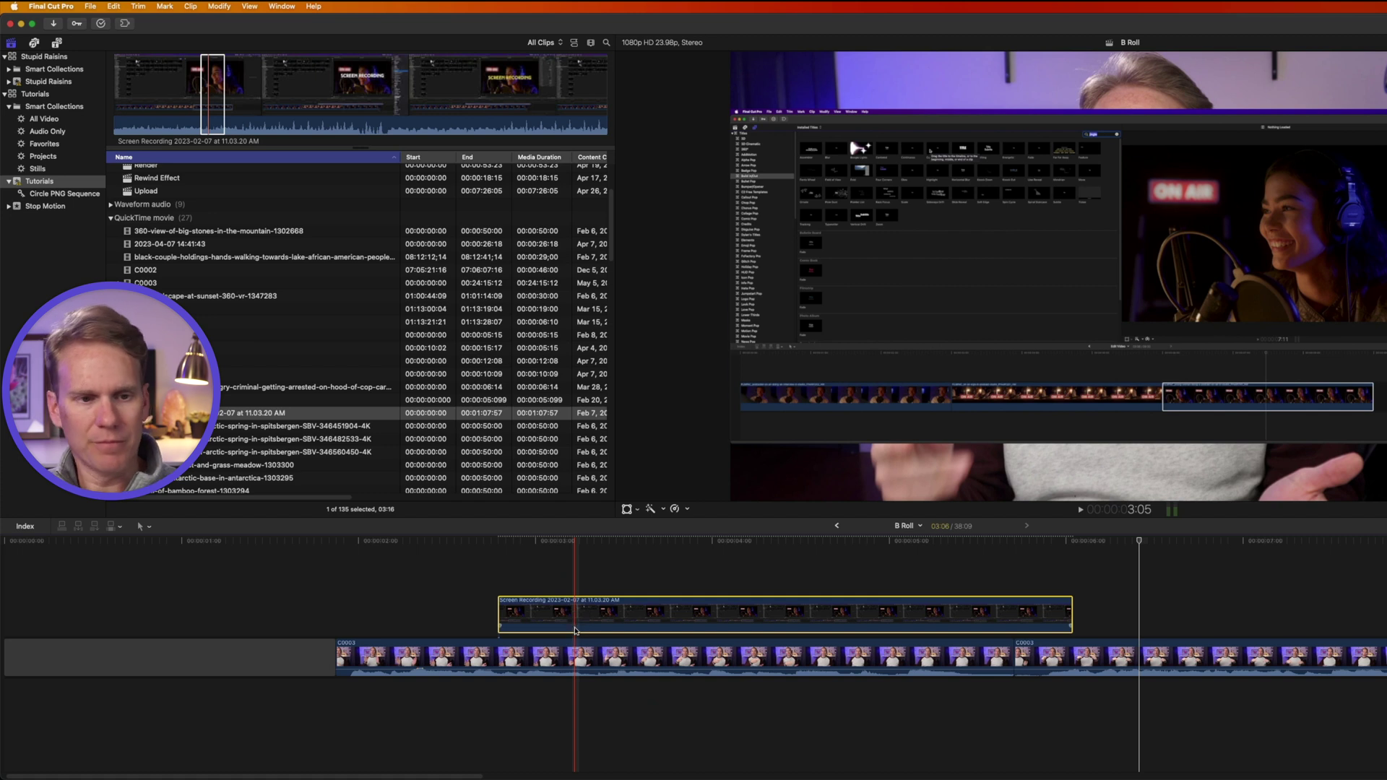
key(Delete)
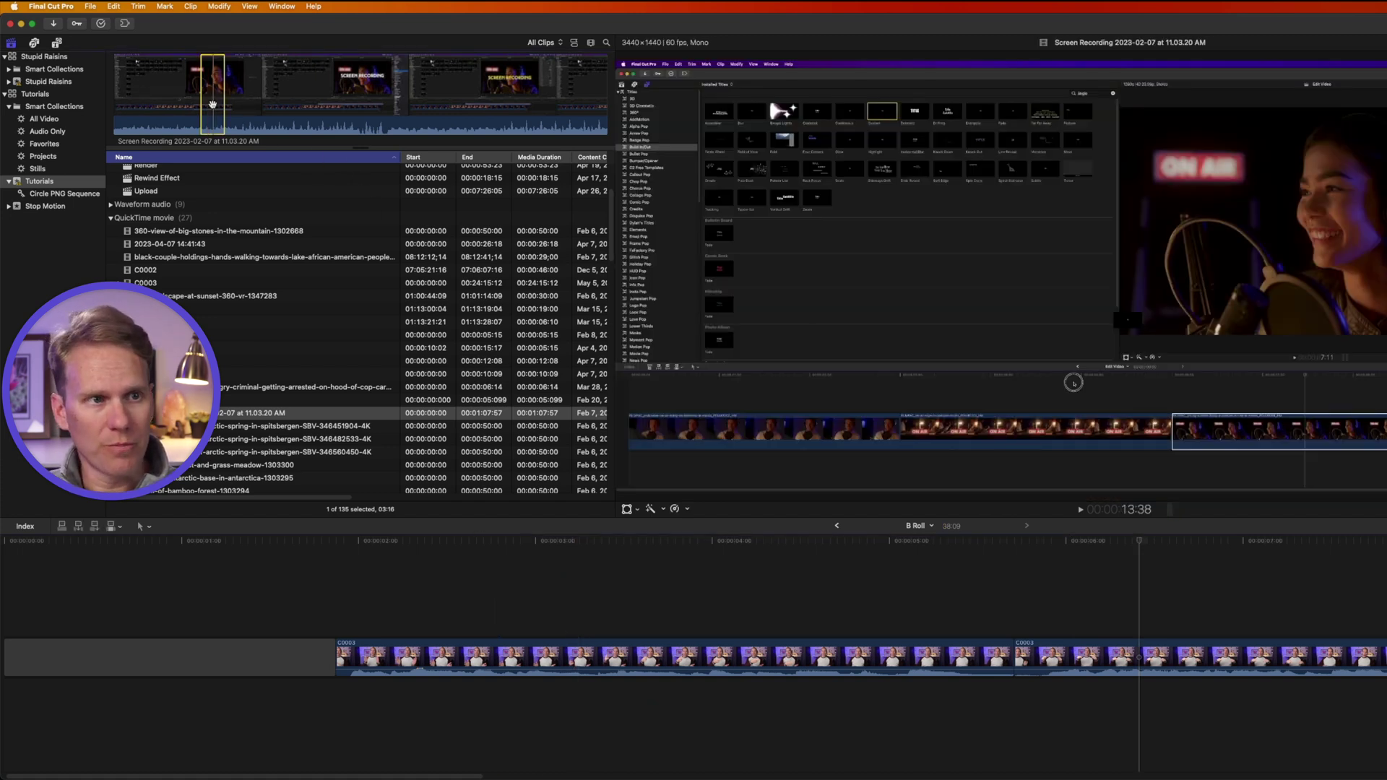
Set the source media for adding clips to Video Only
click(113, 5)
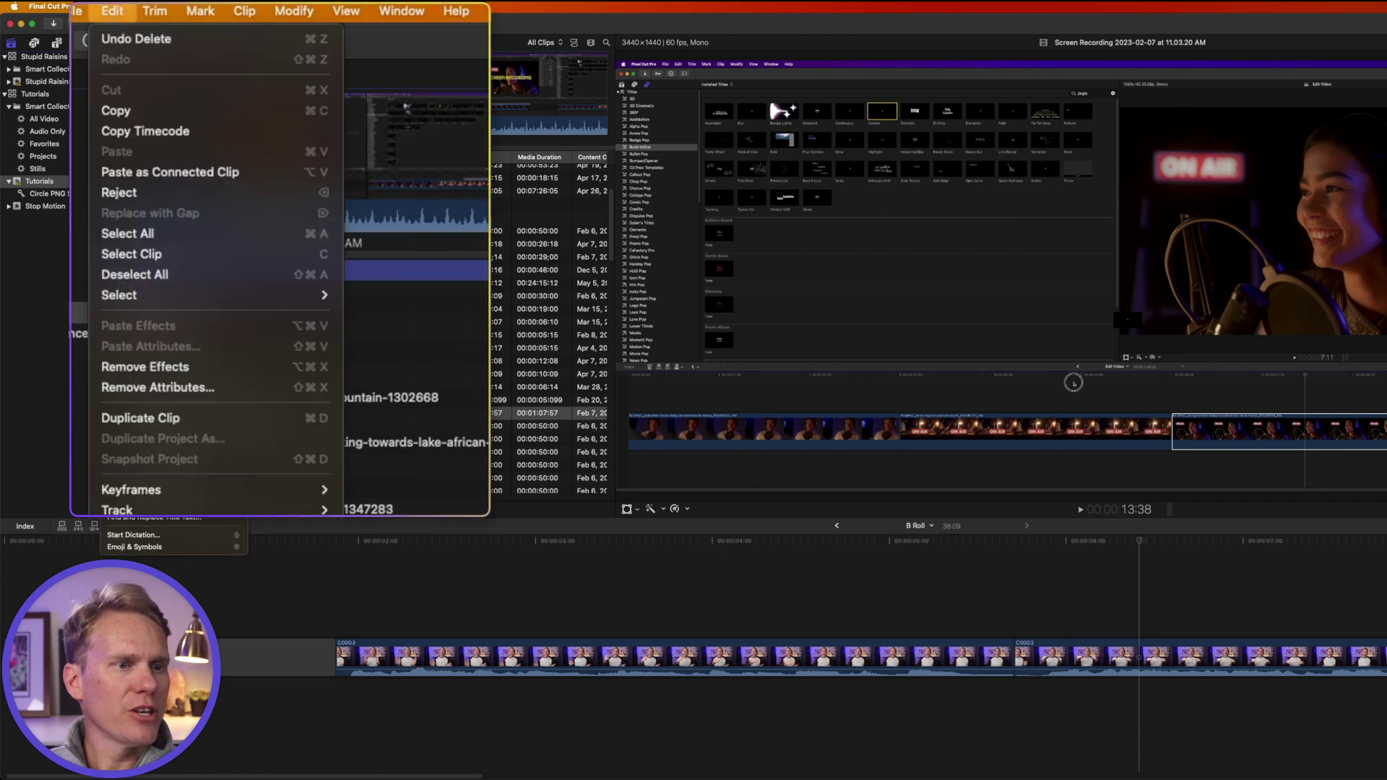
mouse_move(203, 359)
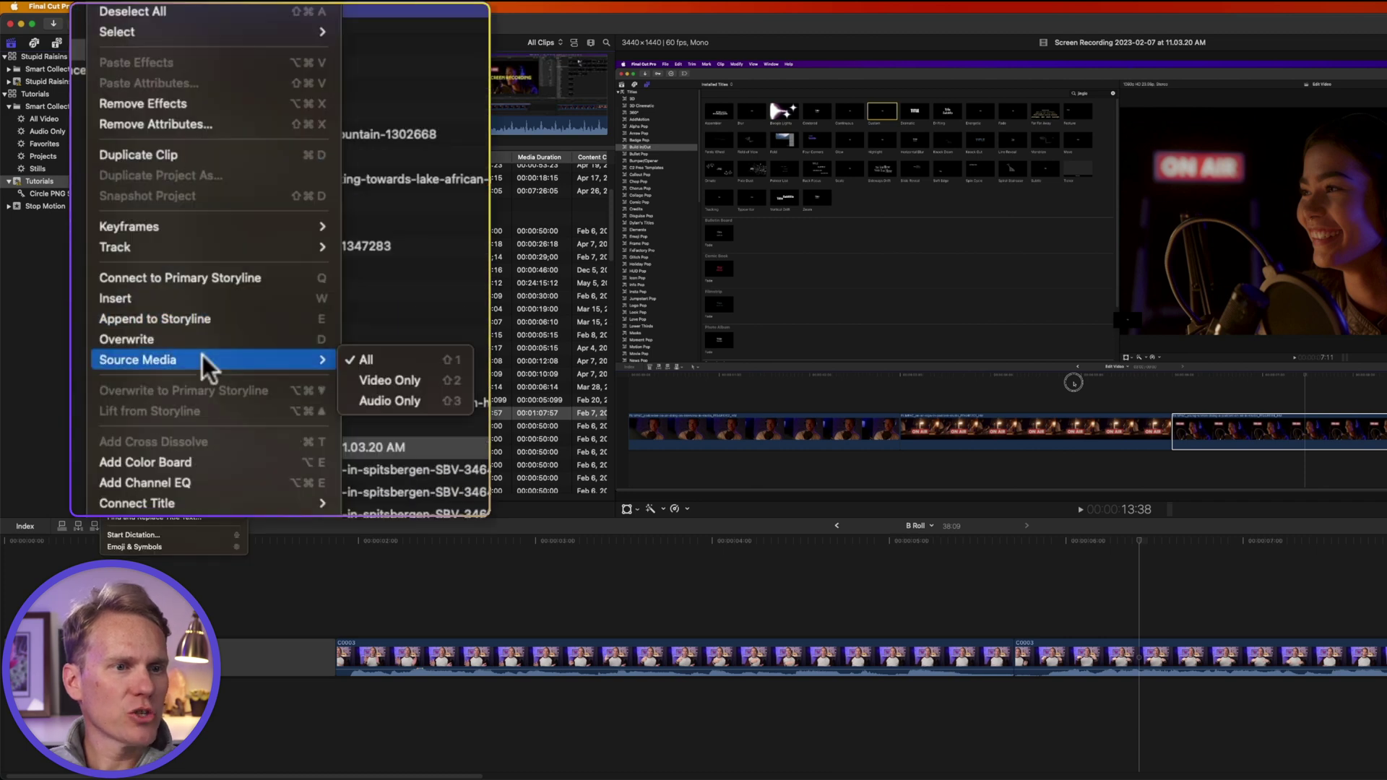
click(427, 377)
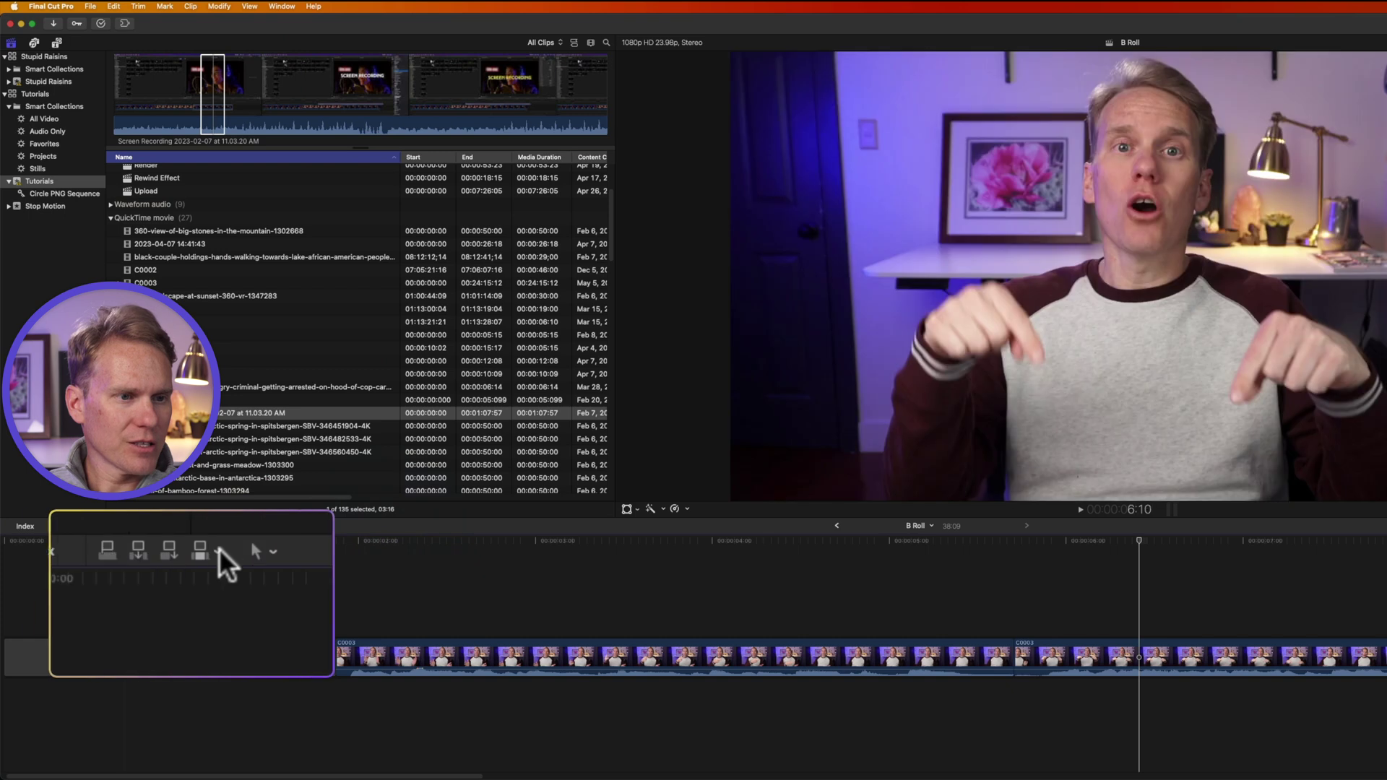
click(219, 551)
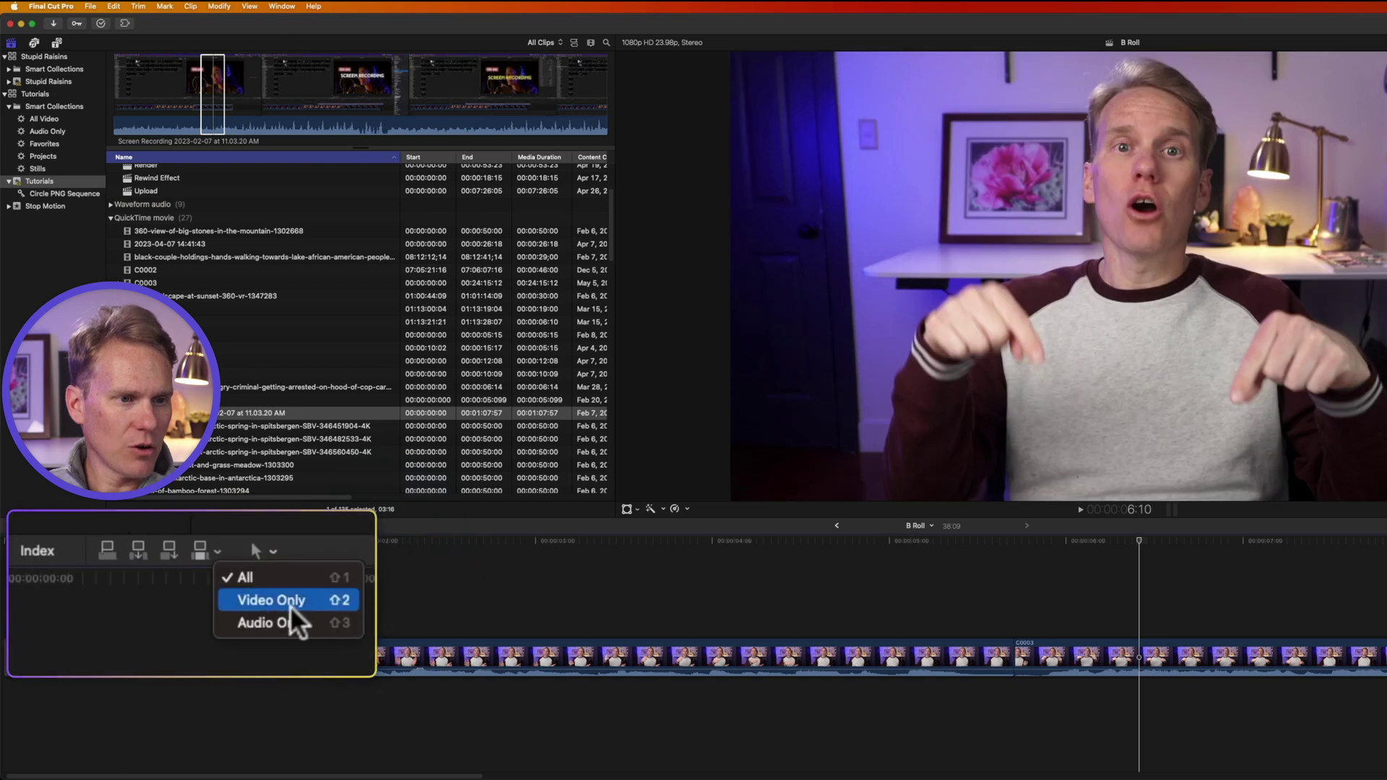
click(640, 593)
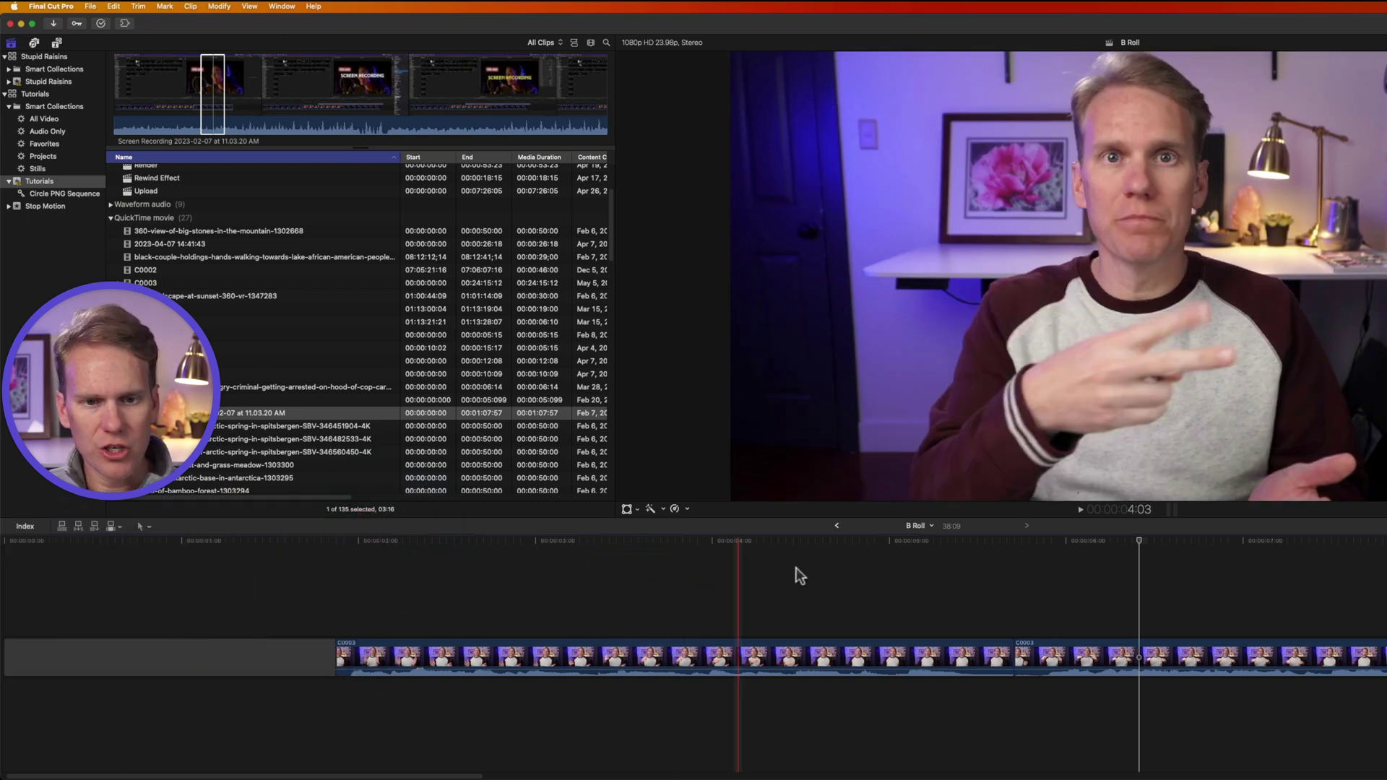
key(shift+2)
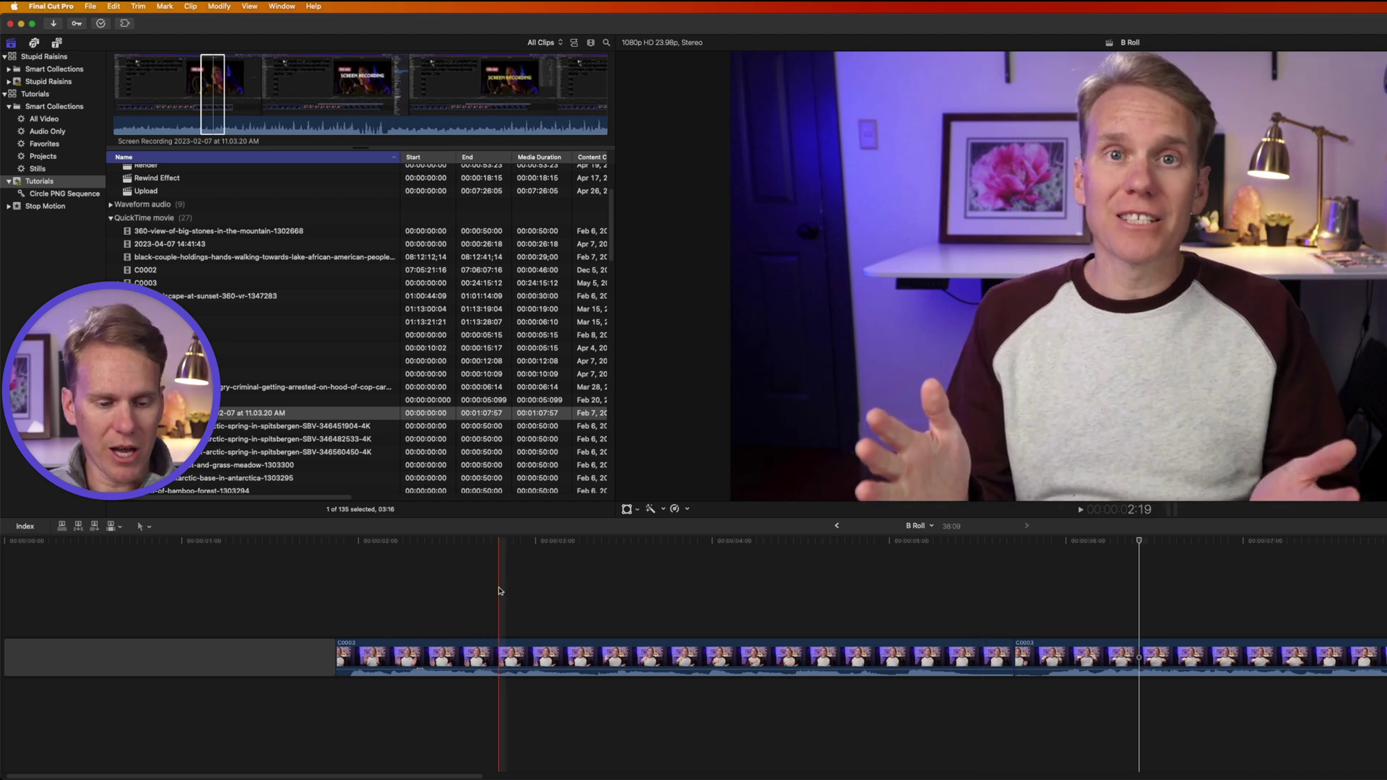
Connect the marked range as video only above C0003 at about 2:19, and undo the connection
key(q)
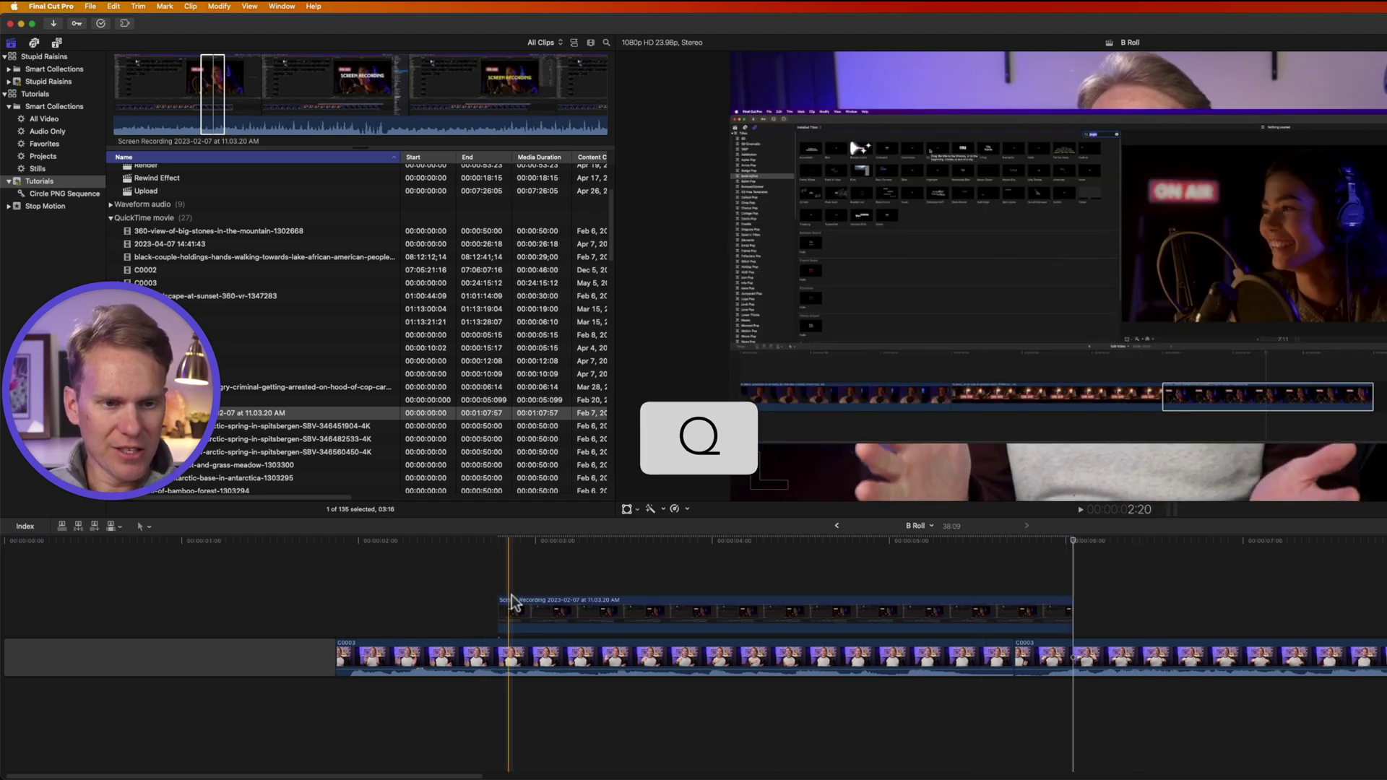
key(super+z)
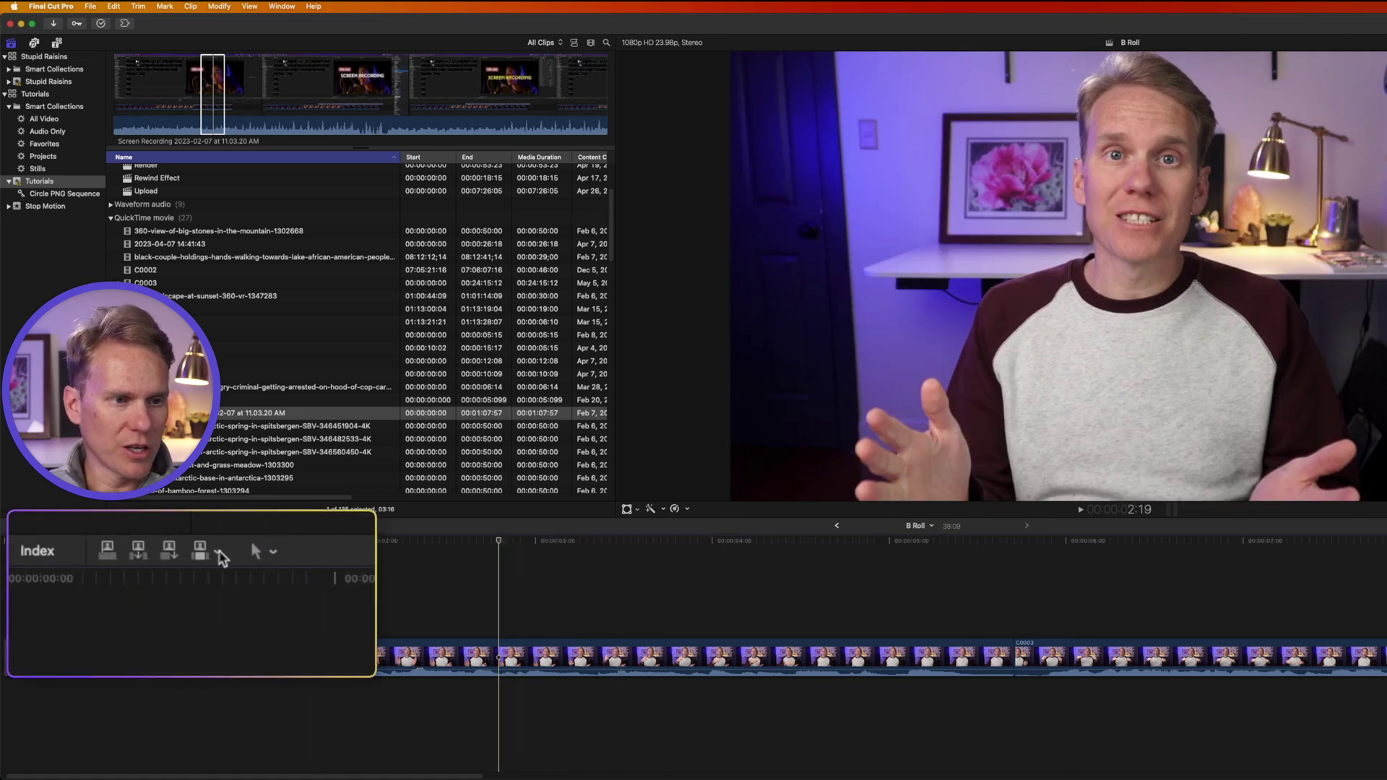
Set the source media for adding clips to Audio Only
click(217, 551)
click(271, 623)
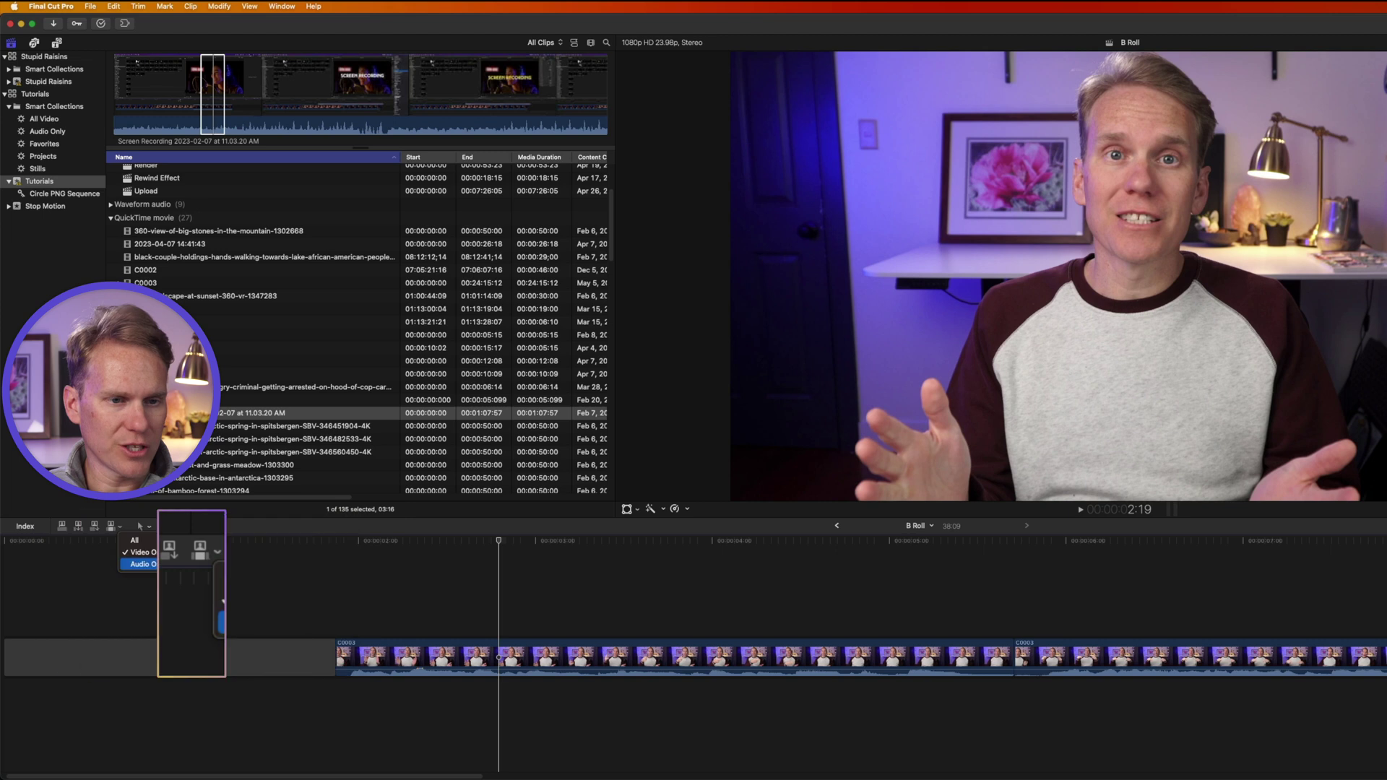
Connect the marked range as audio only beneath C0003 at about 2:19, and undo the connection
click(207, 96)
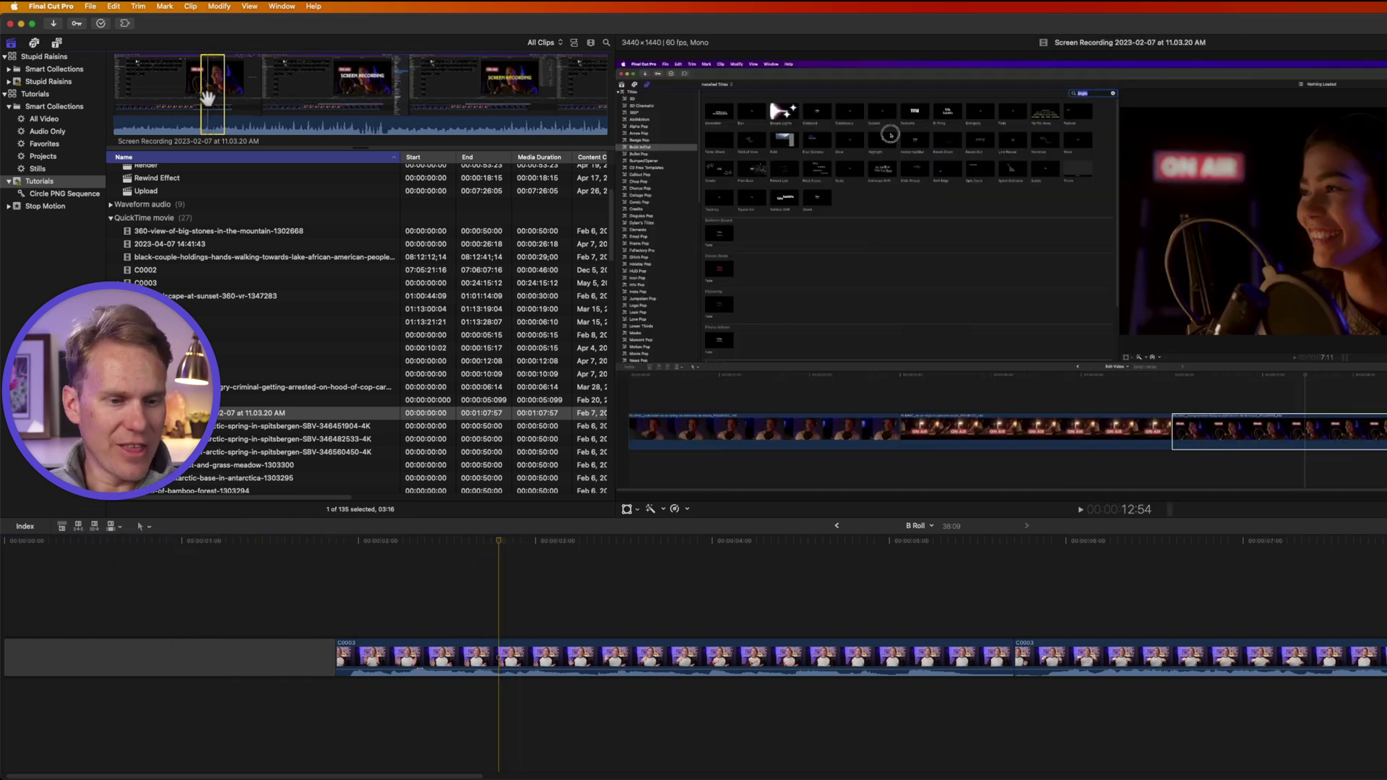
key(q)
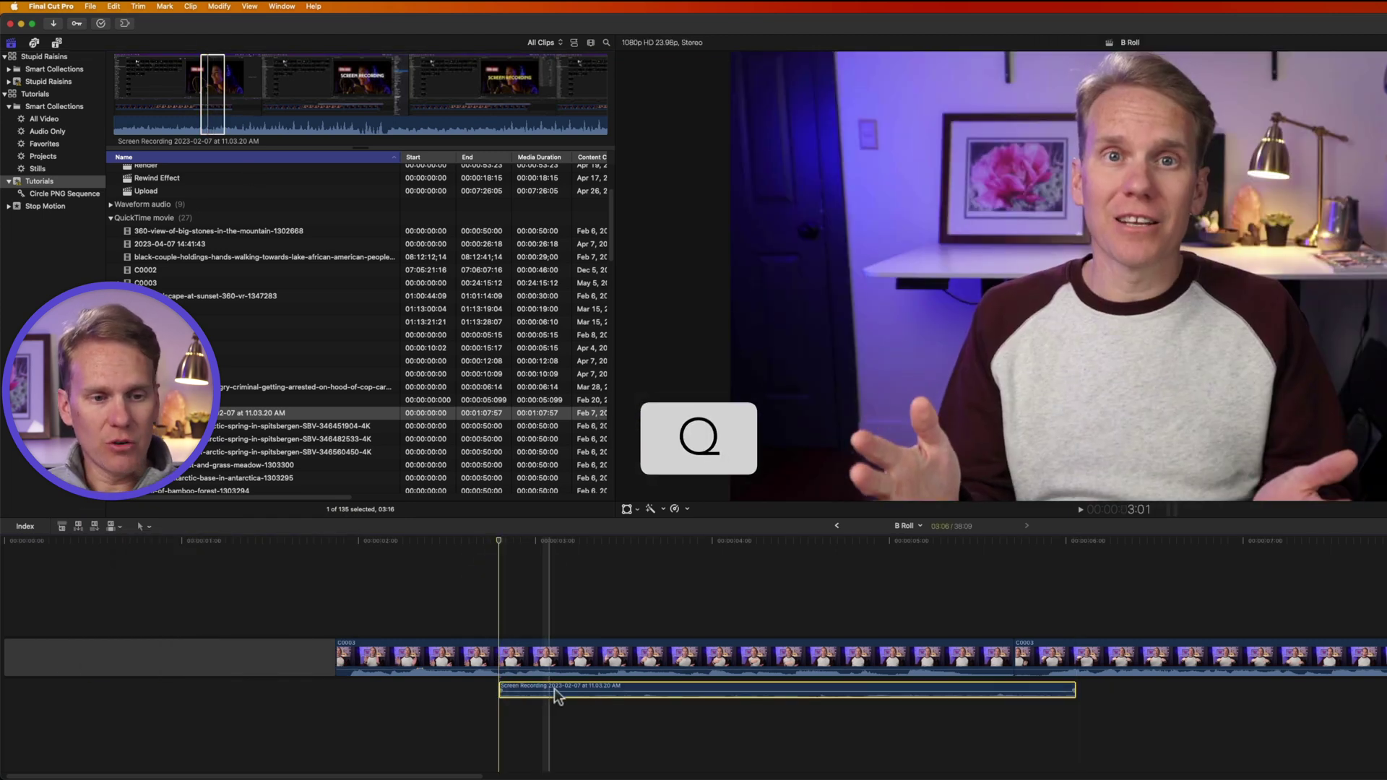
key(super+z)
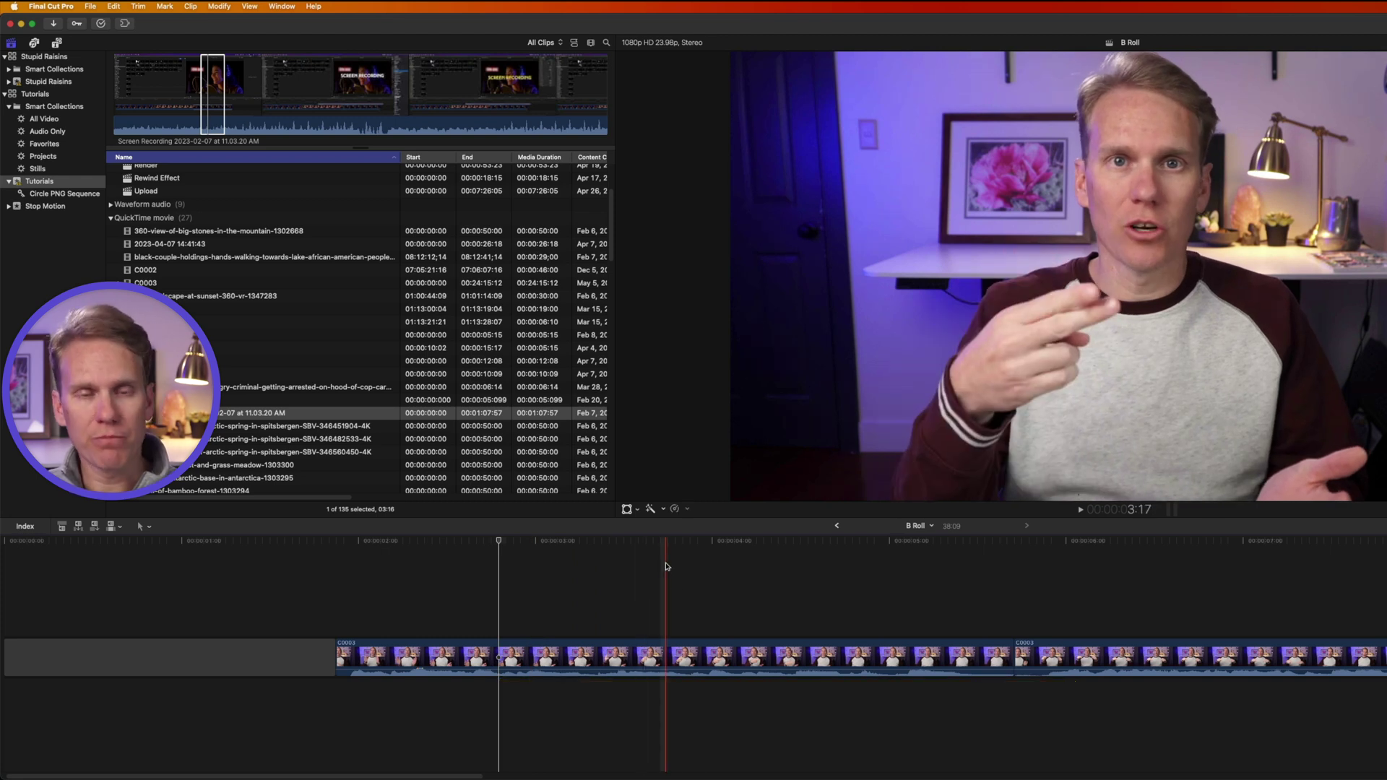
Set the source media for adding clips back to All
key(shift+1)
click(119, 526)
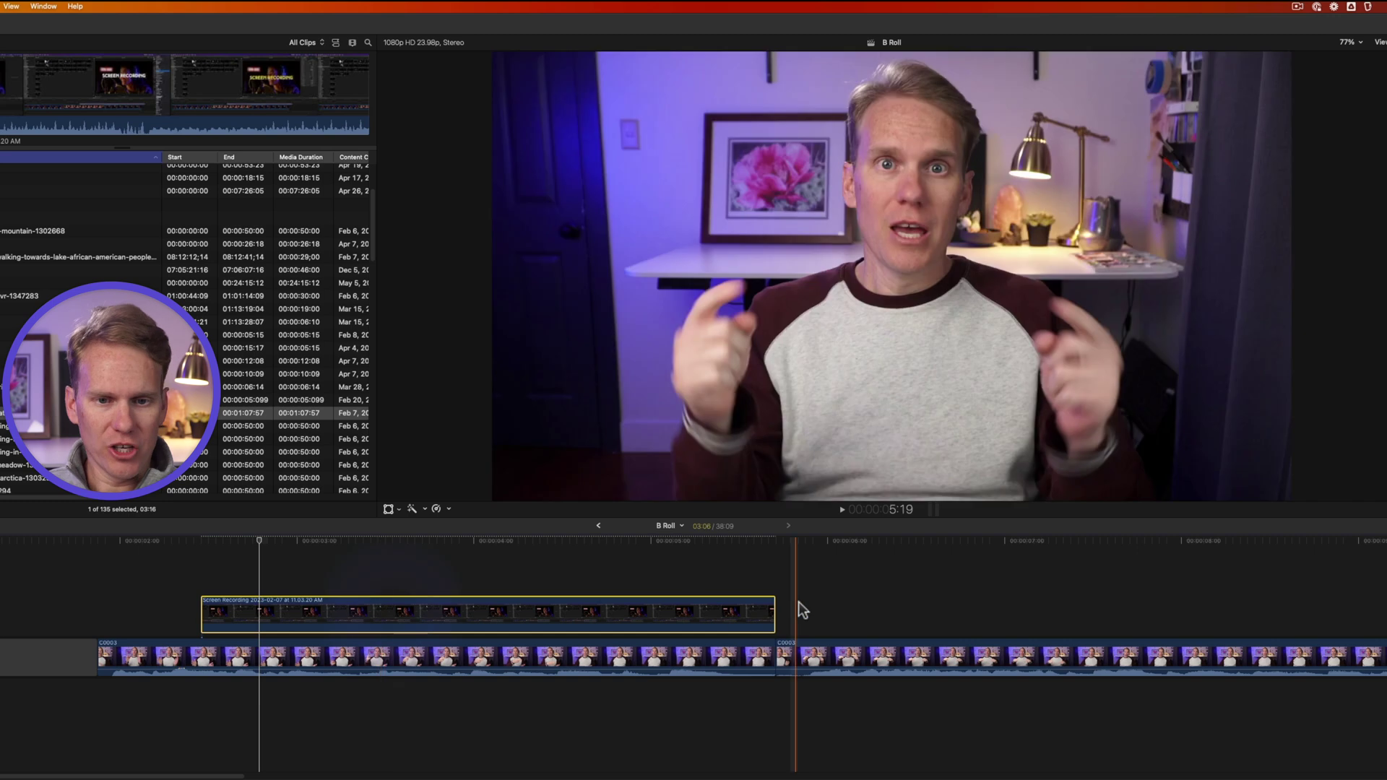
Trim the connected screen recording to about 2:02 and reposition it along the timeline above C0003
drag(774, 610, 924, 606)
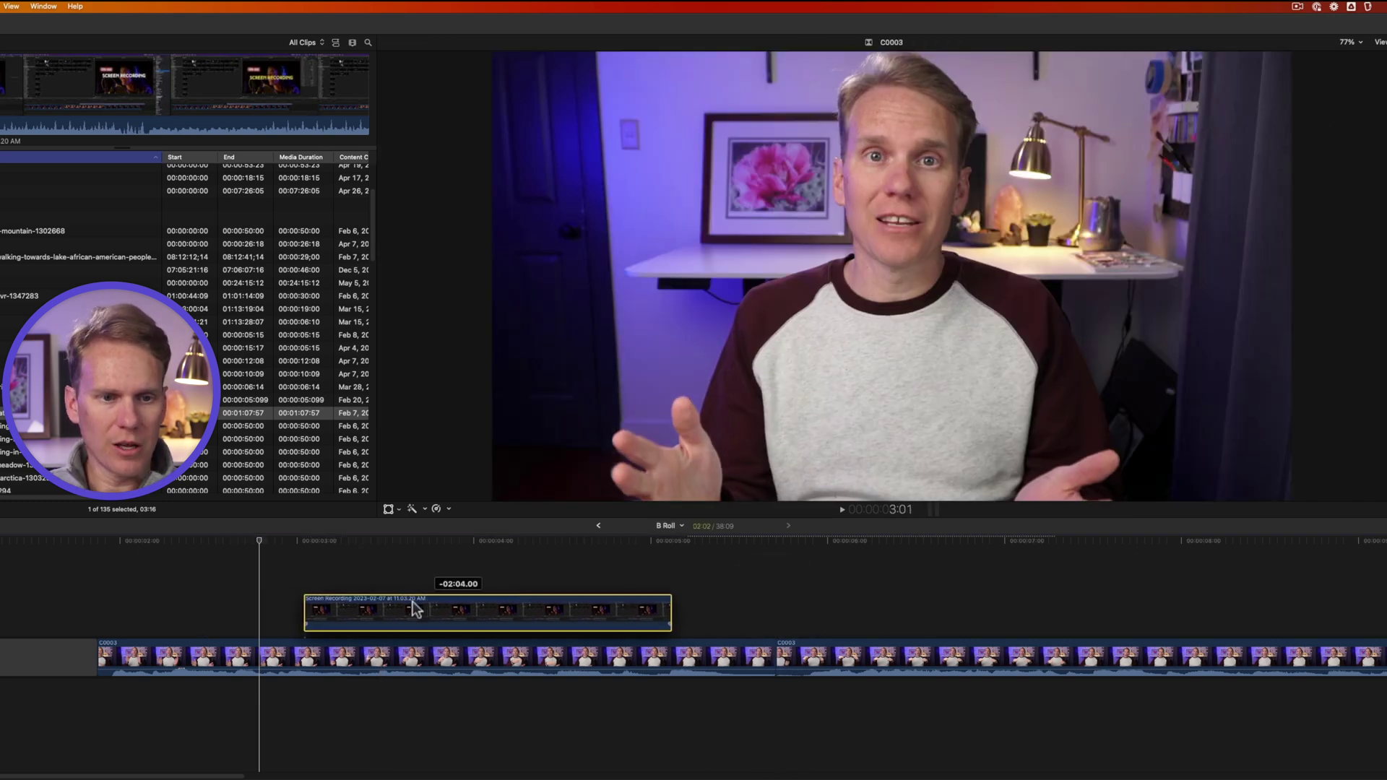
drag(416, 608, 913, 599)
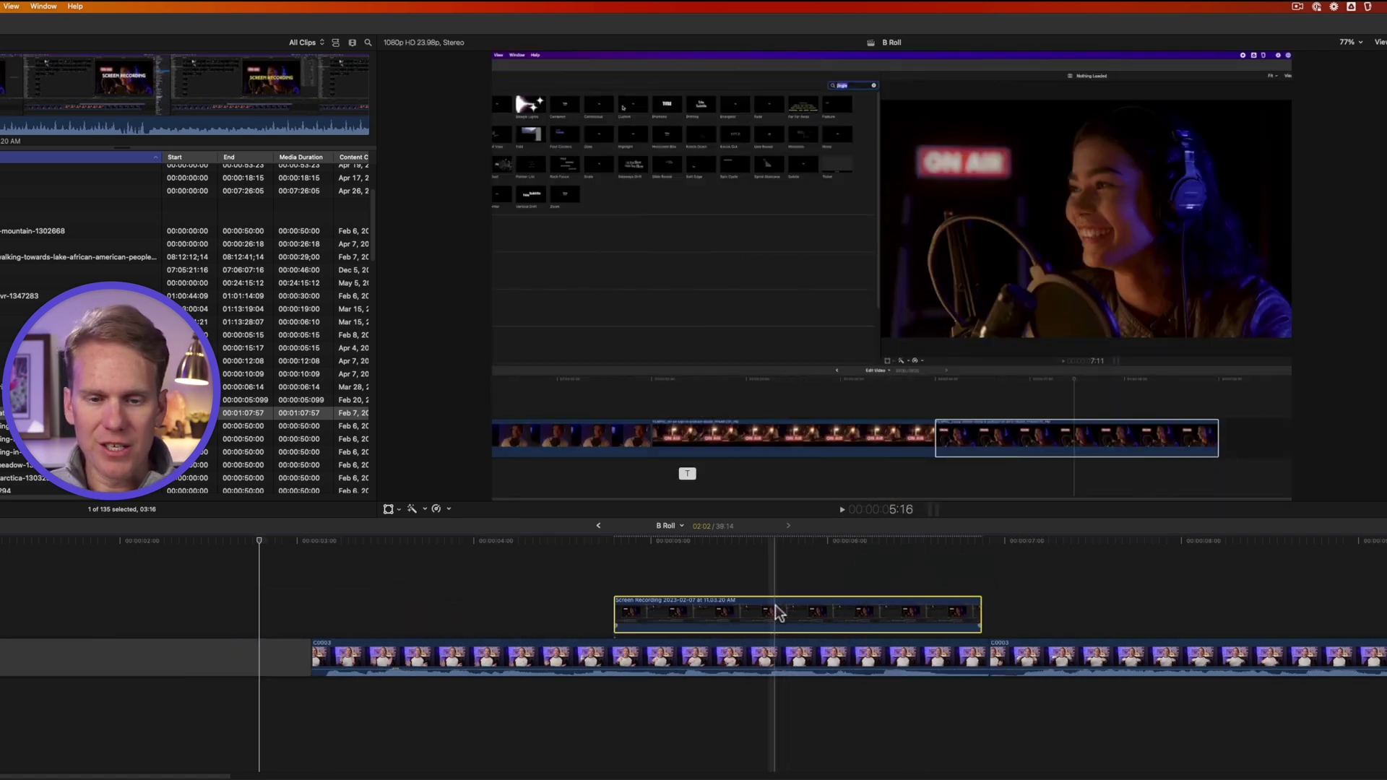
Slip the footage inside the connected screen recording with the Trim tool
key(t)
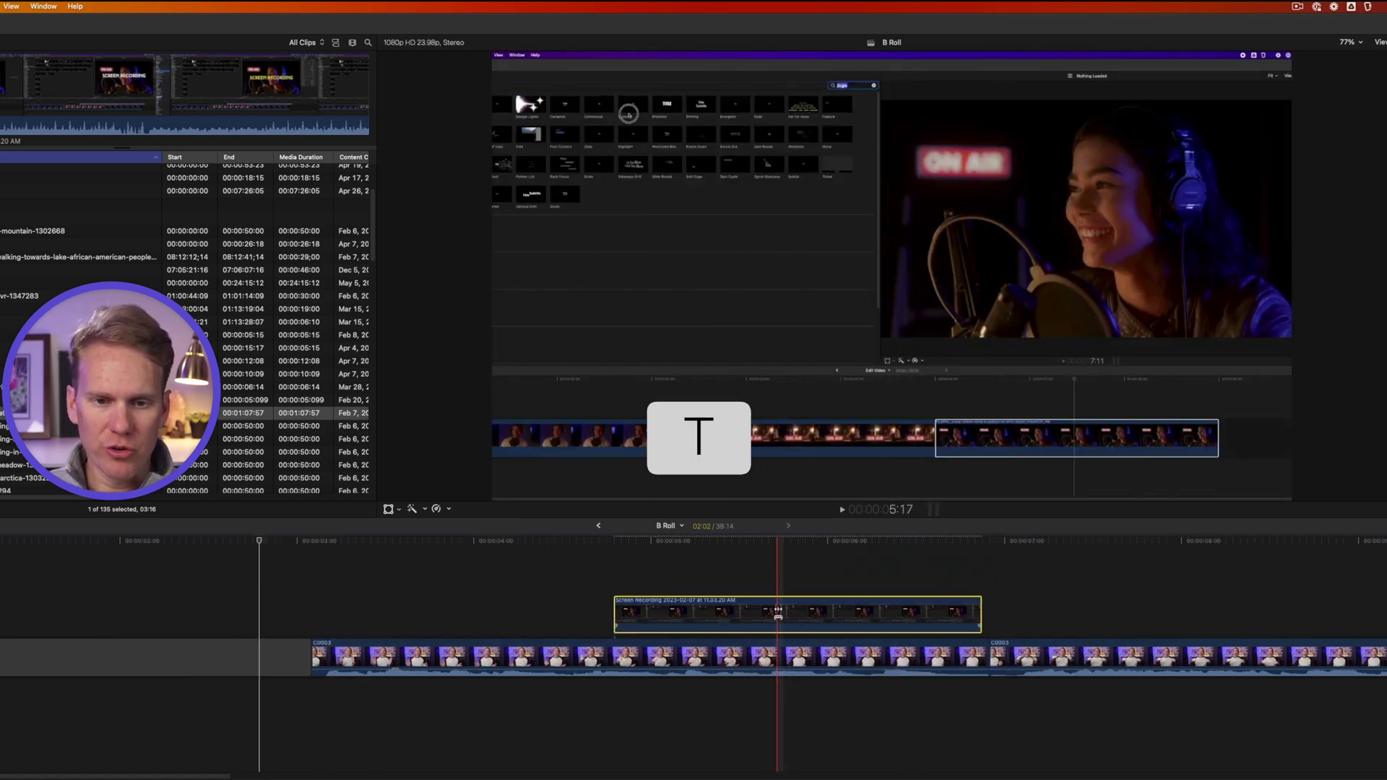
drag(802, 612, 1203, 581)
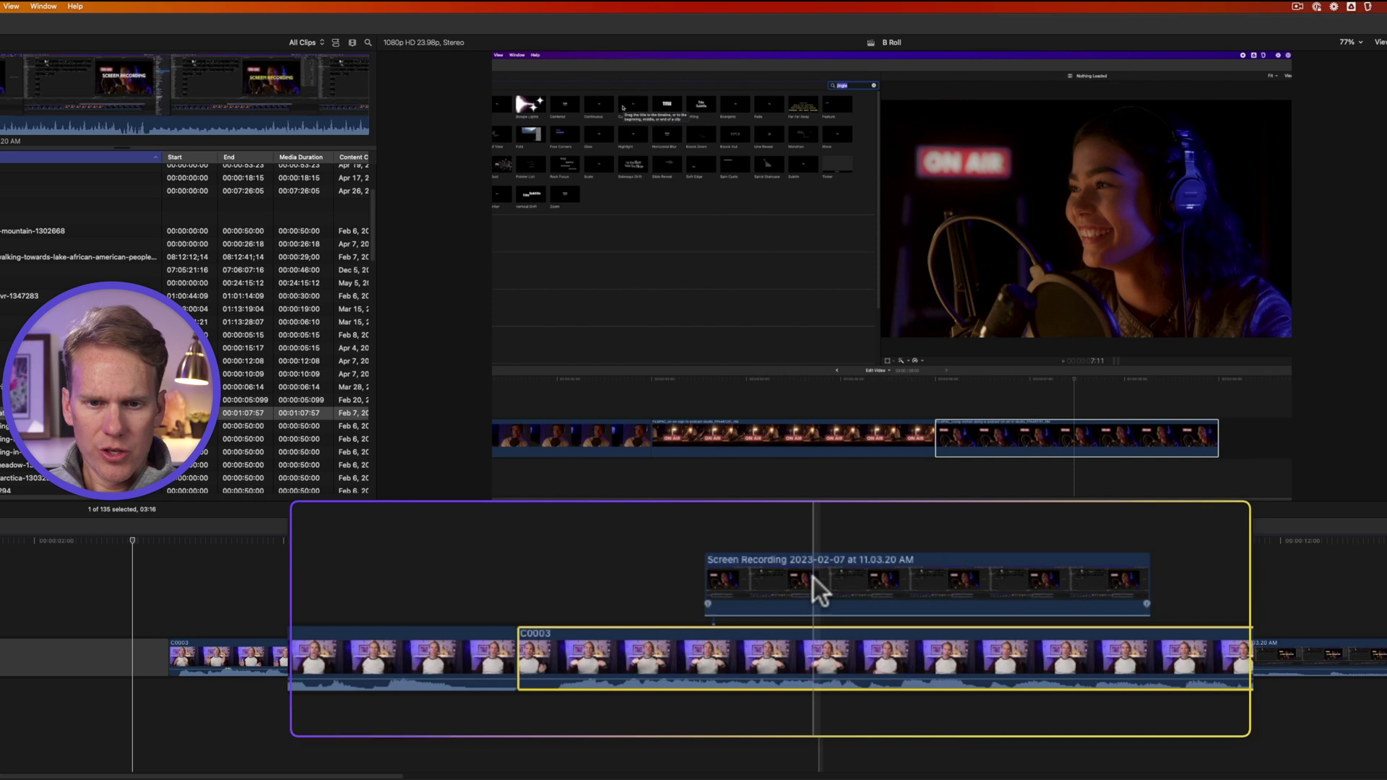
Move the second C0003 clip ahead of the first together with its connected screen recording, and undo the move
click(813, 580)
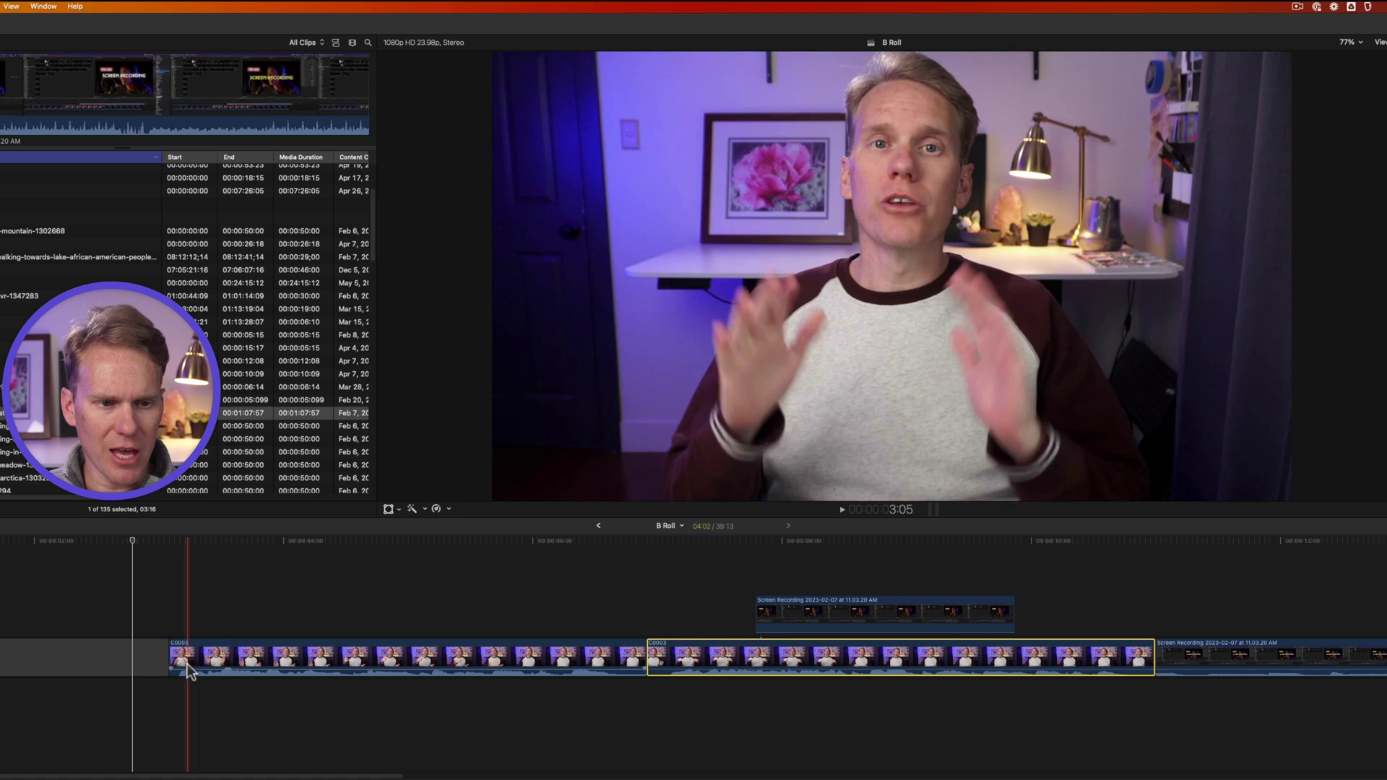
drag(860, 657, 376, 658)
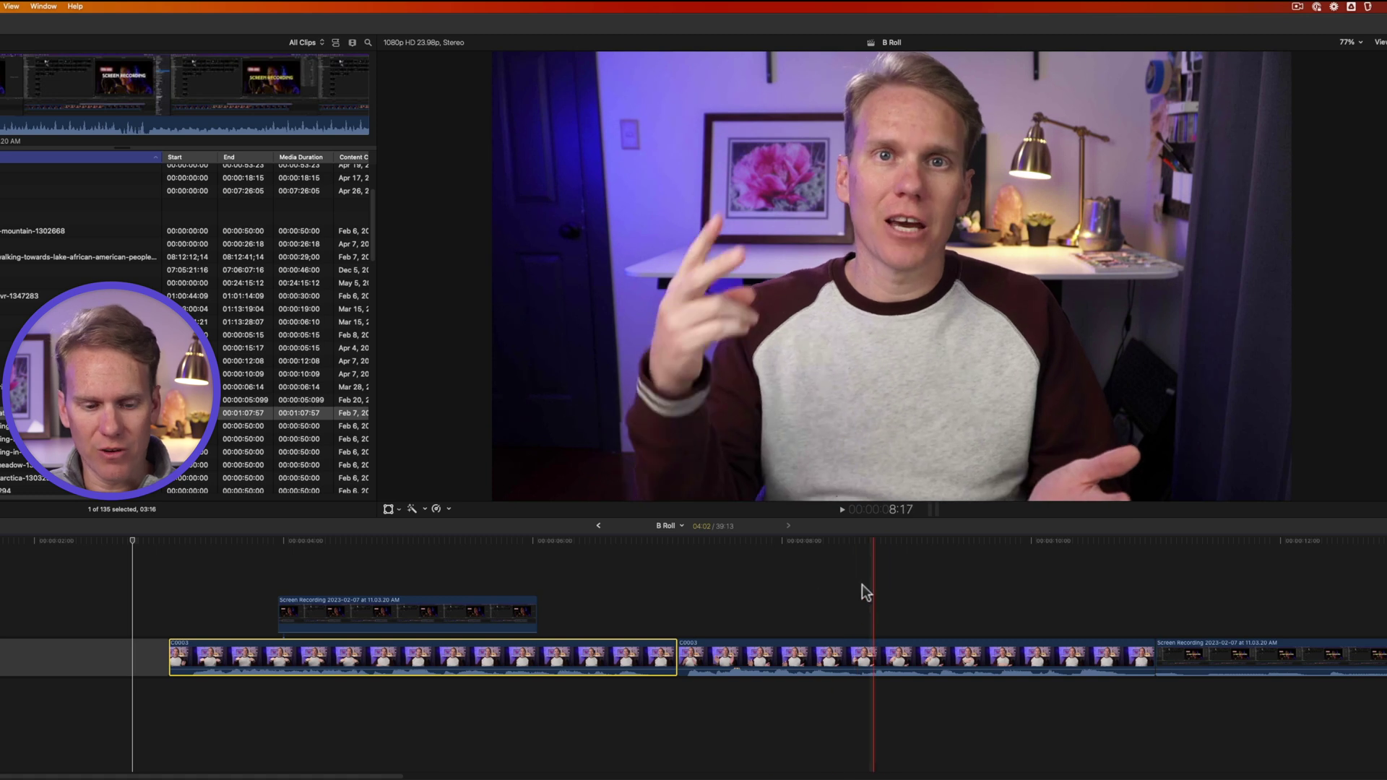
key(super+z)
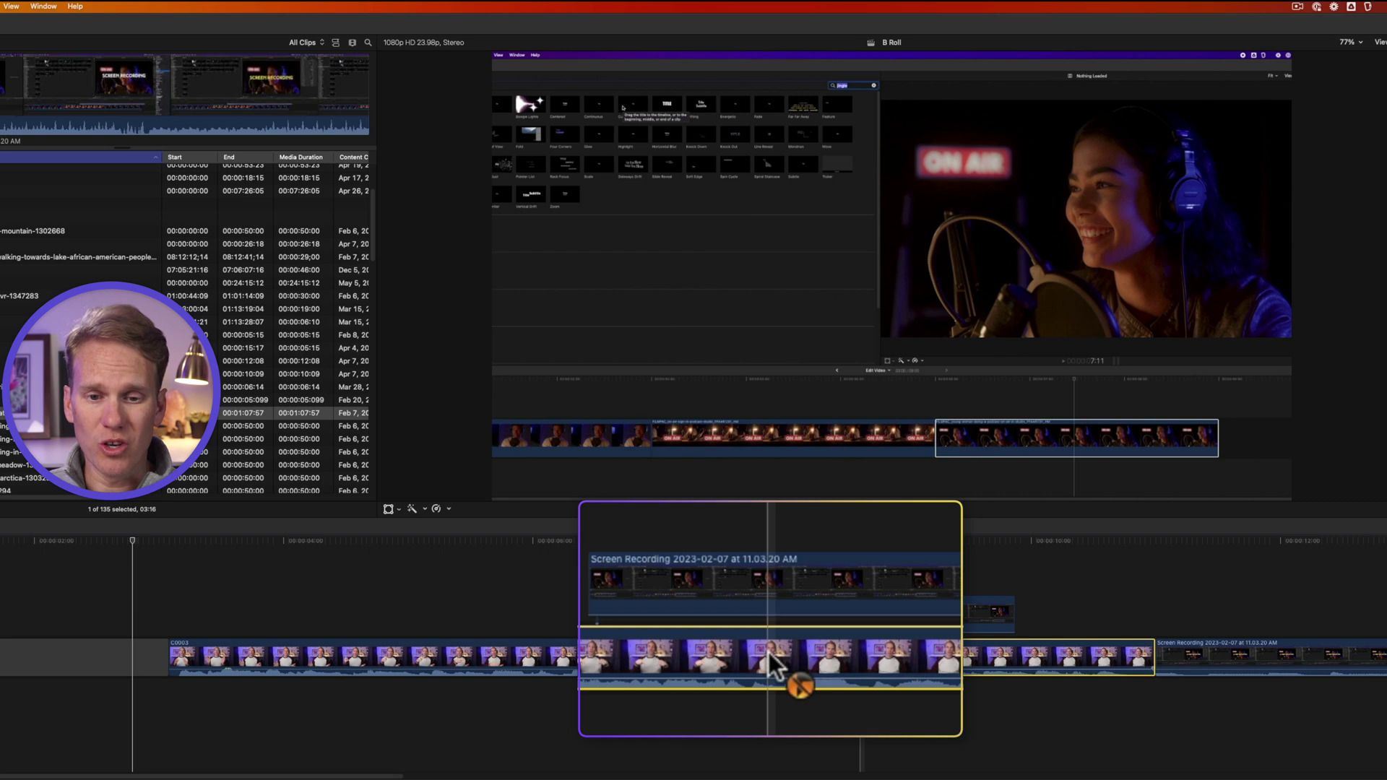
Move the second C0003 clip ahead of the first without taking the connected clip along, and play across their cut
drag(871, 656, 391, 660)
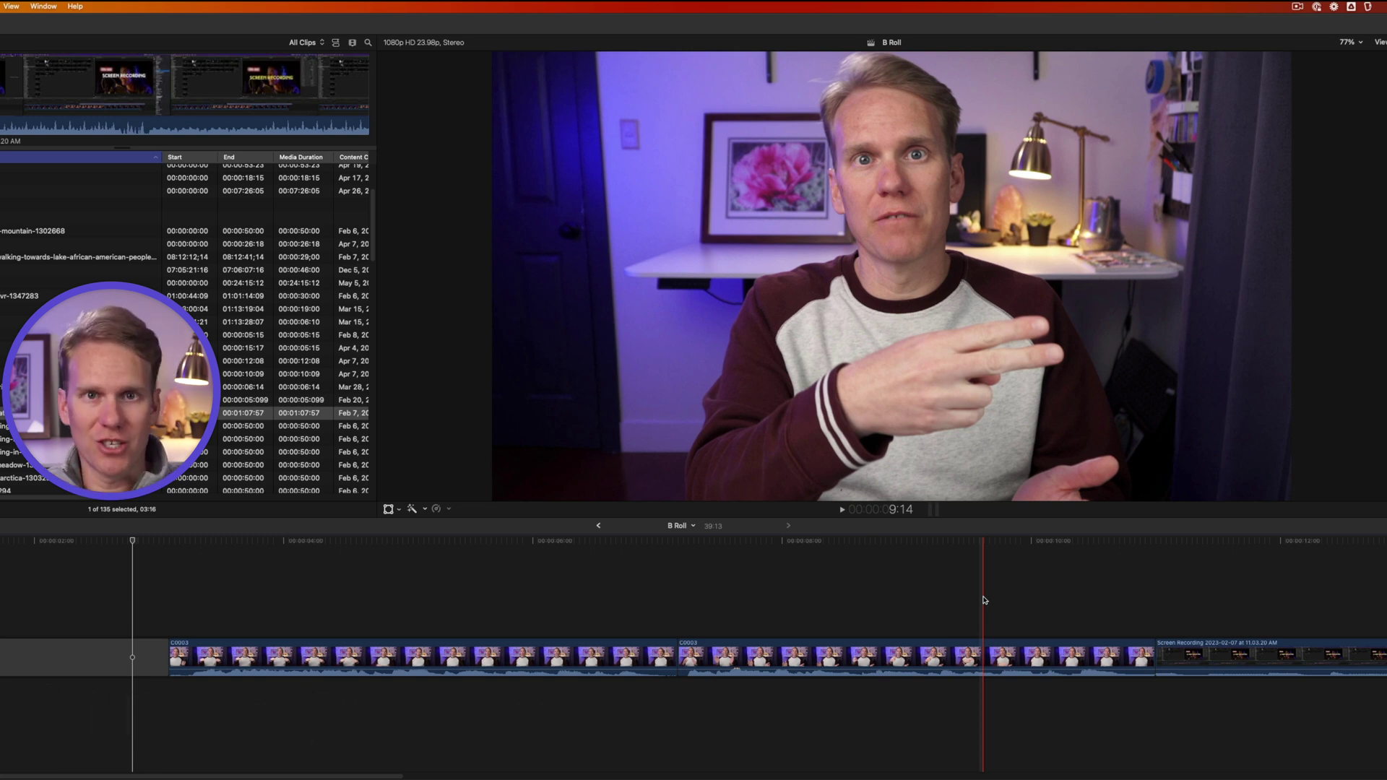
click(445, 607)
key(space)
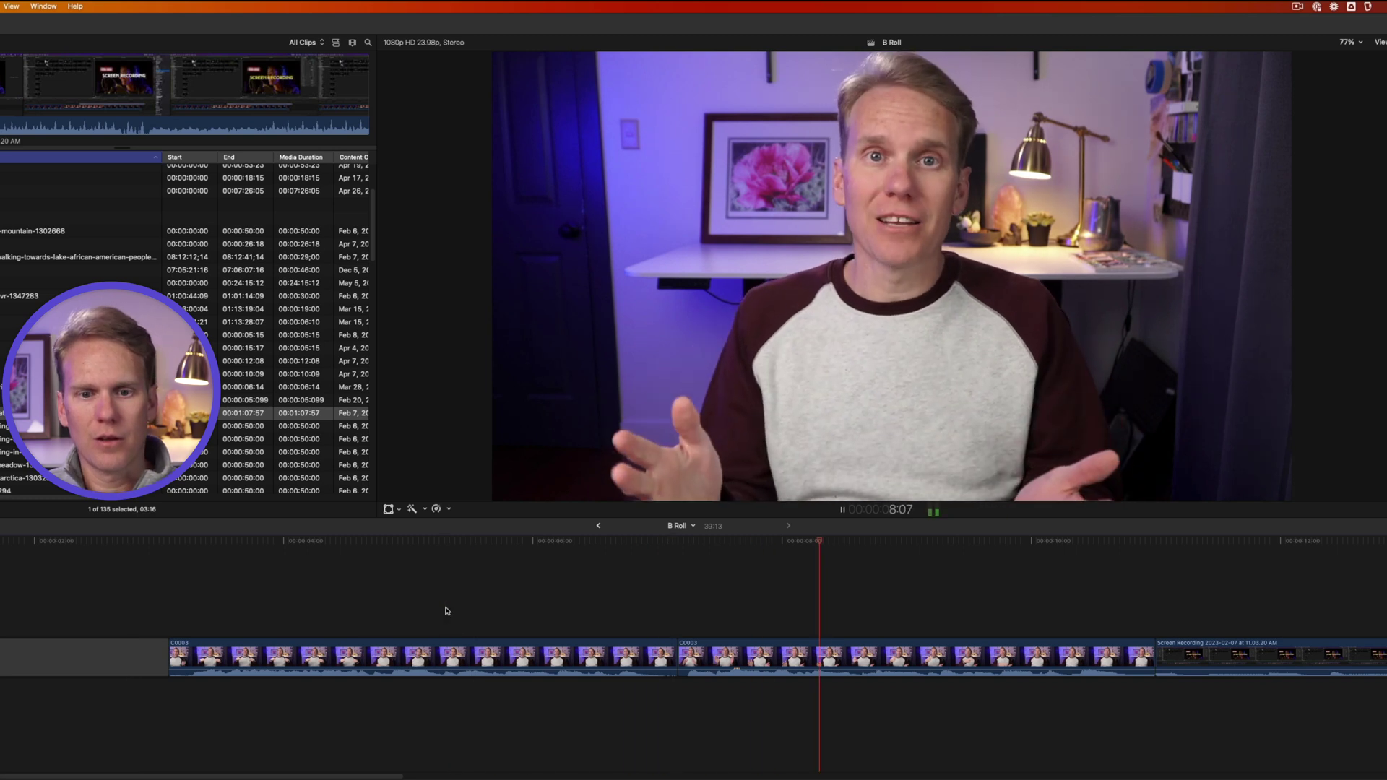
key(space)
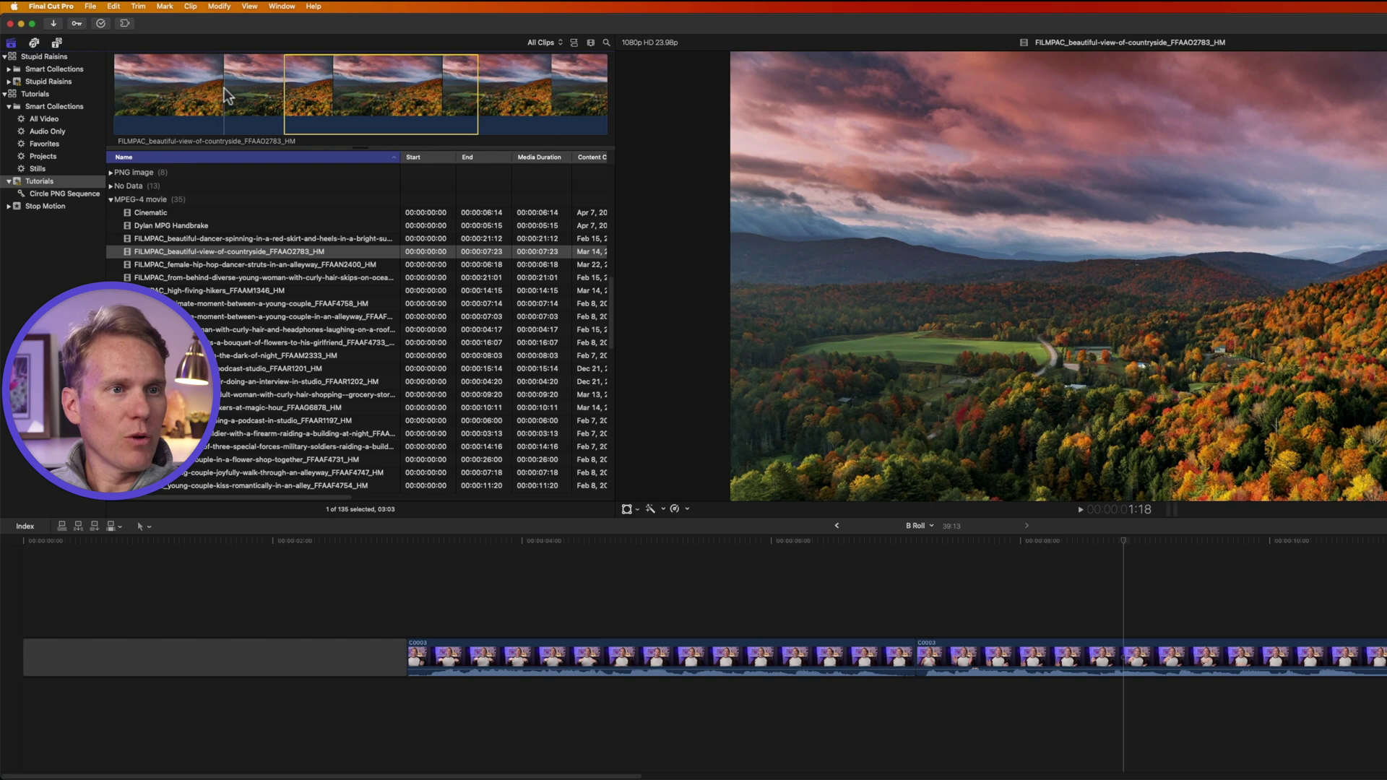
Mark about 2:23 of the beautiful-view-of-countryside clip, connect it over the cut between the C0003 clips from about 5:19, and play it back
drag(226, 94, 405, 86)
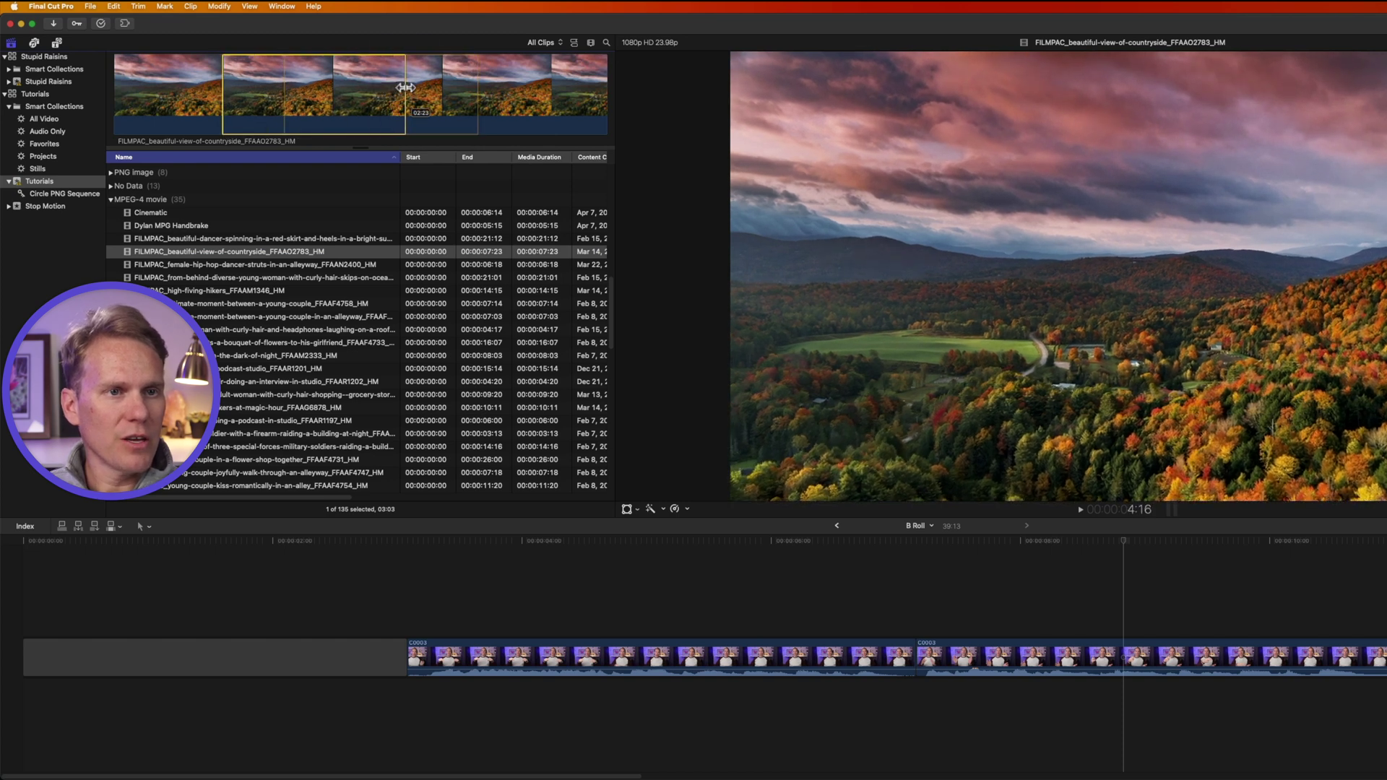
drag(634, 468, 748, 599)
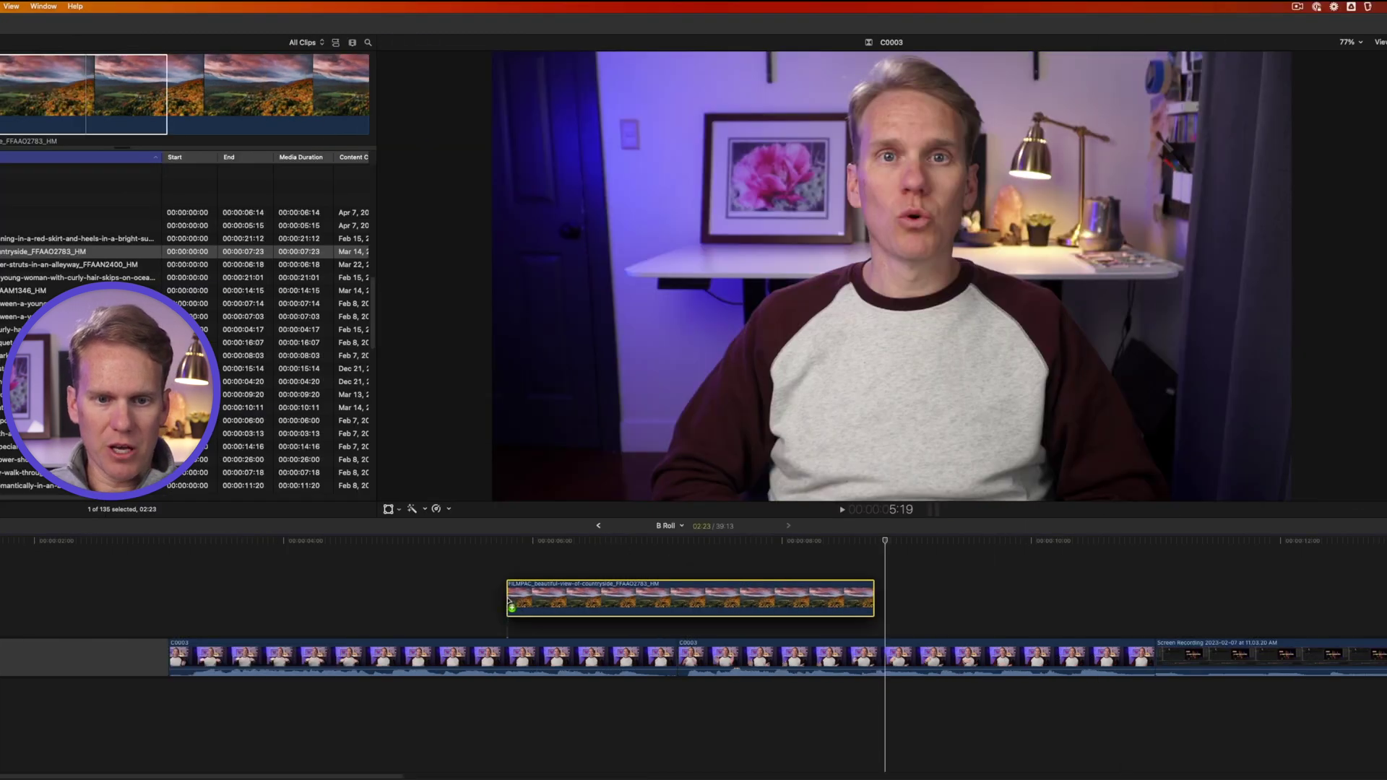
drag(508, 600, 510, 601)
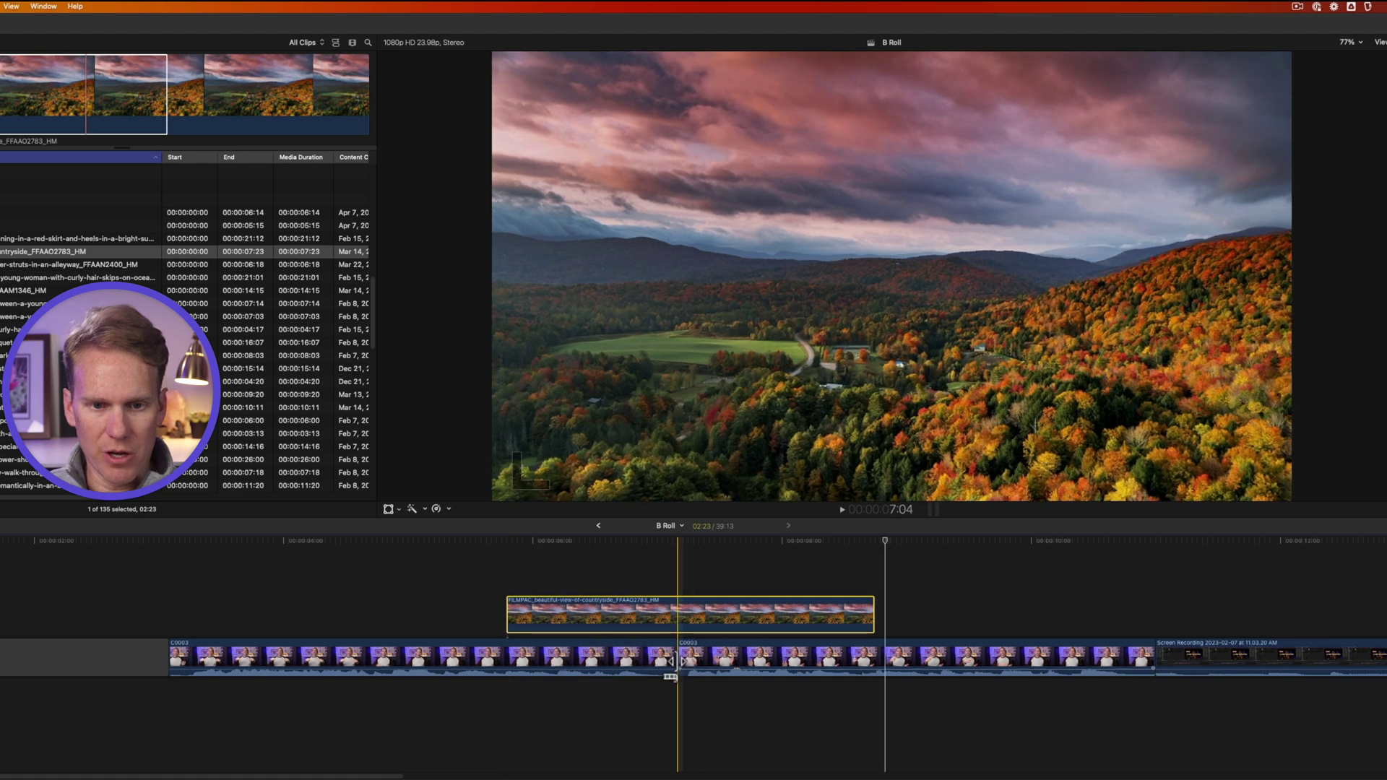
key(space)
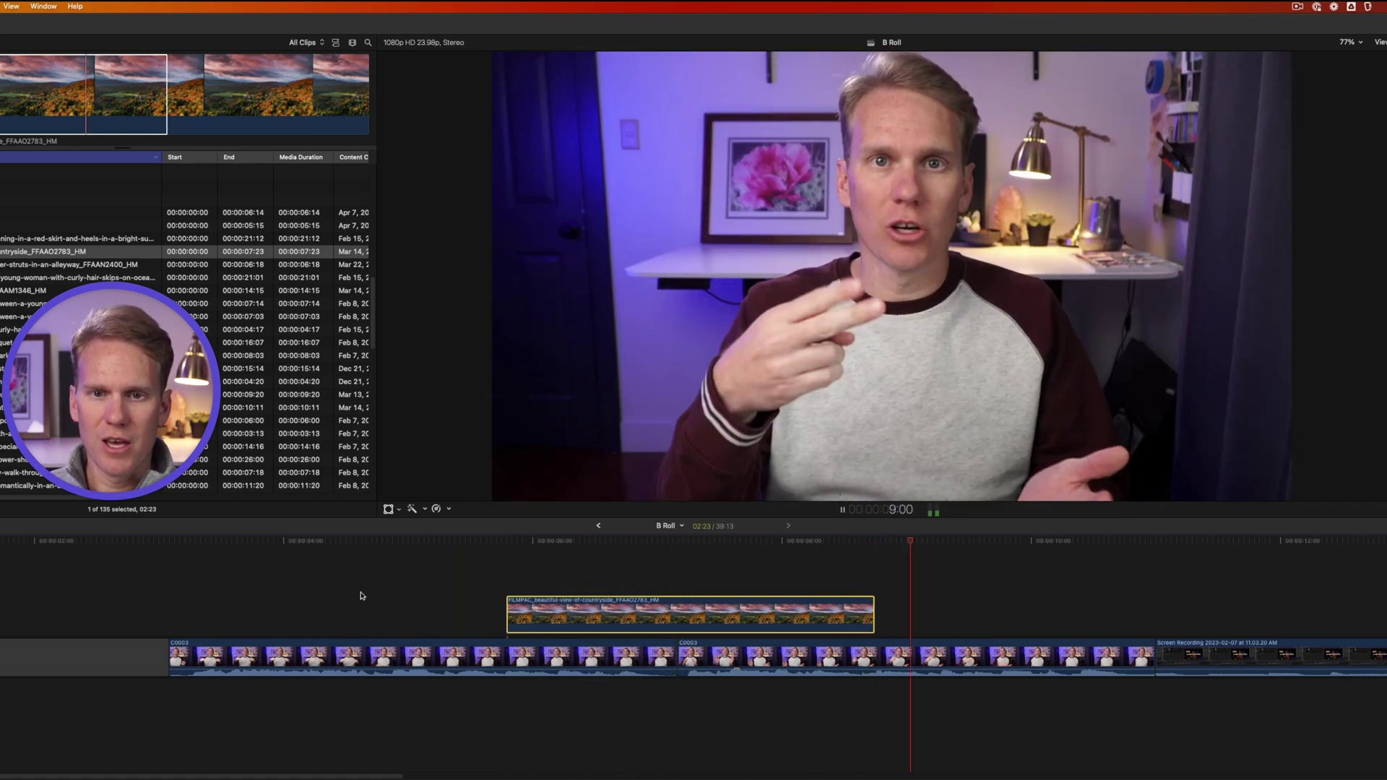
key(space)
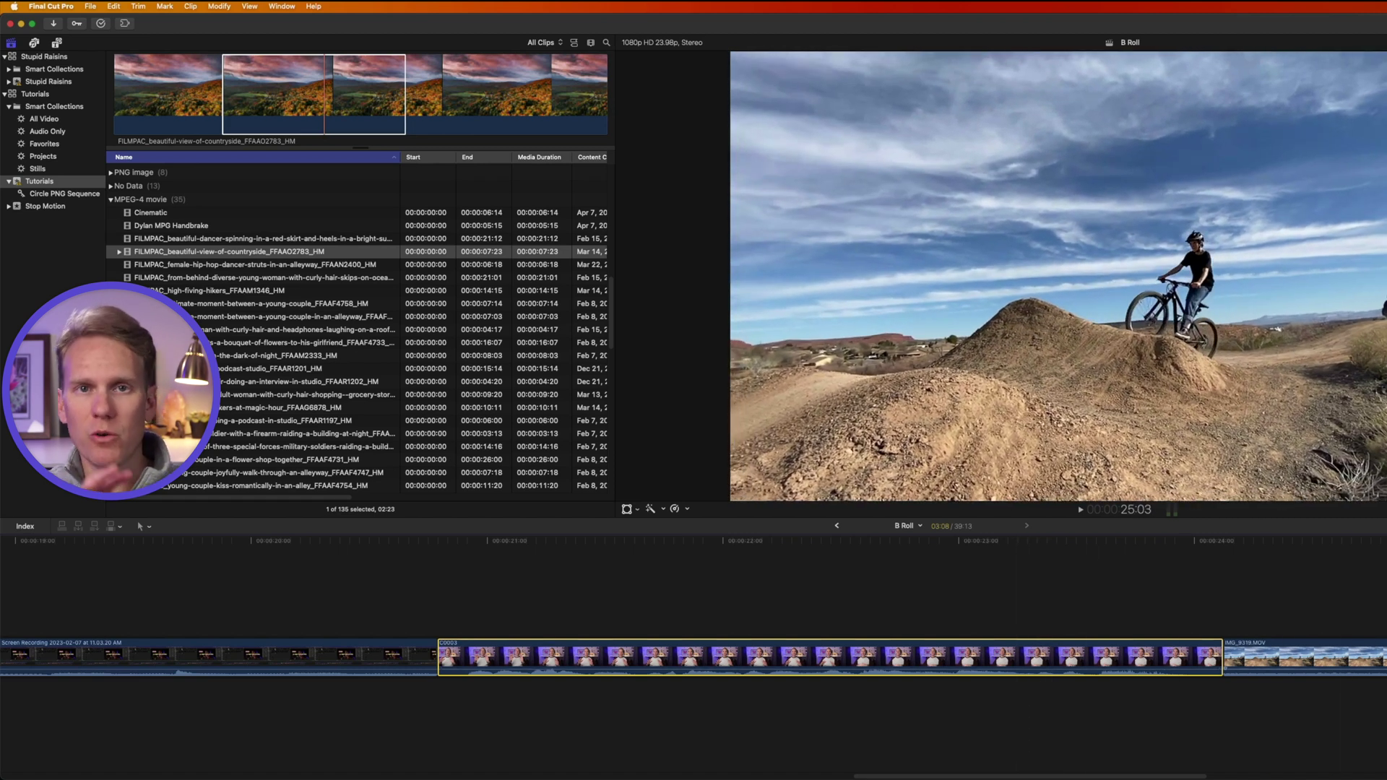
Expand the audio of the C0003 clip just before IMG_9319.MOV, trying both the collapsed and expanded views
click(943, 685)
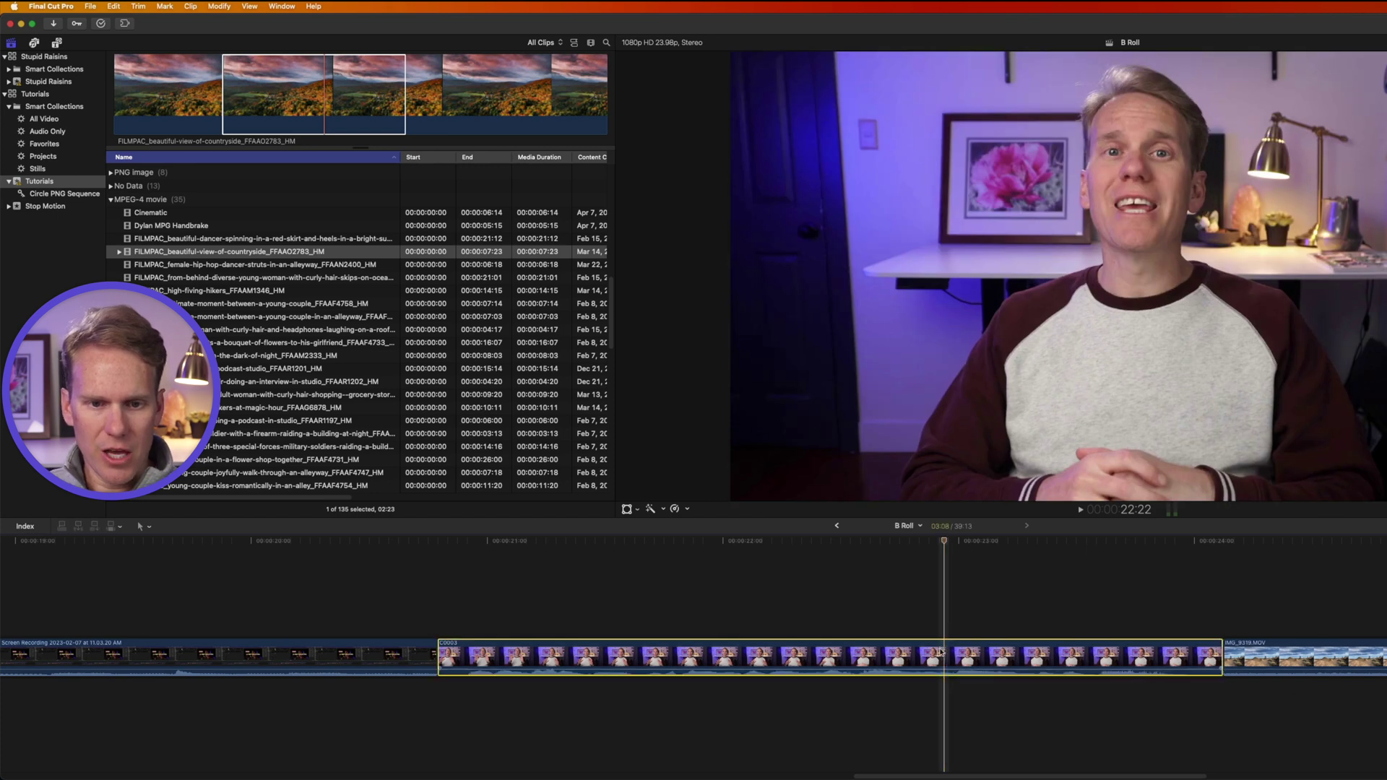
click(190, 6)
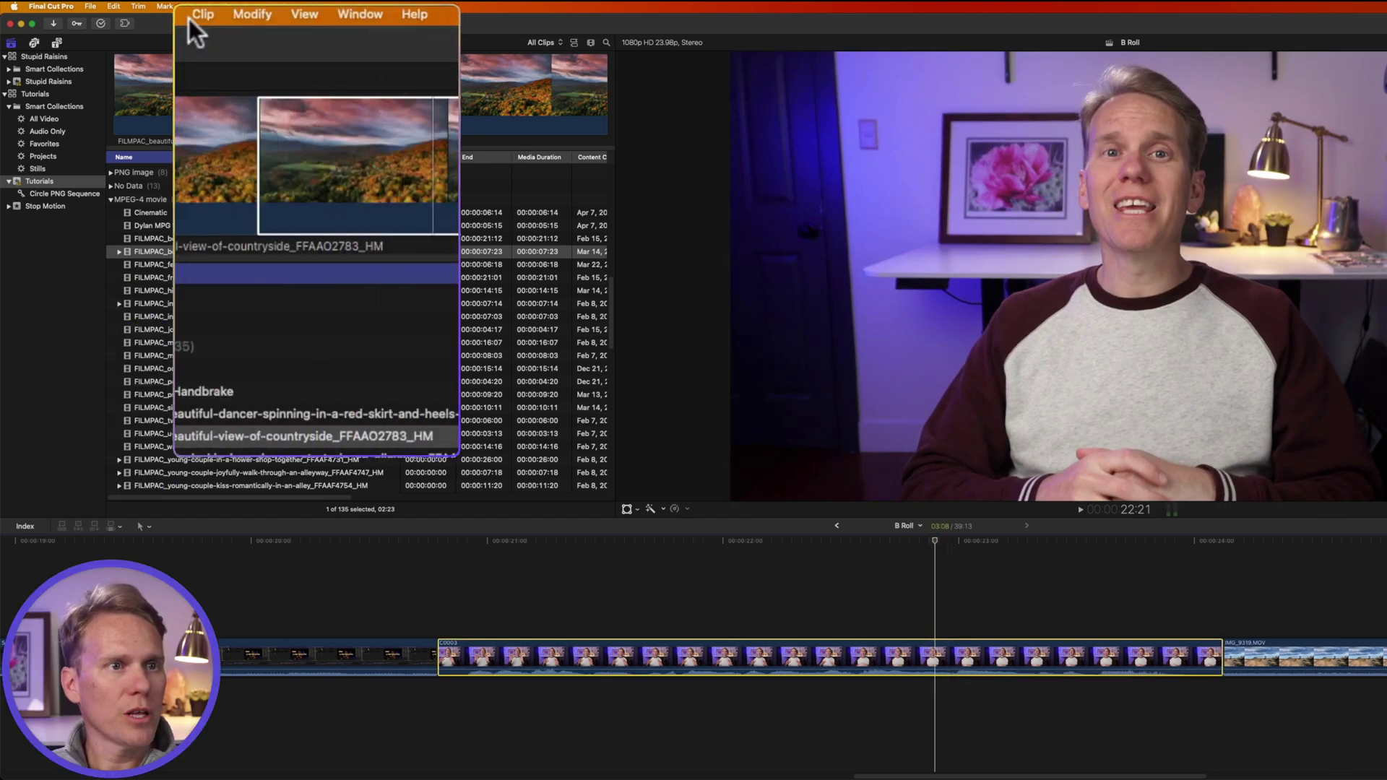
click(870, 552)
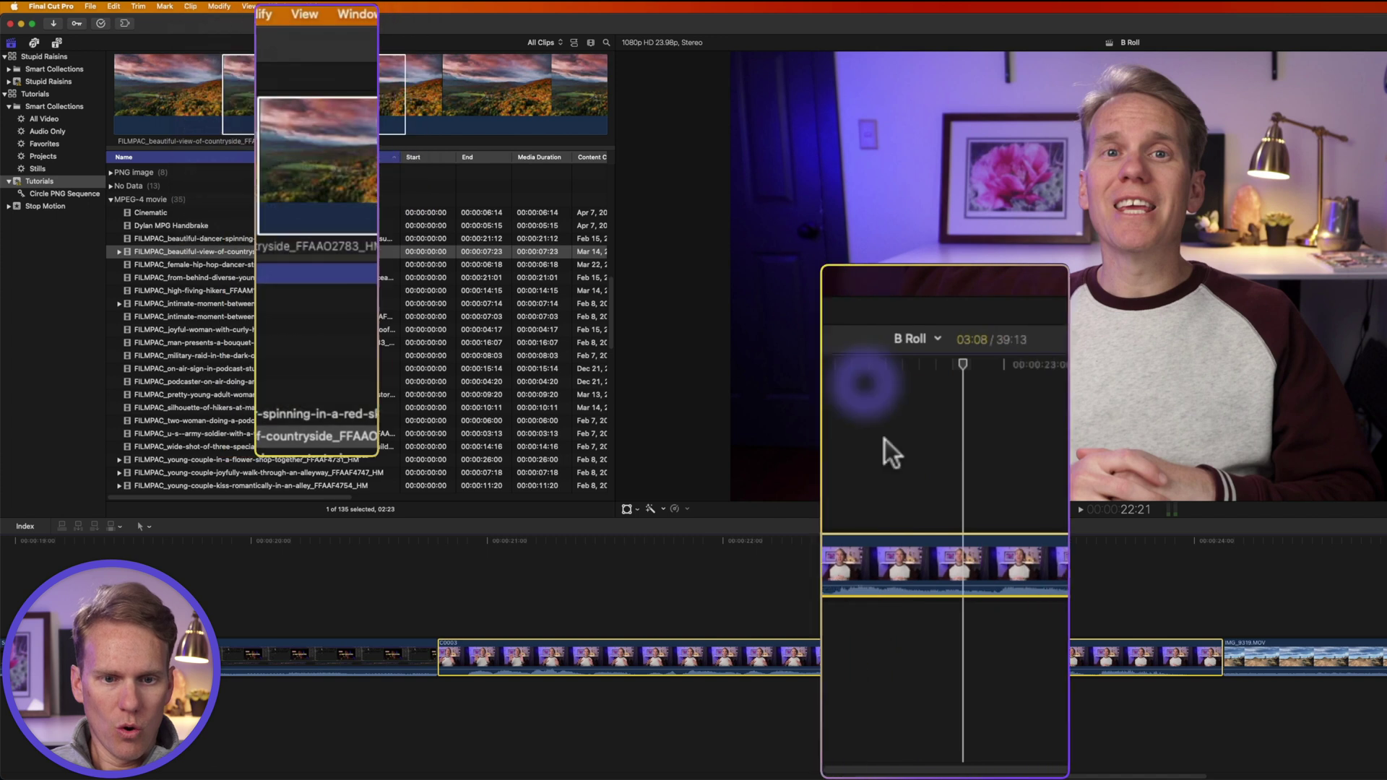
right_click(852, 655)
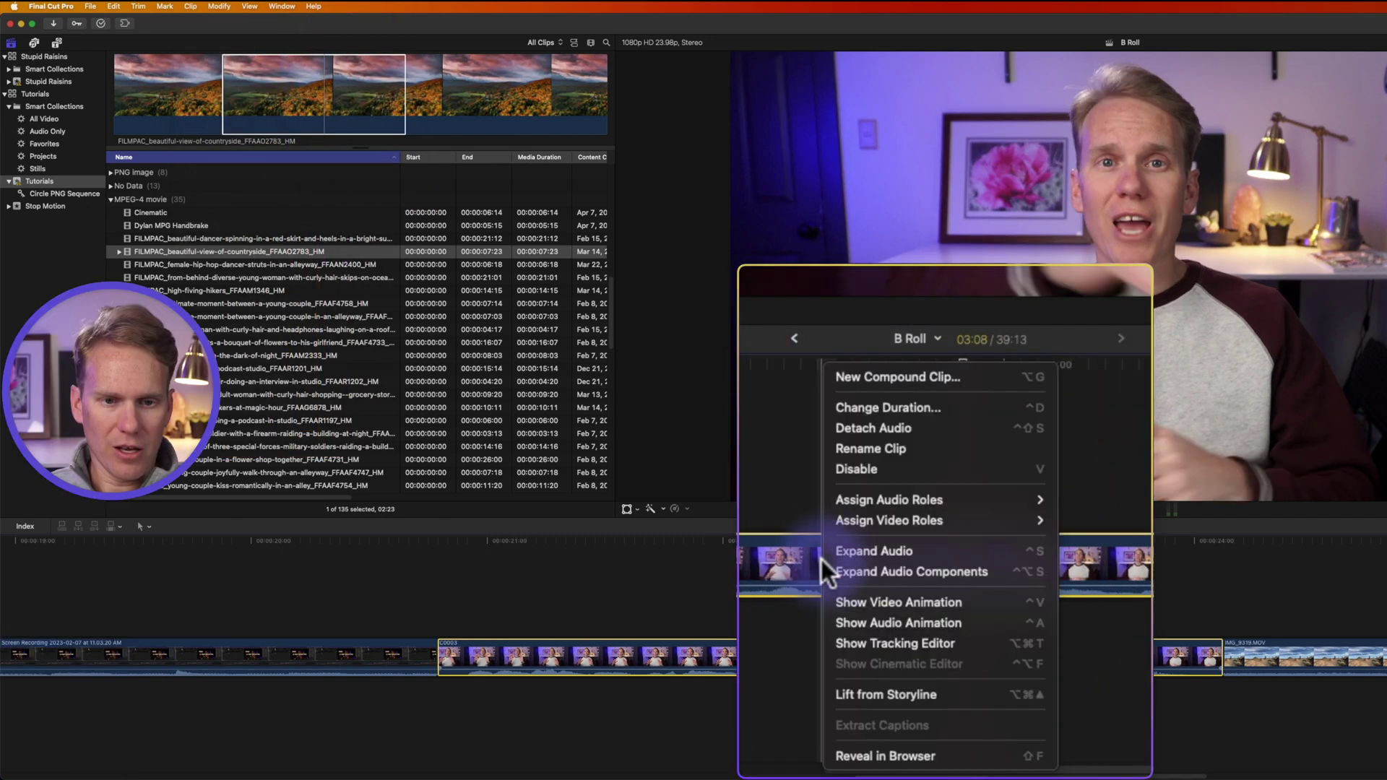
click(899, 553)
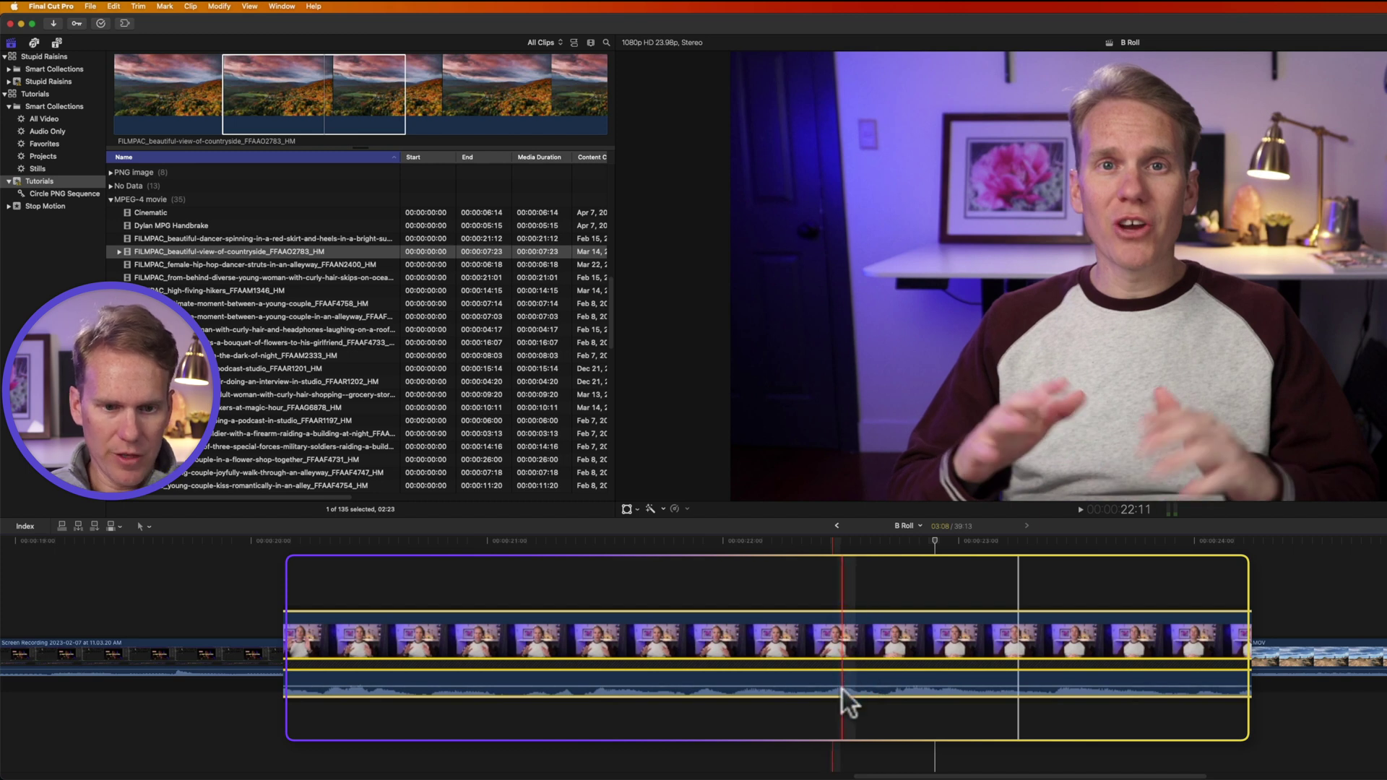
double_click(842, 690)
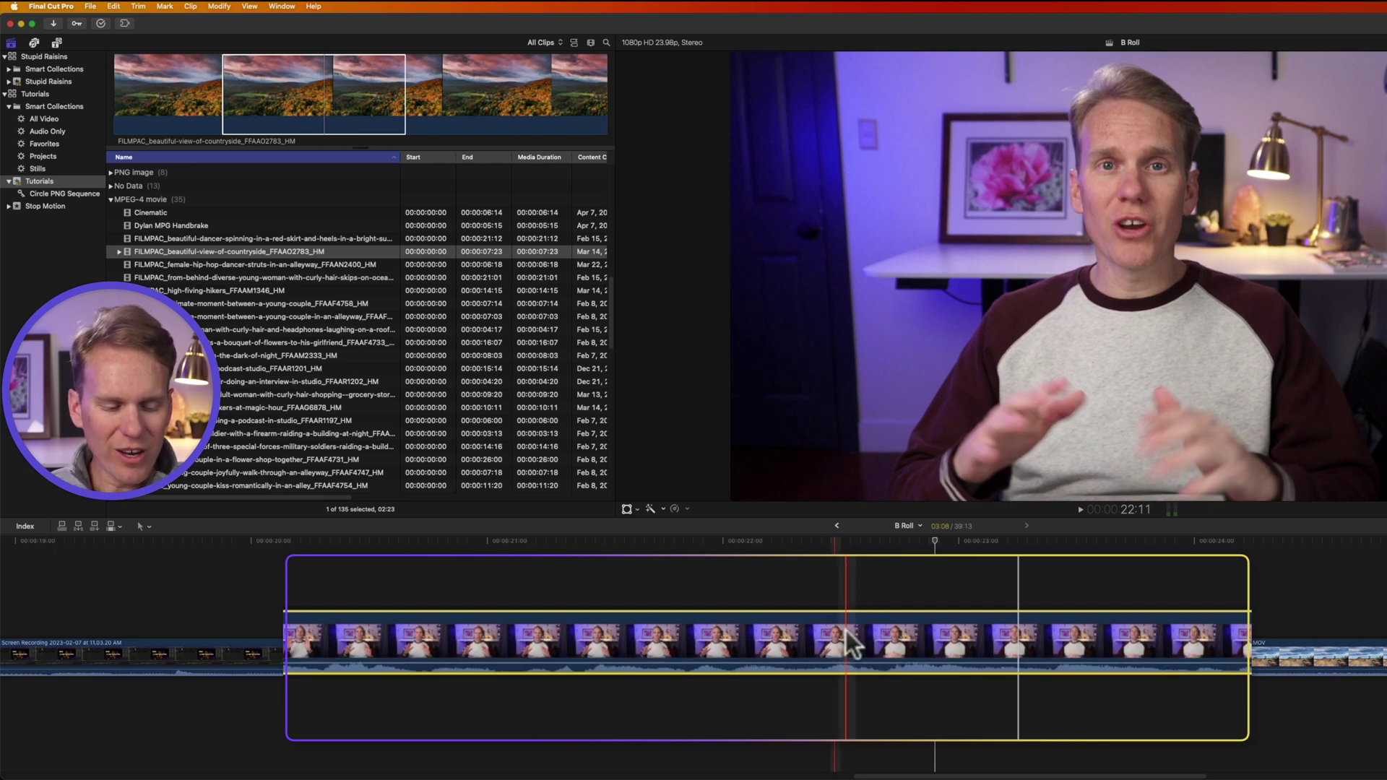
key(ctrl+s)
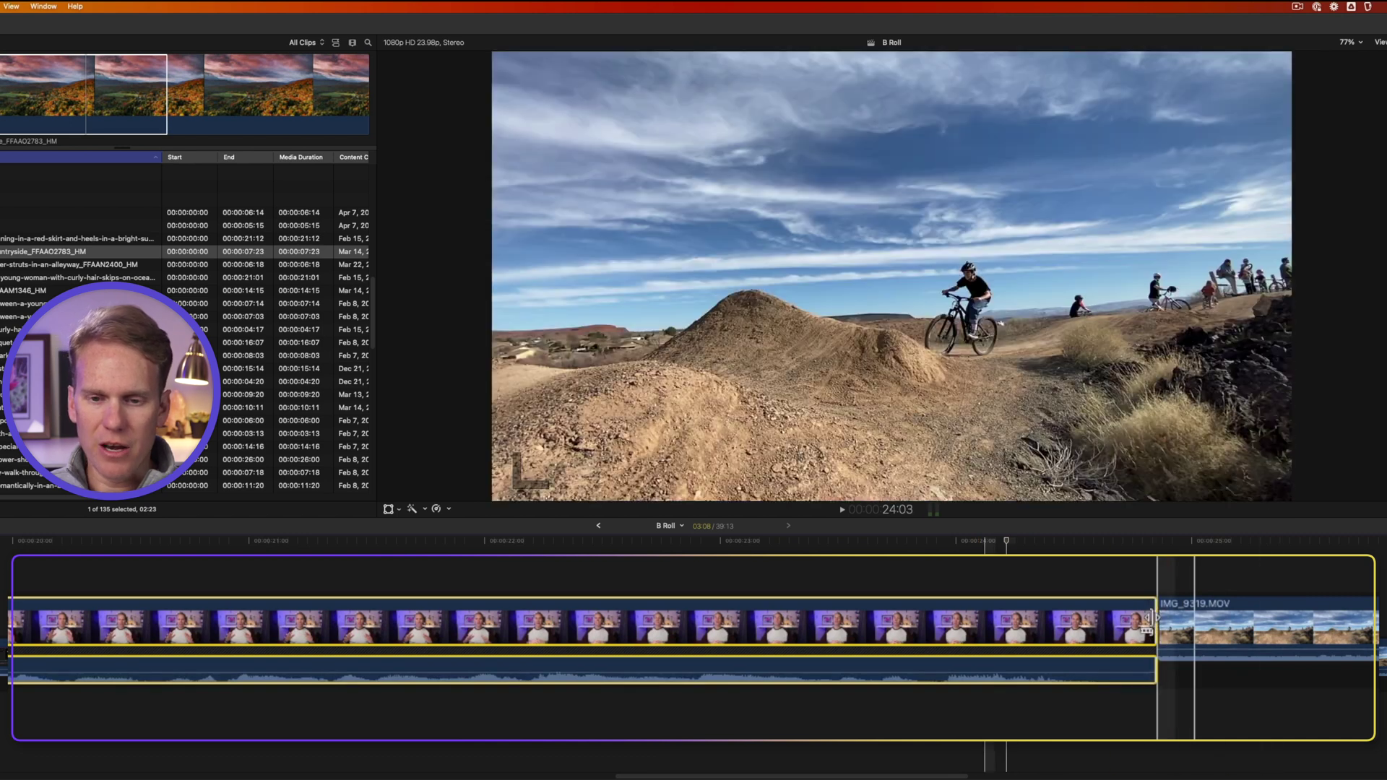
Trim only the video end of C0003 back to about 22:05 so its audio runs under IMG_9319.MOV, and play the transition
drag(1150, 618, 377, 614)
key(space)
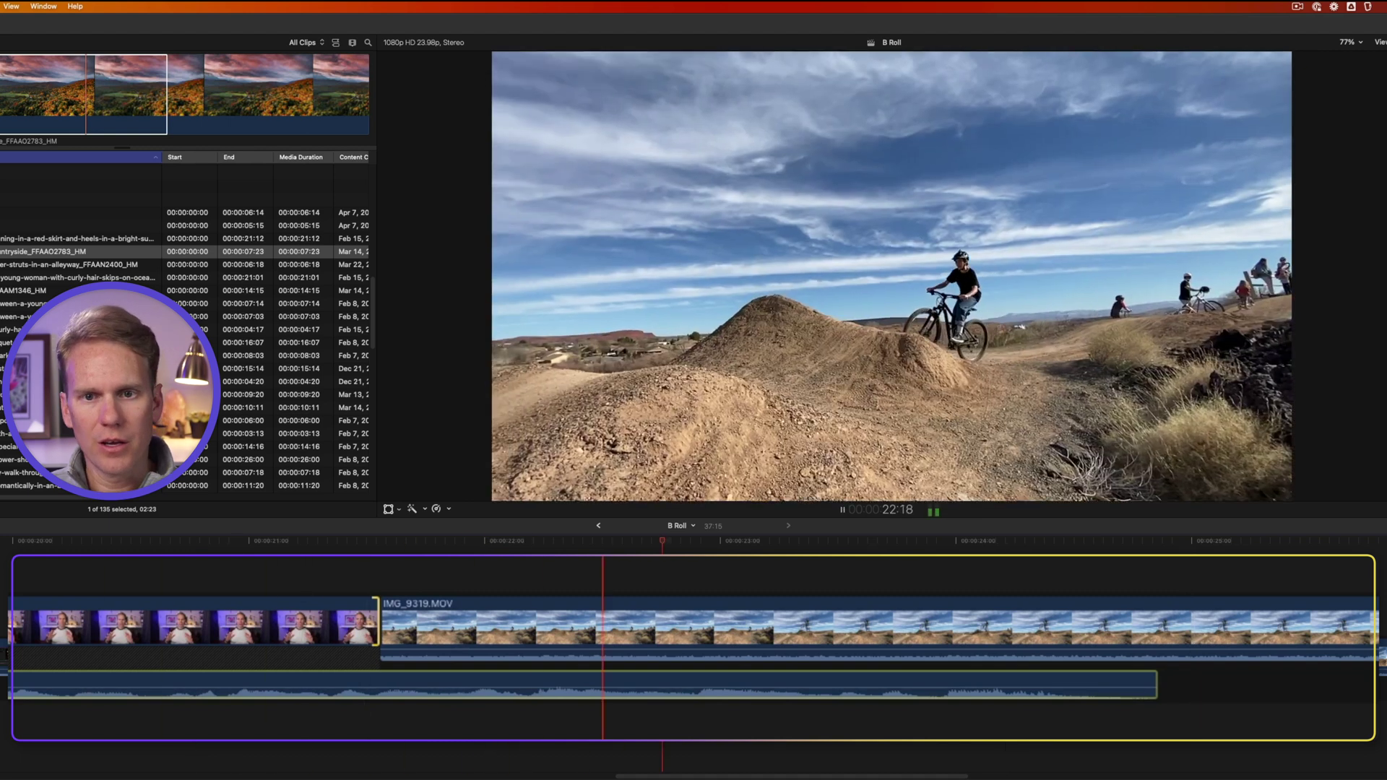
key(space)
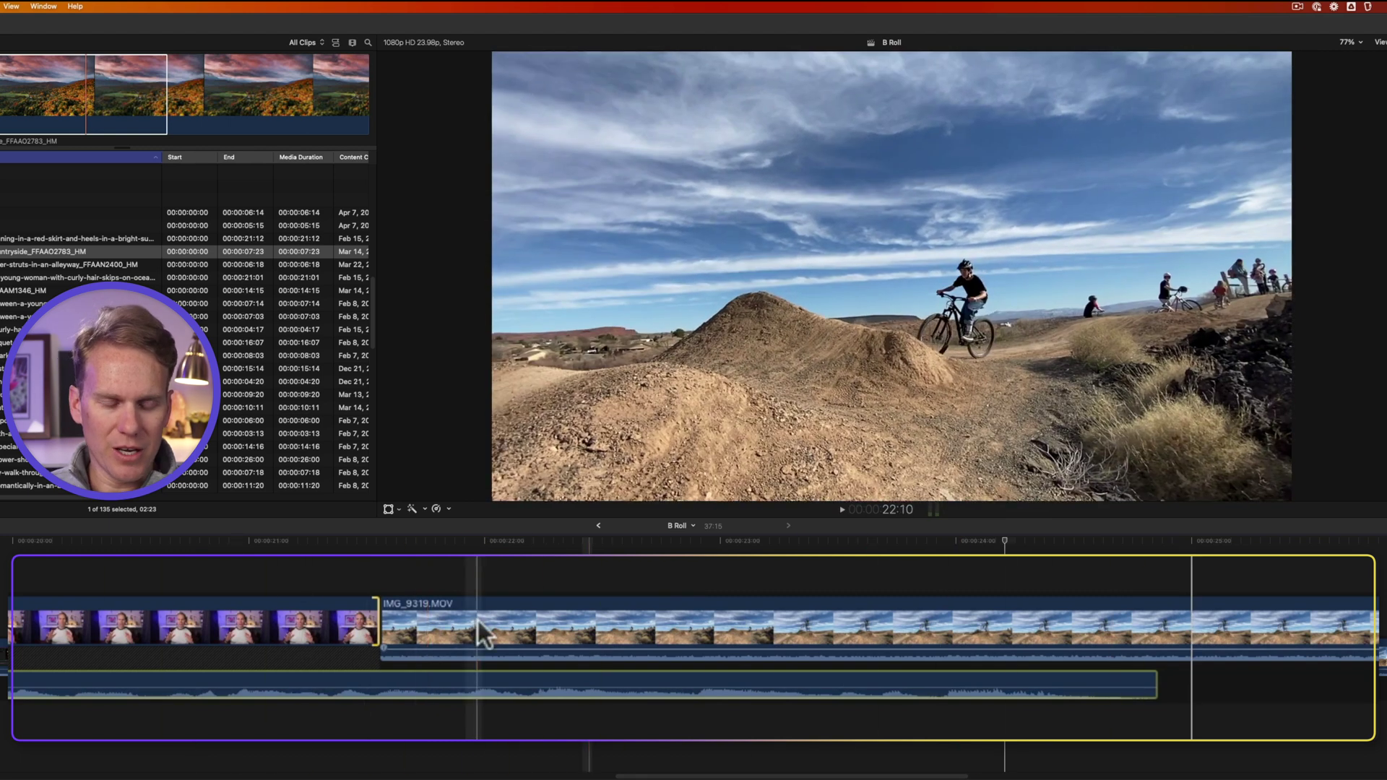
Expand the audio of IMG_9319.MOV, trim its audio start to where the C0003 audio ends, and play the result
click(482, 626)
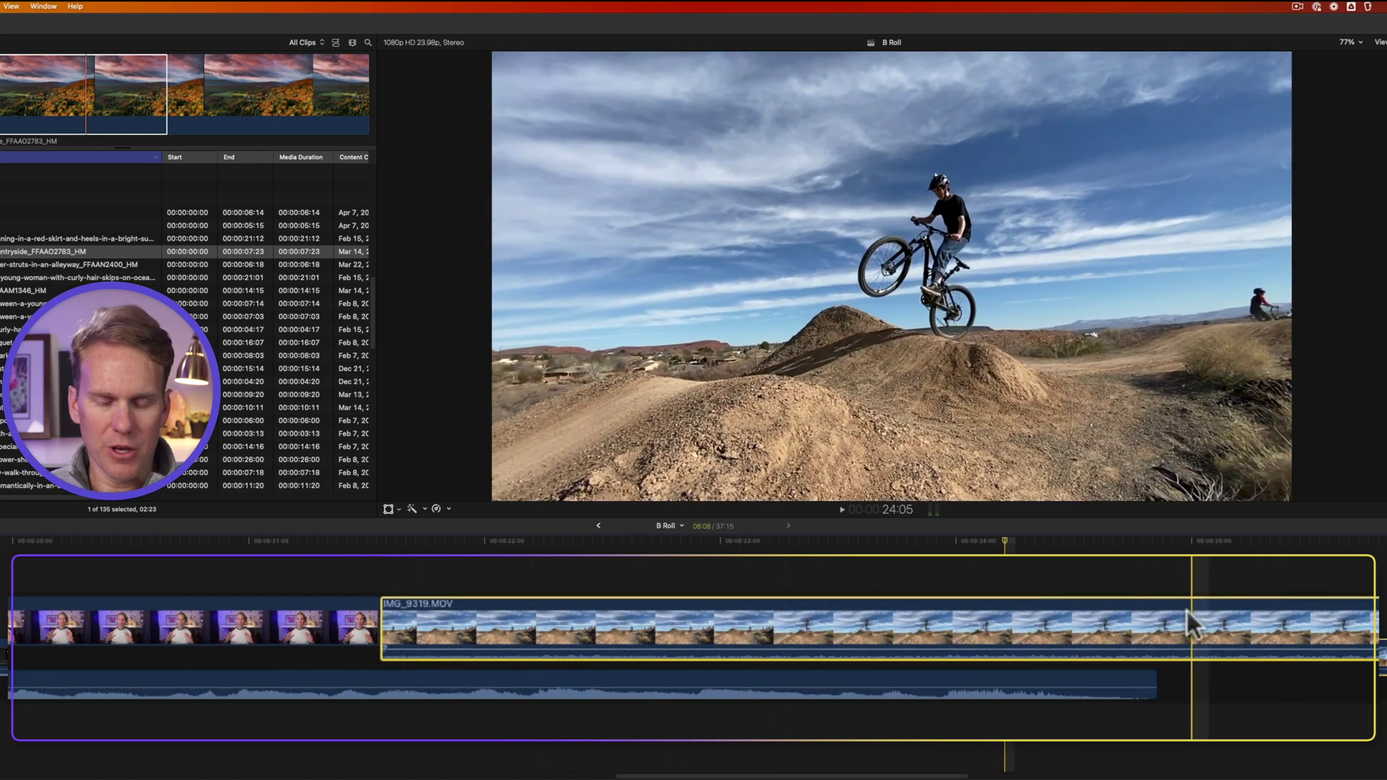
double_click(850, 654)
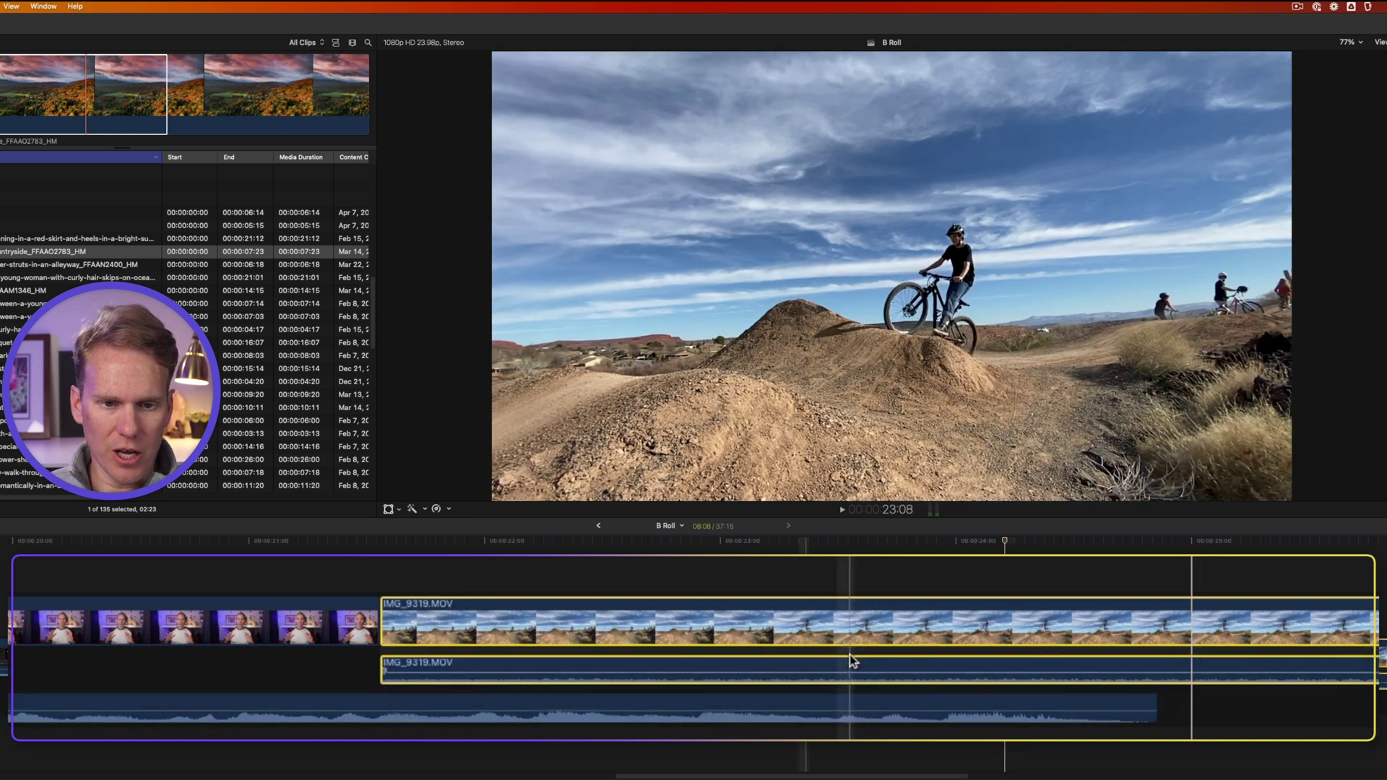
click(385, 662)
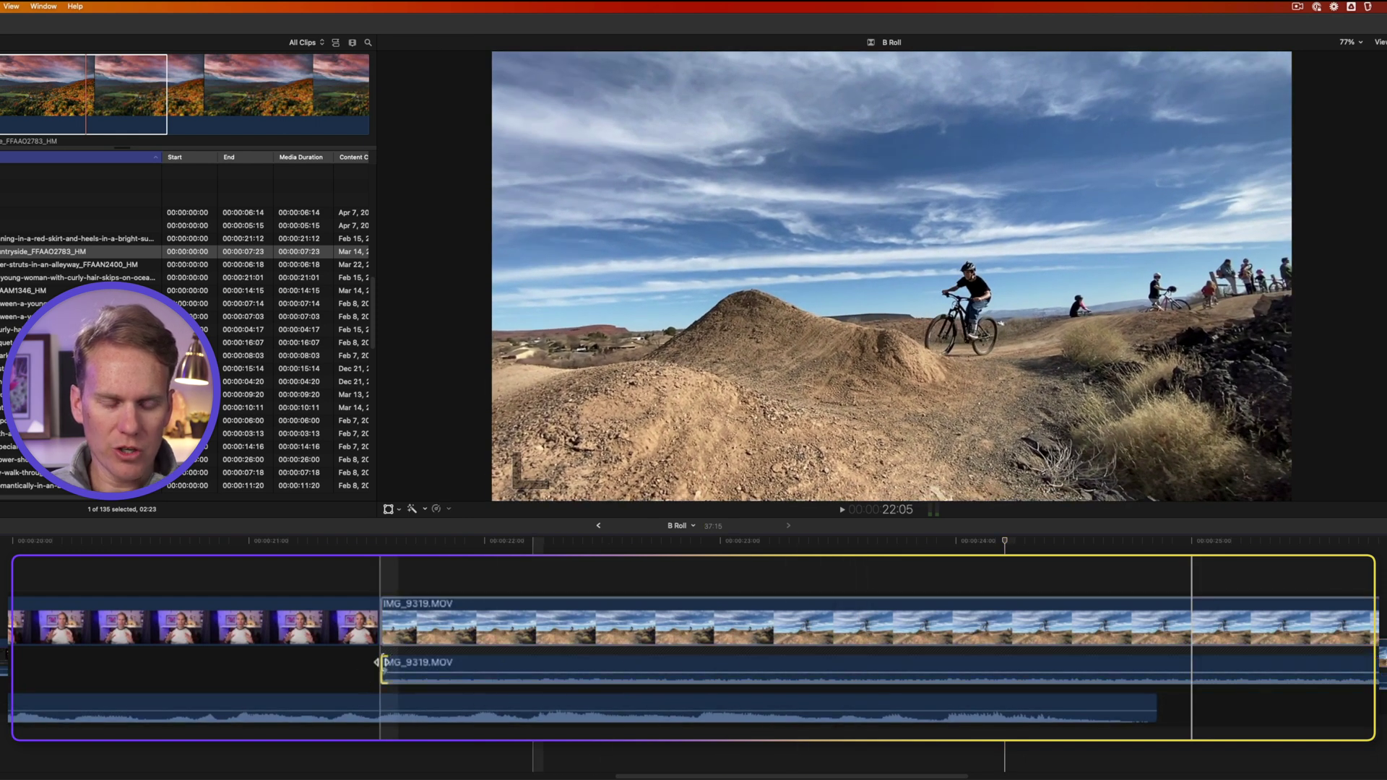
drag(385, 663, 1159, 662)
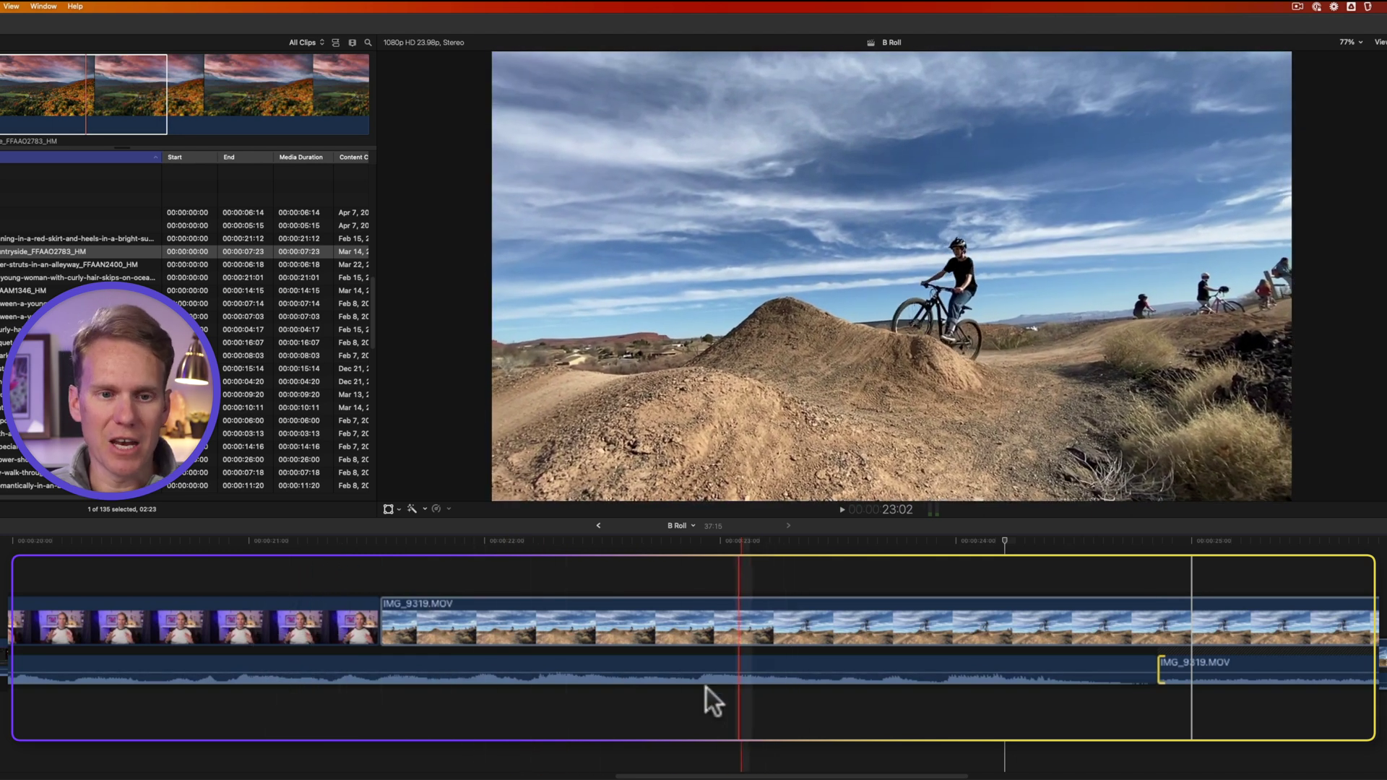
key(space)
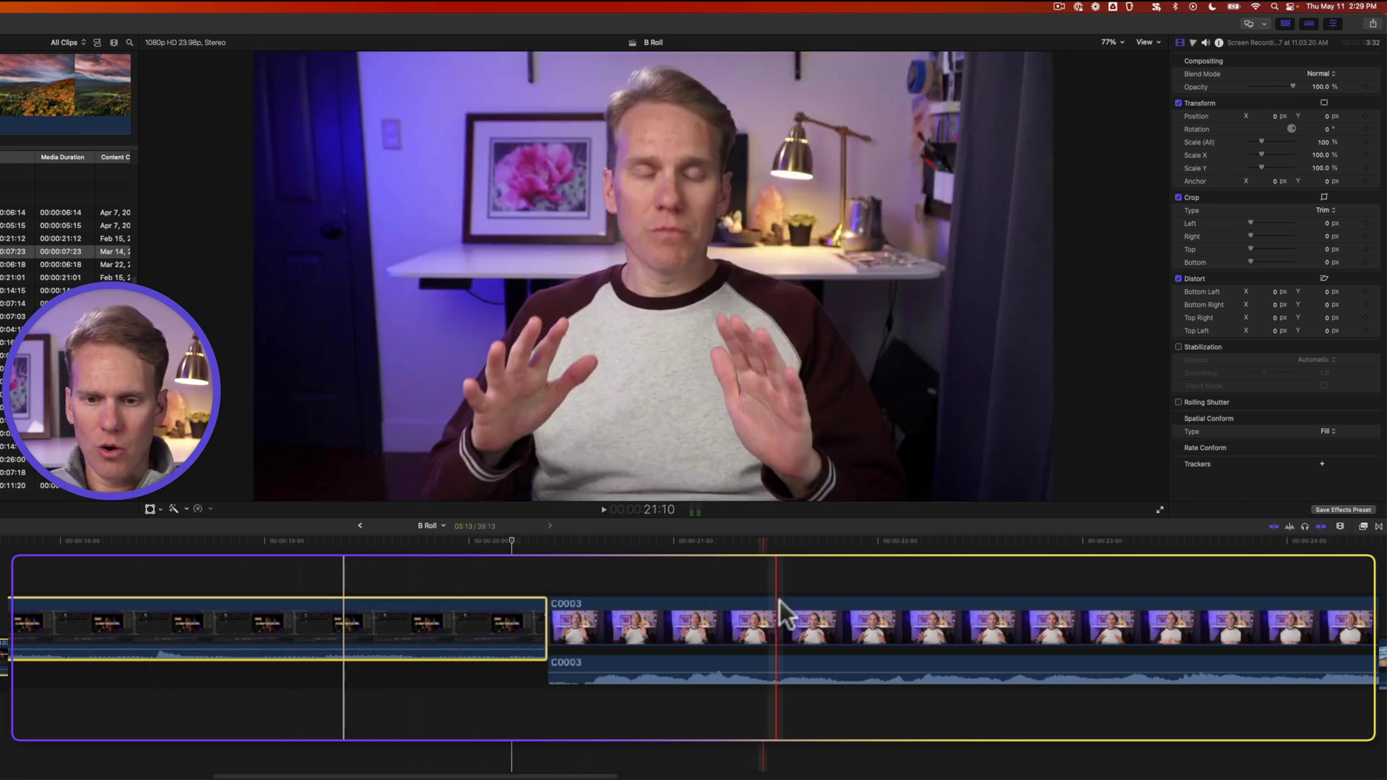
Trim only the video start of the expanded C0003 clip so its audio begins under the end of the preceding screen recording
click(782, 604)
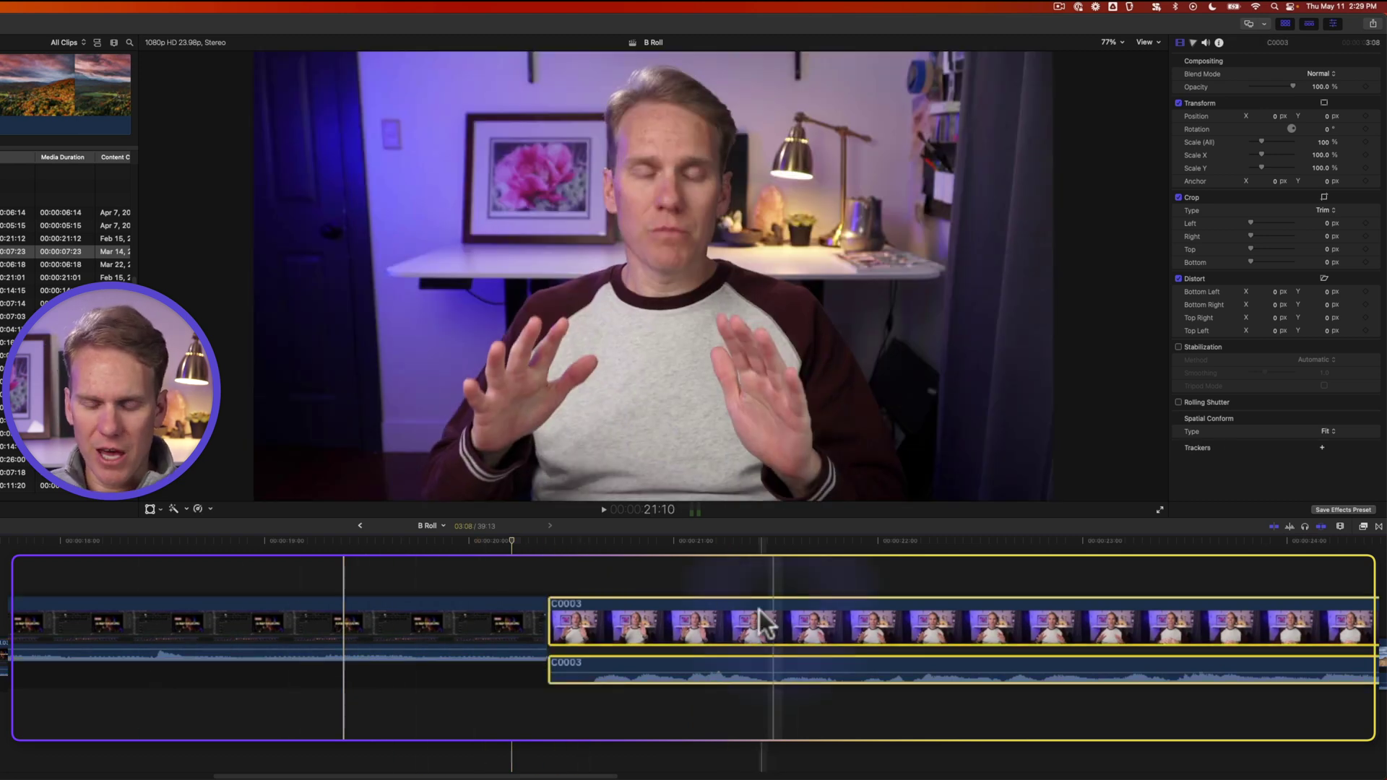
click(552, 618)
drag(553, 618, 1114, 618)
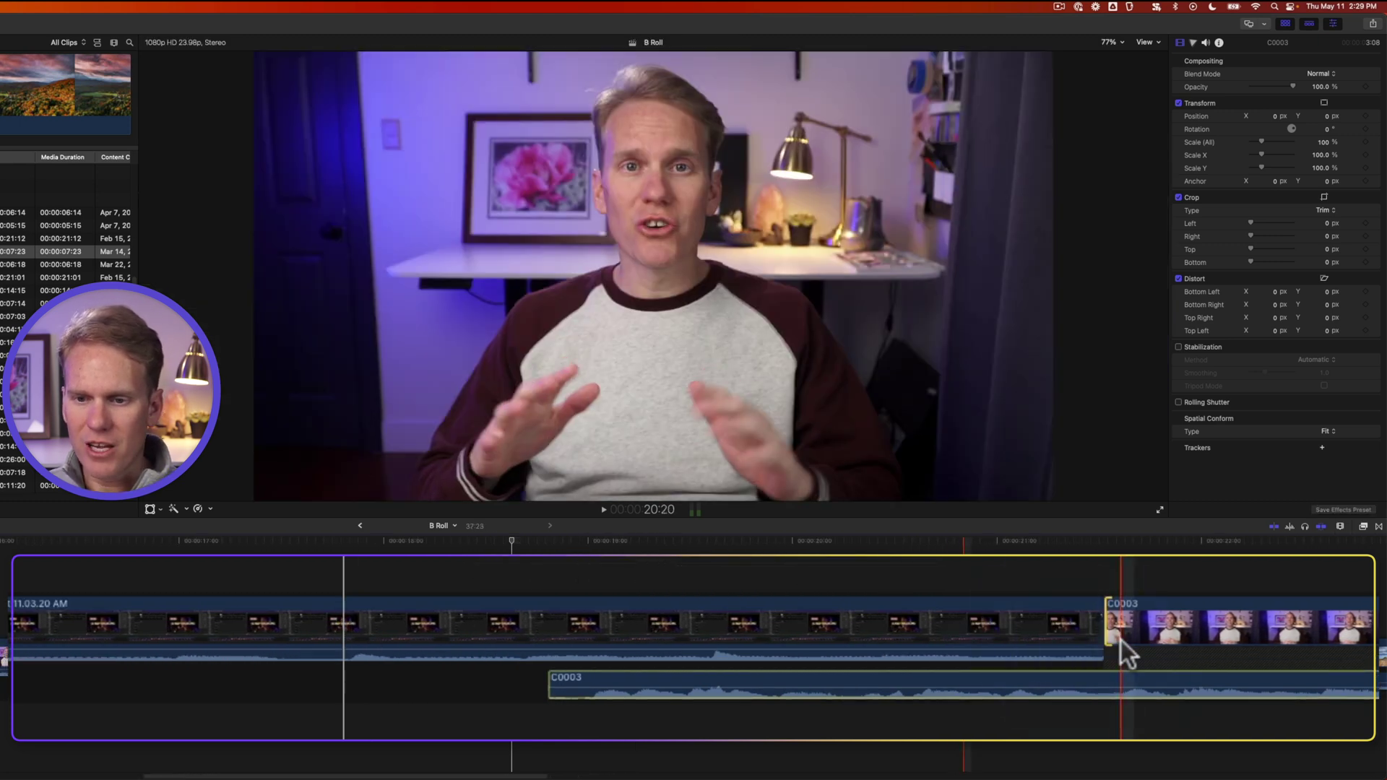
Expand the audio of the screen recording before C0003, trim its audio end back to about 18:15, and play the transition
click(976, 640)
key(ctrl+shift+s)
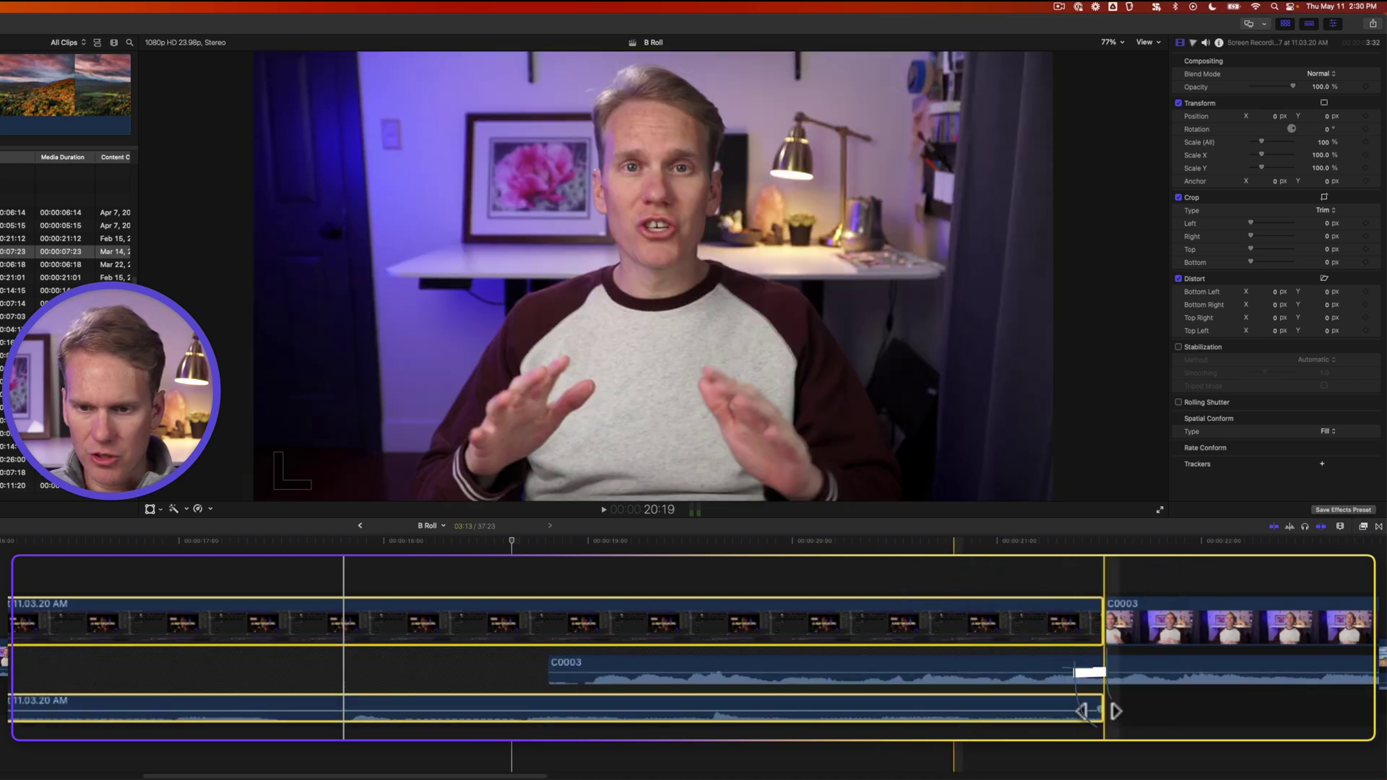
drag(1099, 714, 354, 707)
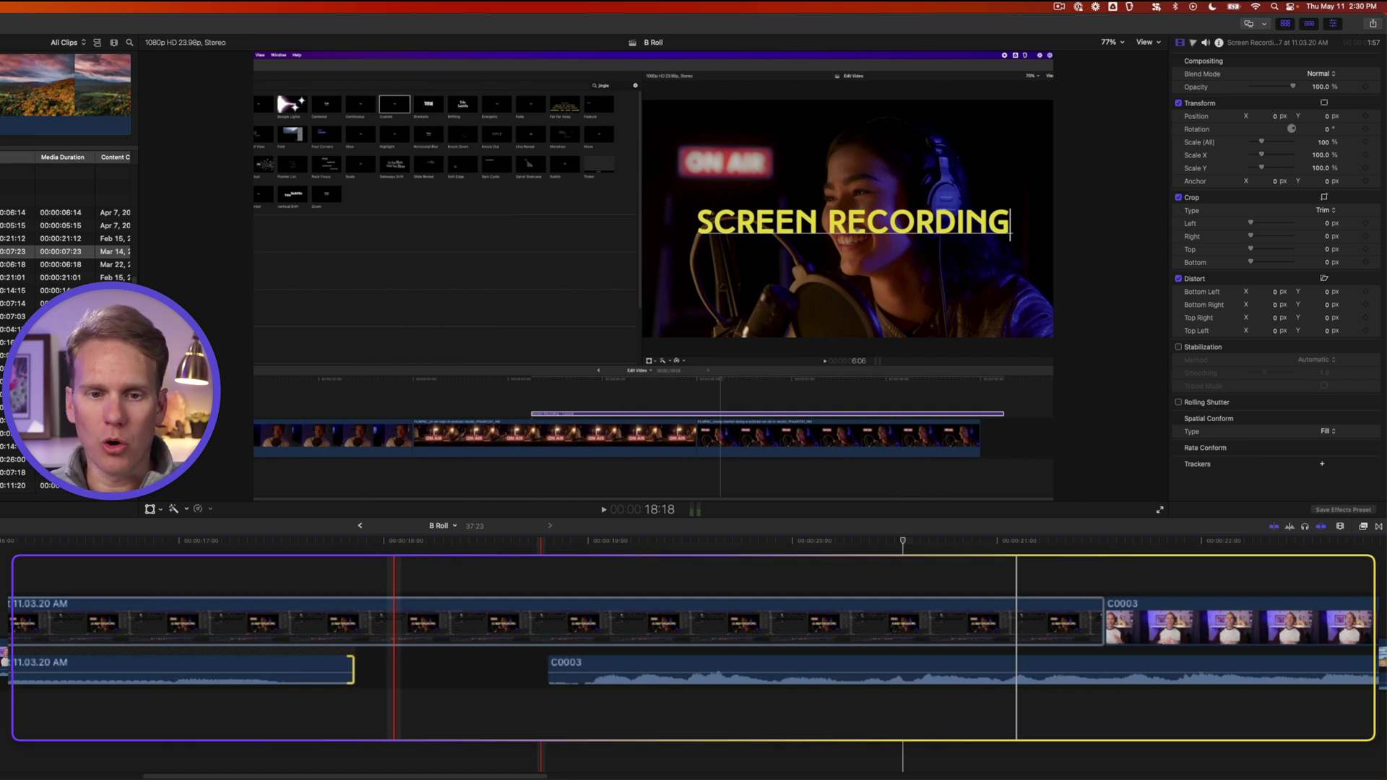
key(space)
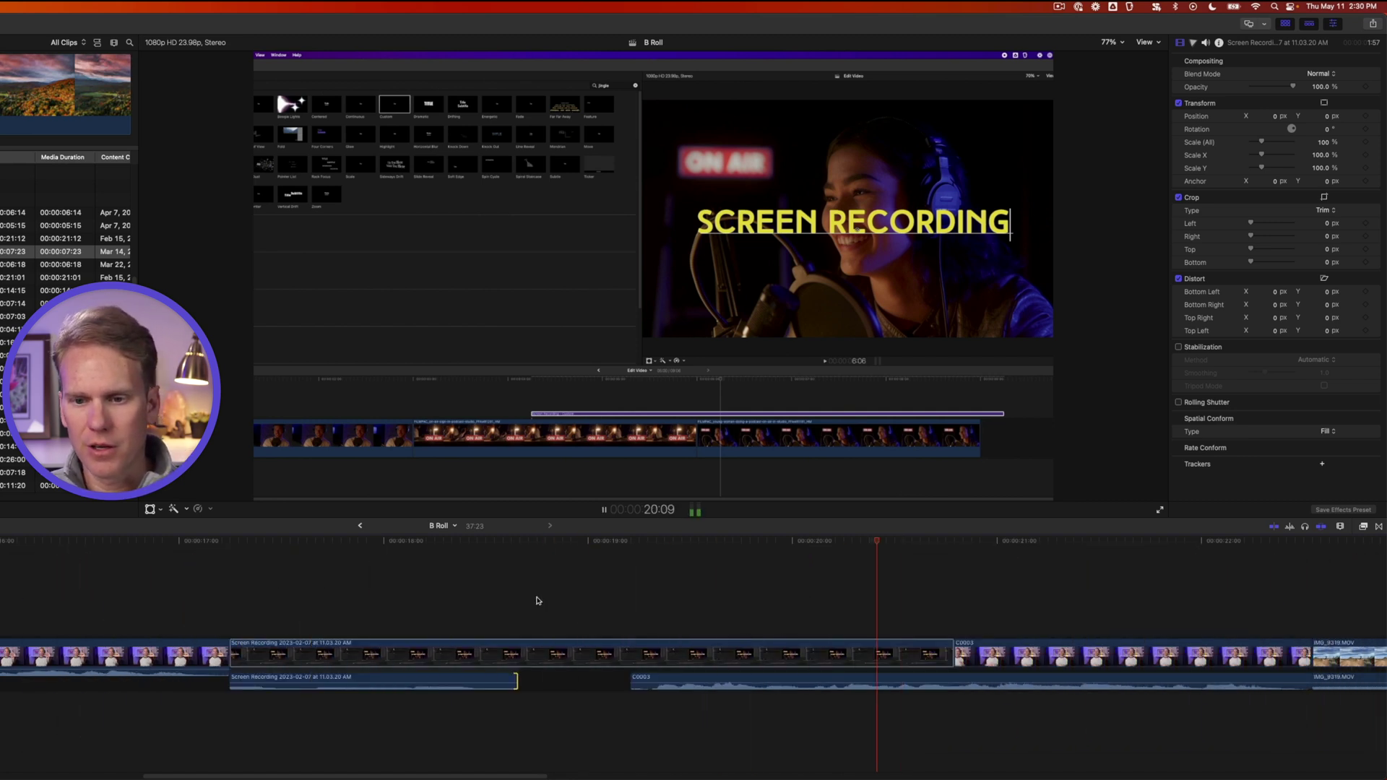
key(space)
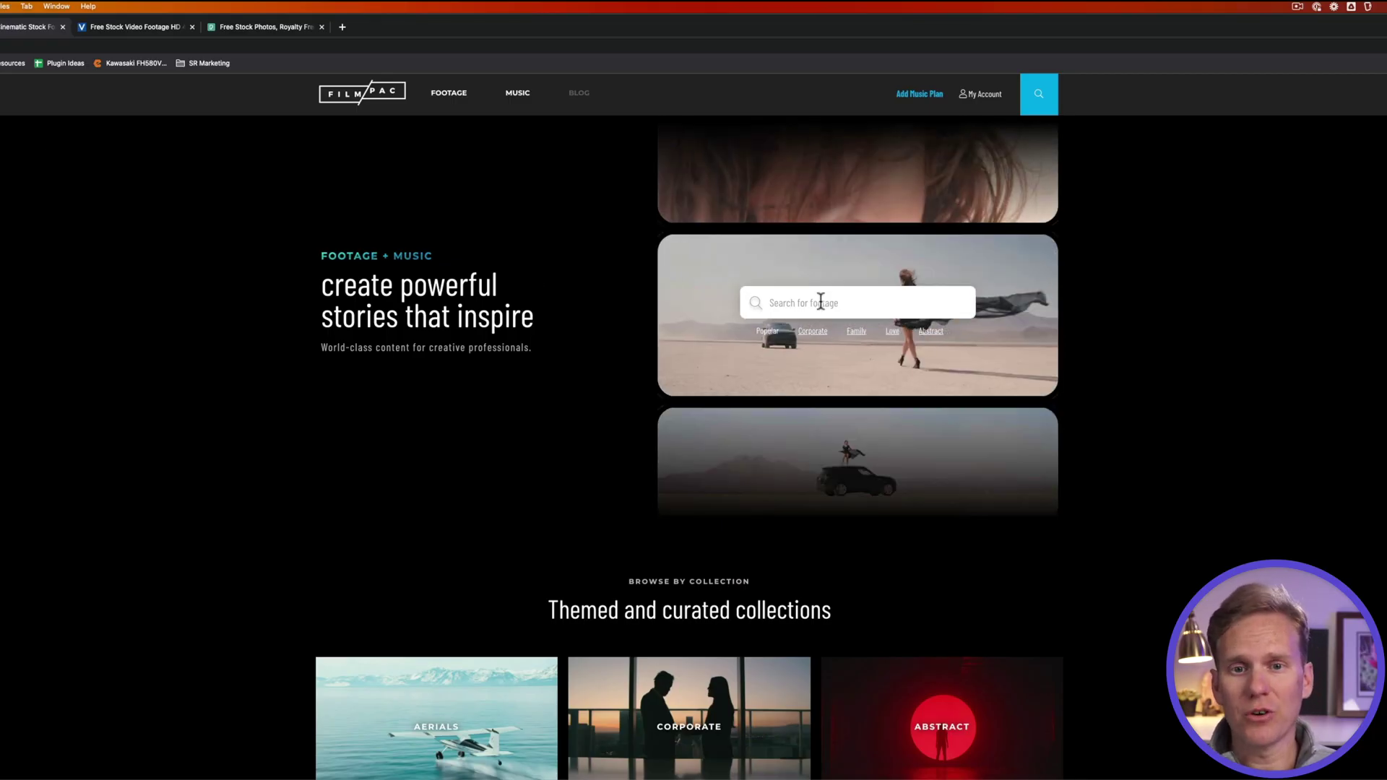
In Chrome, search FILMPAC for podcast footage and open the clip Two Female Radio Hosts Having a Conversation on Air During the Daytime
click(813, 308)
text(podcast)
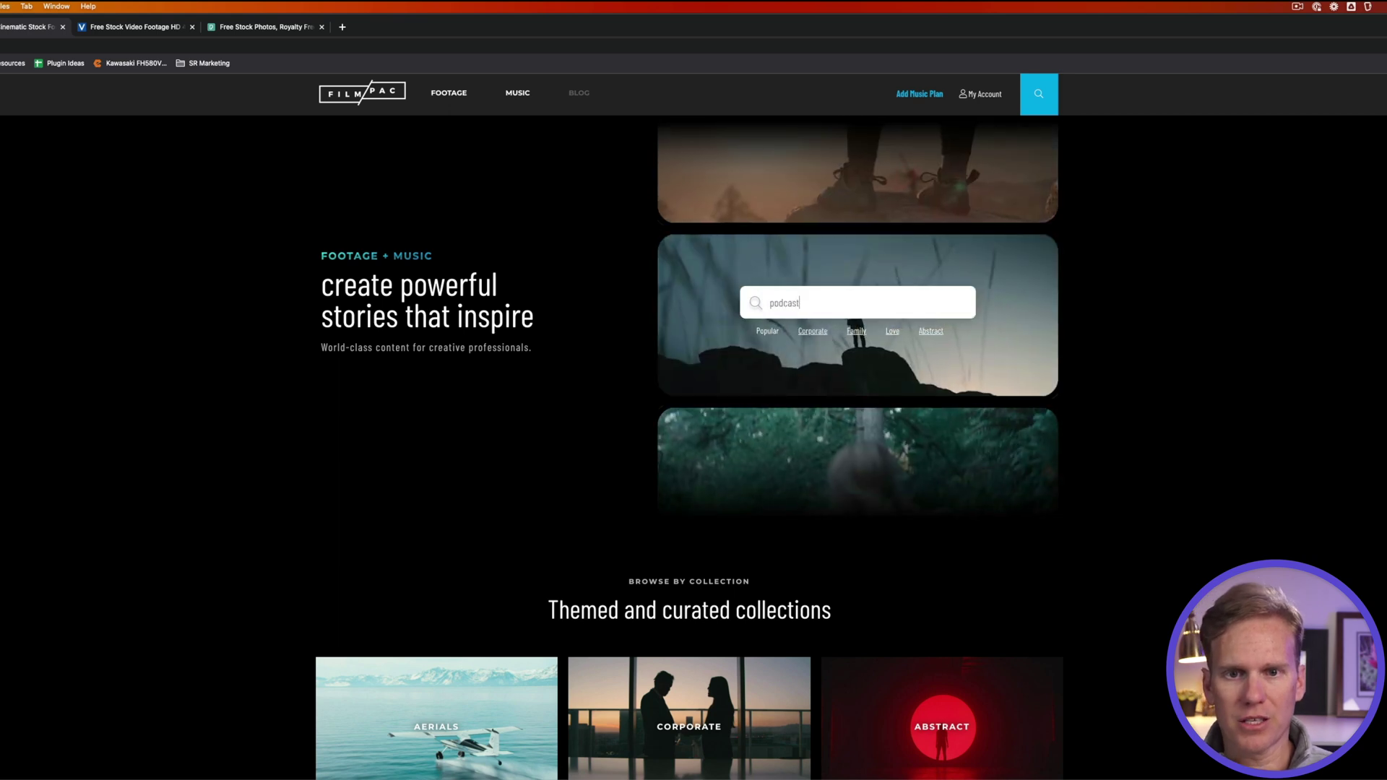
key(Return)
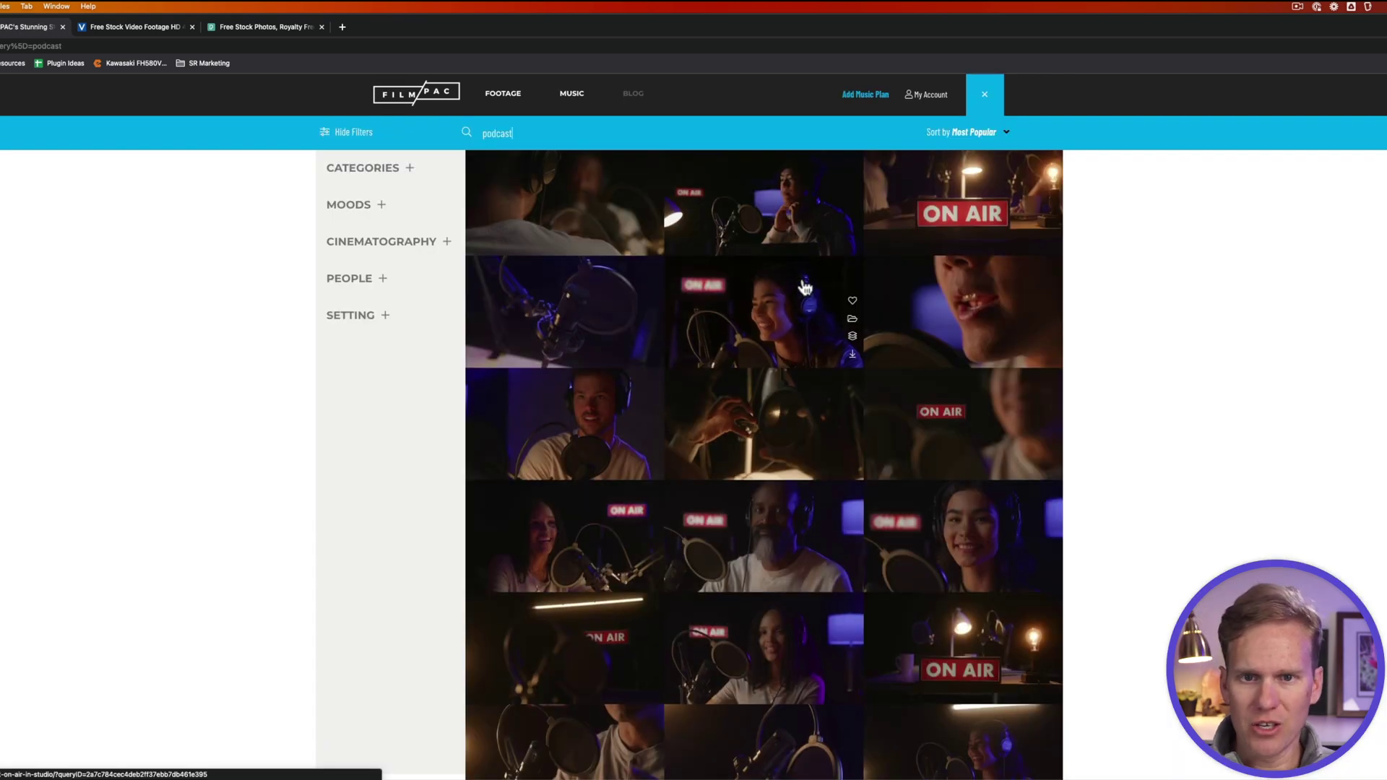
scroll(804, 285, down, 10)
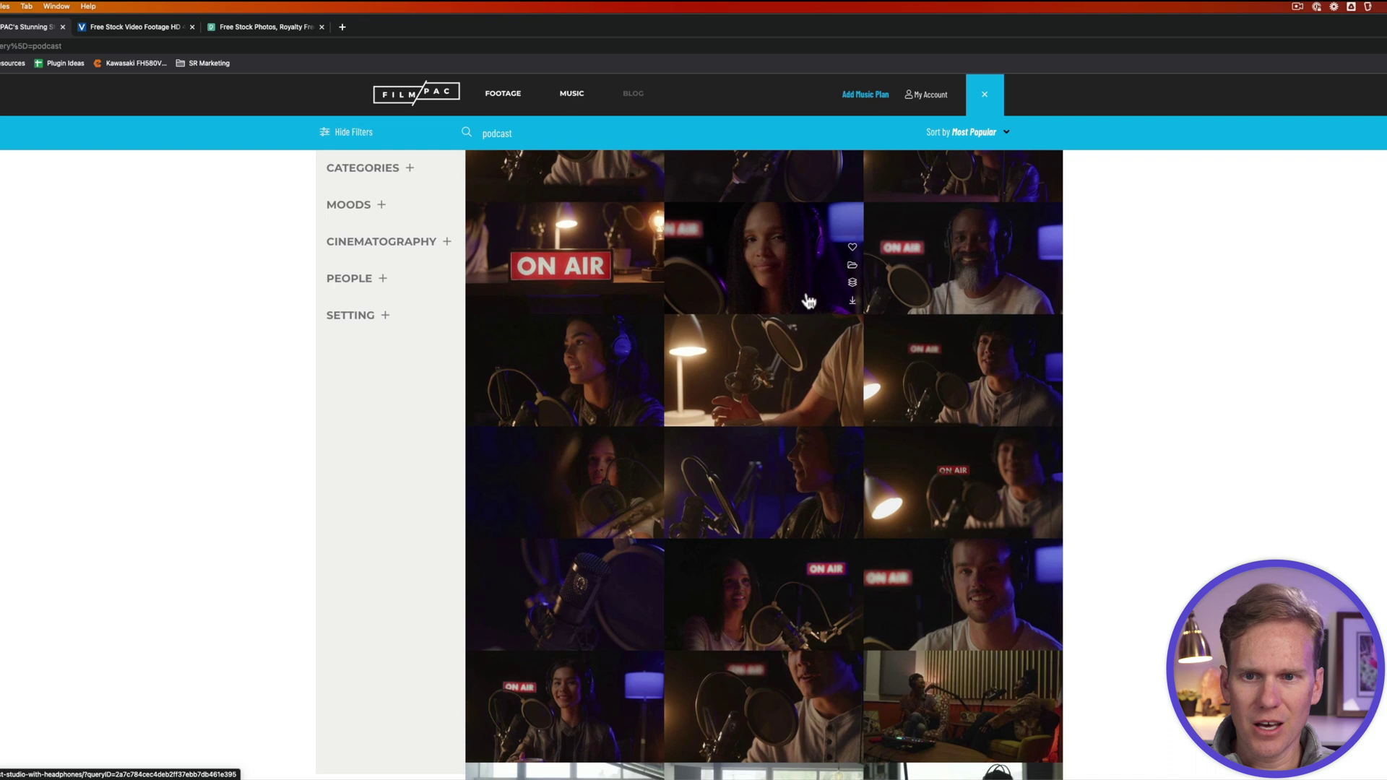
scroll(808, 301, down, 5)
scroll(814, 340, down, 2)
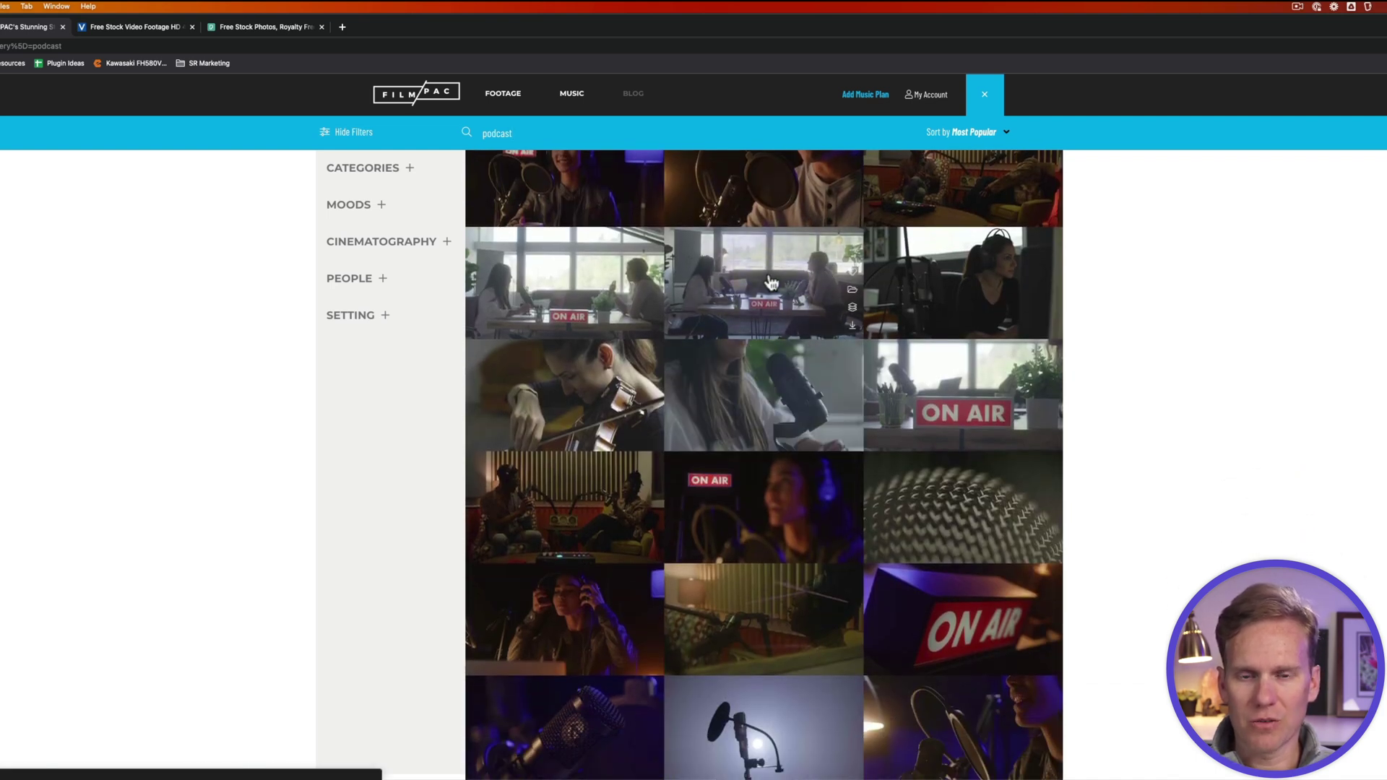
click(770, 281)
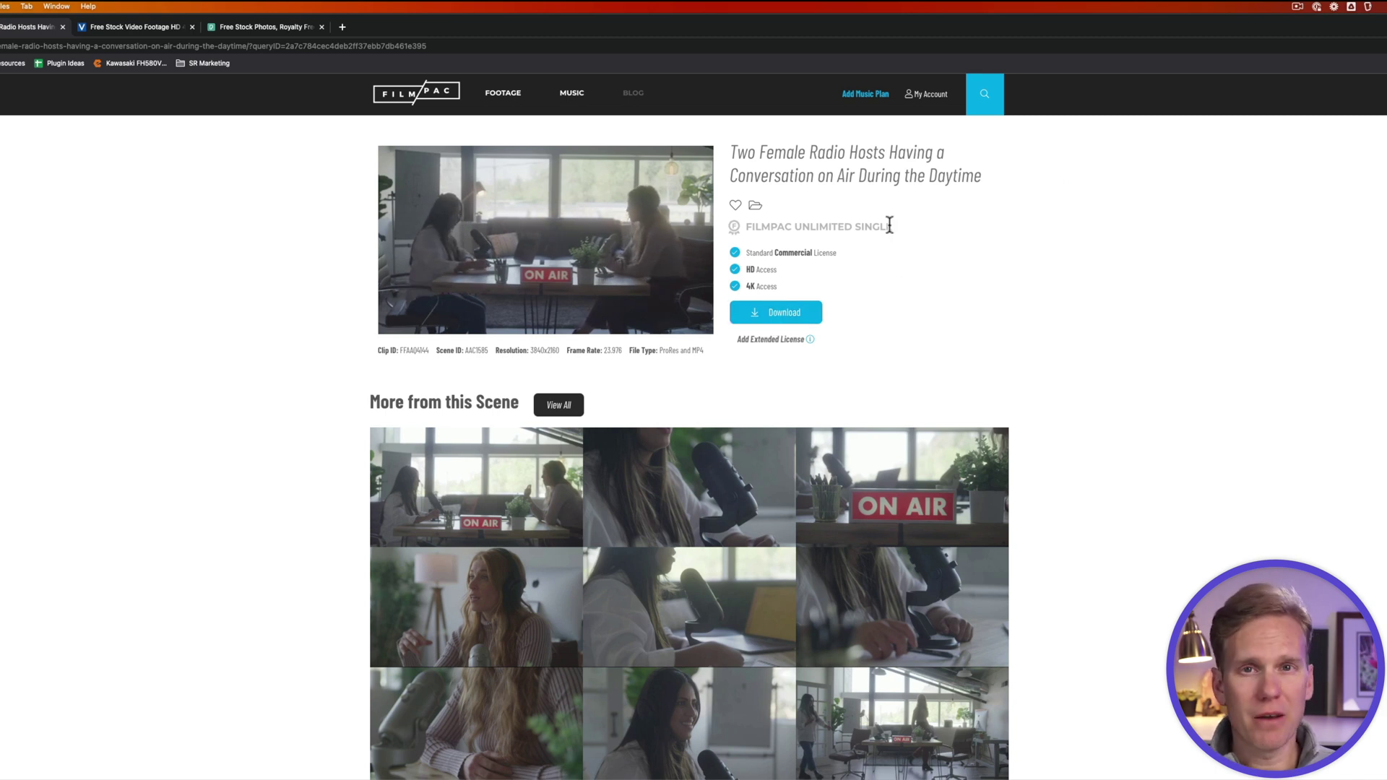
Search Videvo for dancing stock videos
click(132, 32)
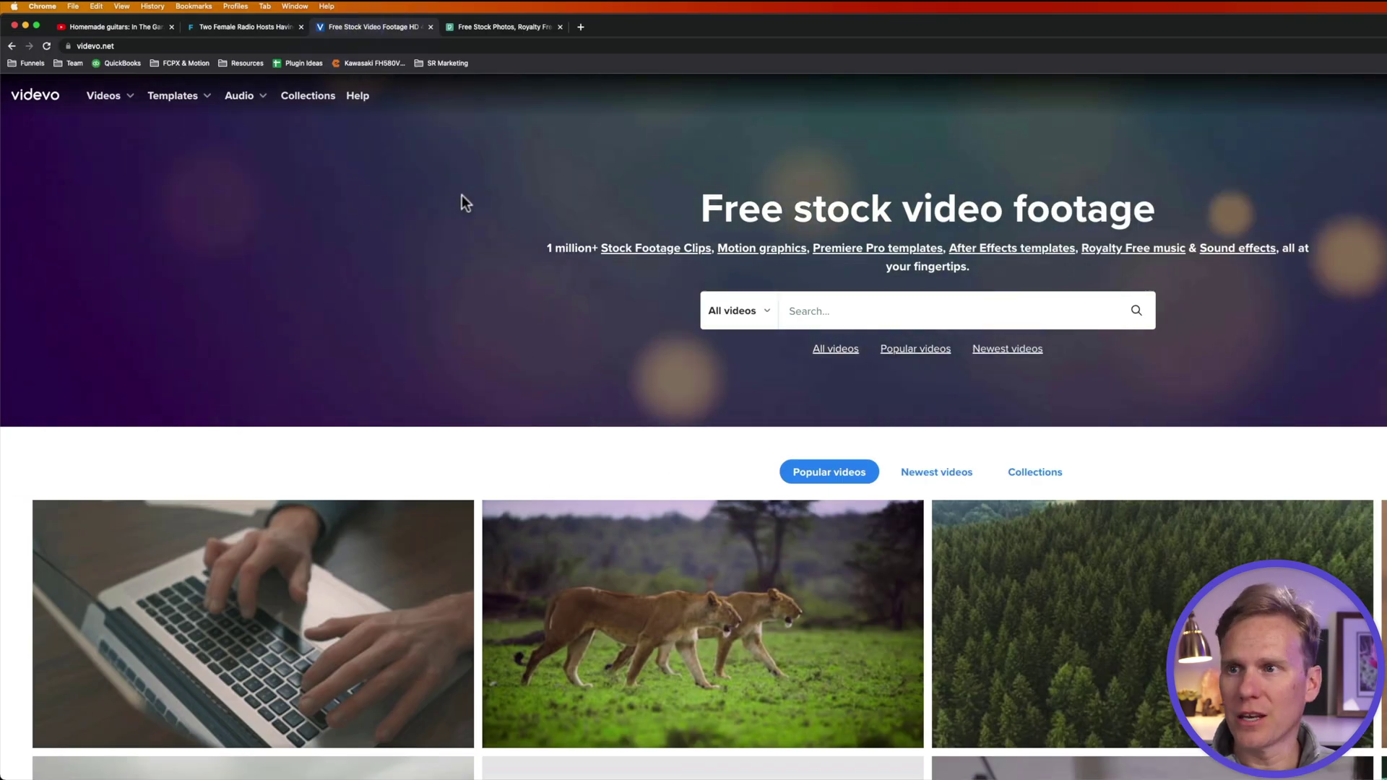
click(829, 310)
text(dancing)
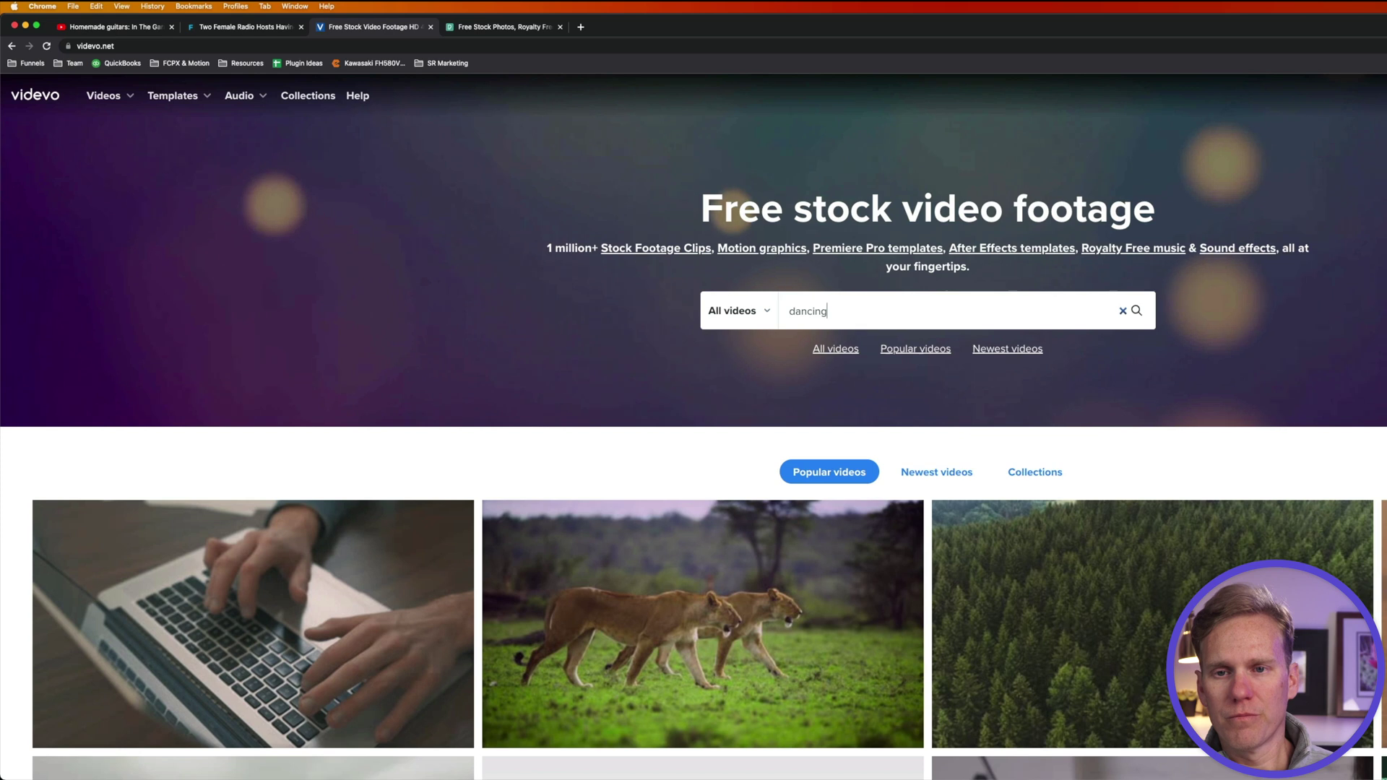
key(Return)
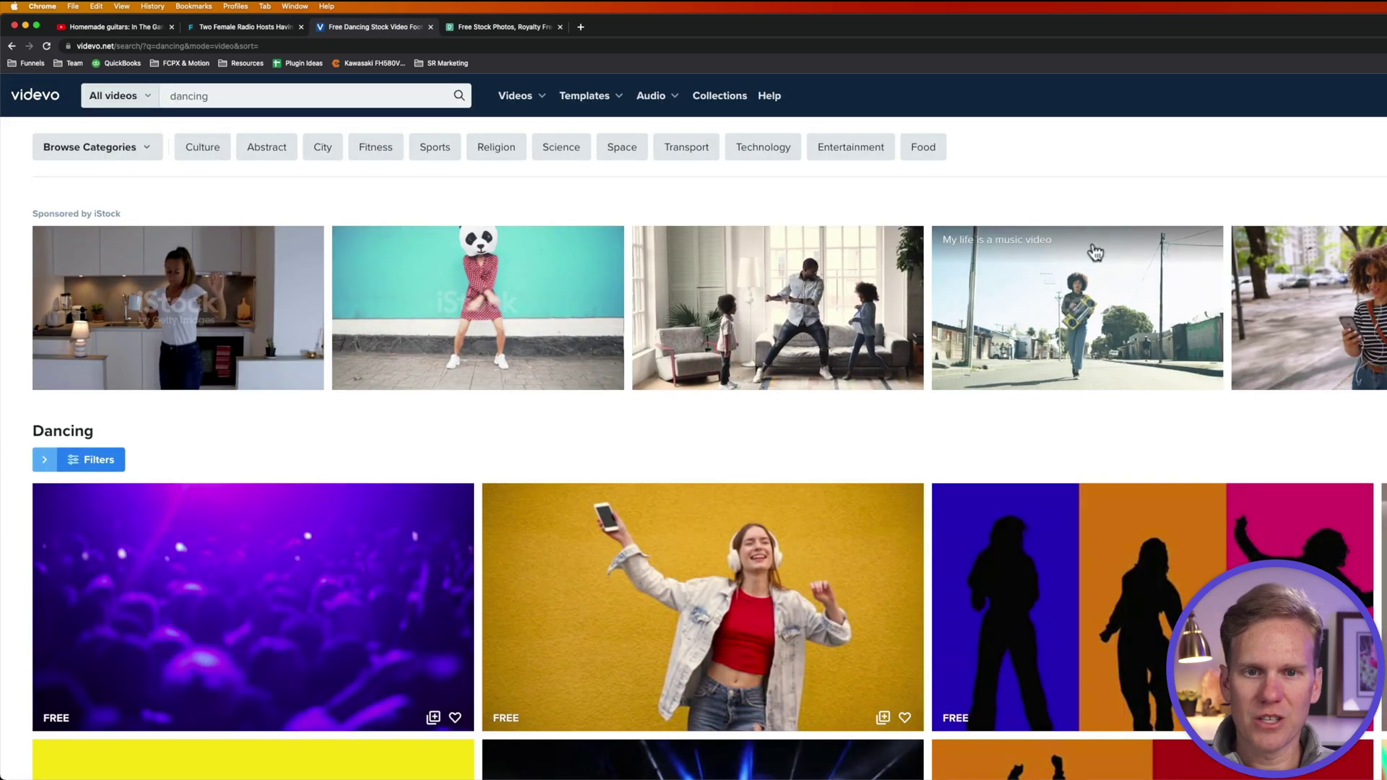
Open the free Crowd Jumps at a Concert clip from the dancing results and start its free download
scroll(578, 397, down, 3)
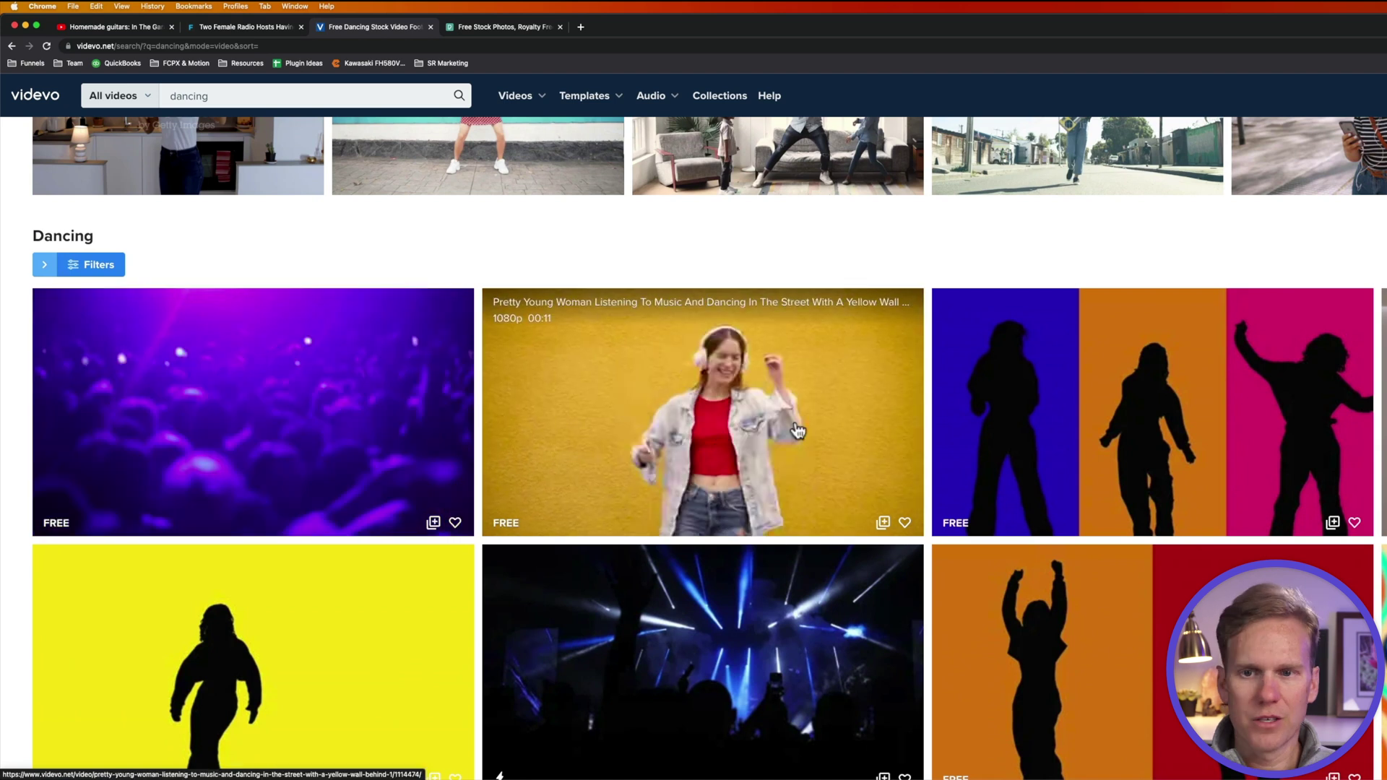
scroll(1046, 406, down, 2)
mouse_move(316, 370)
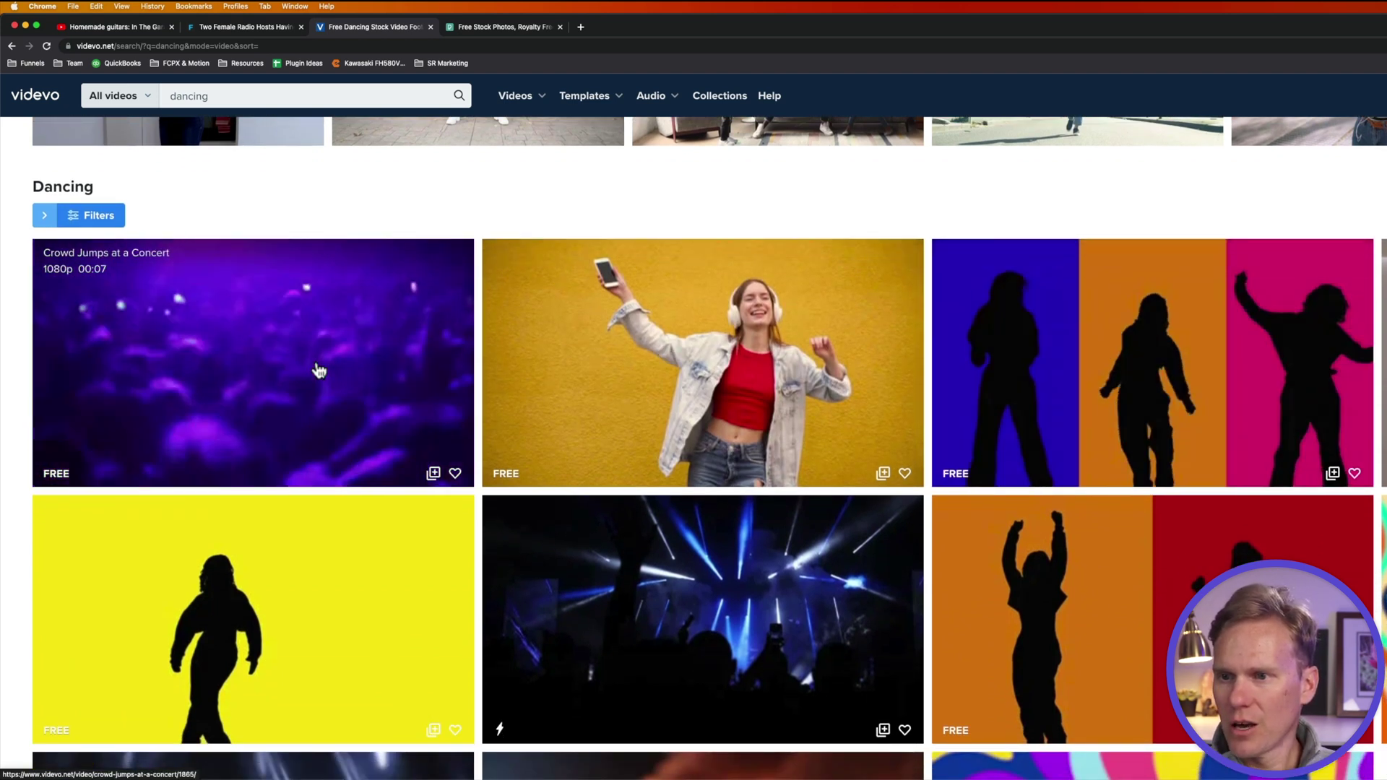
click(318, 371)
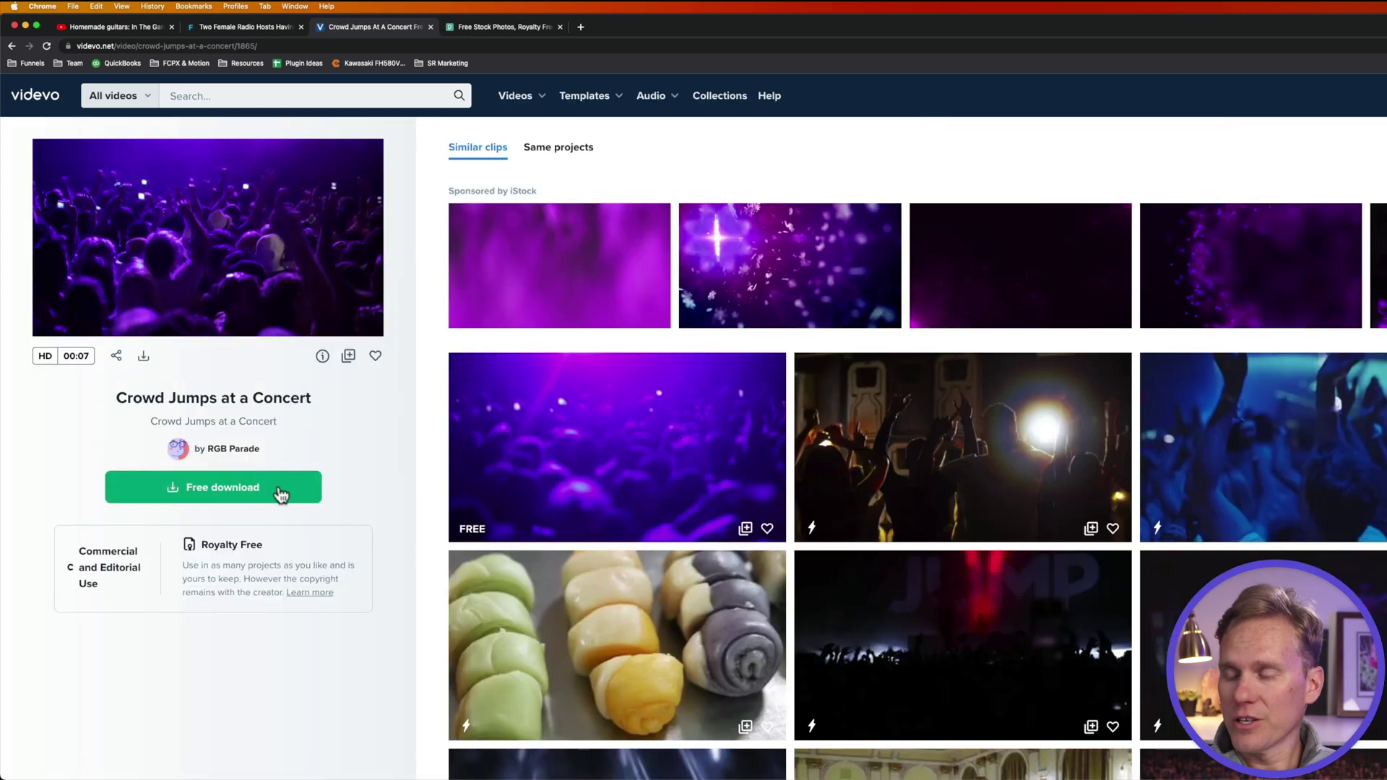
click(288, 486)
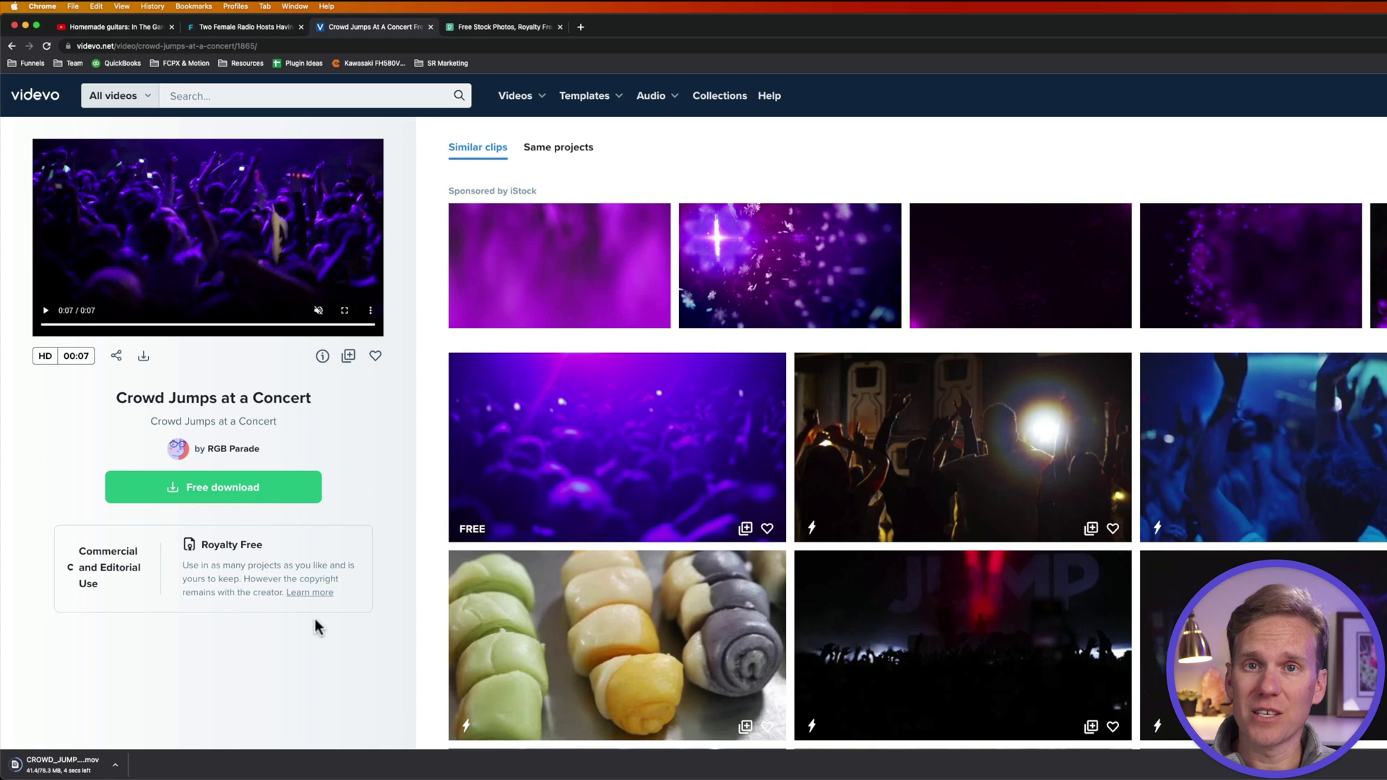
Find the Man Hiking In The Woods clip by searching Pexels videos for hiking, and download it
click(529, 28)
click(792, 237)
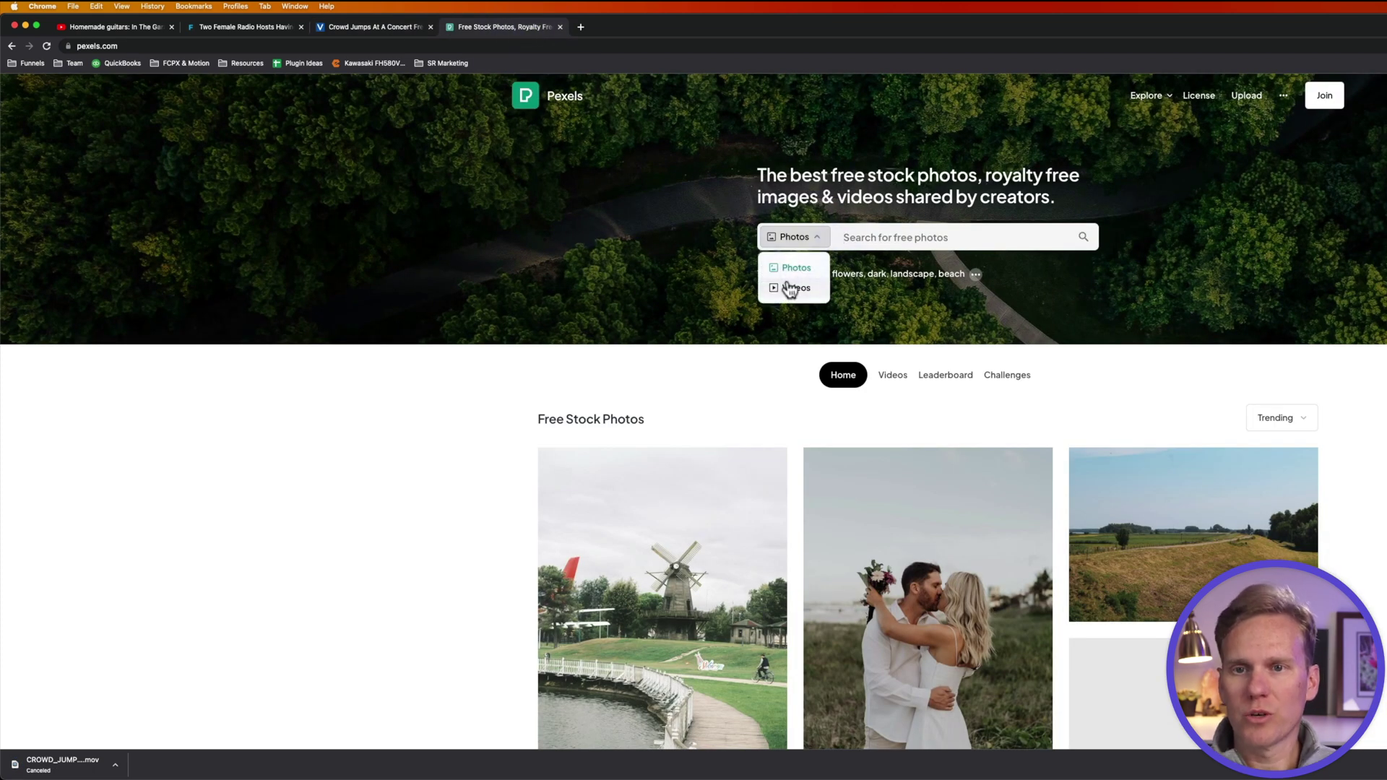
click(869, 236)
text(hiking)
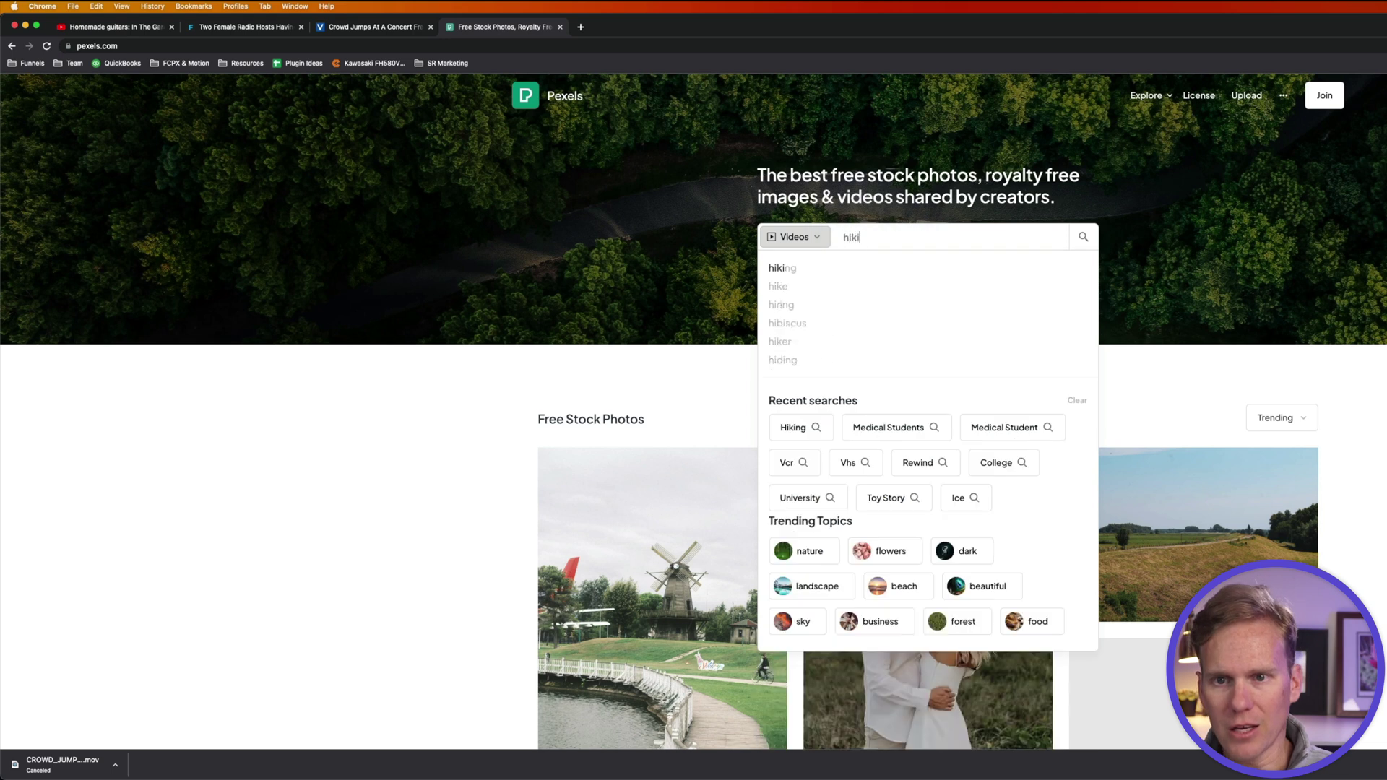
key(Return)
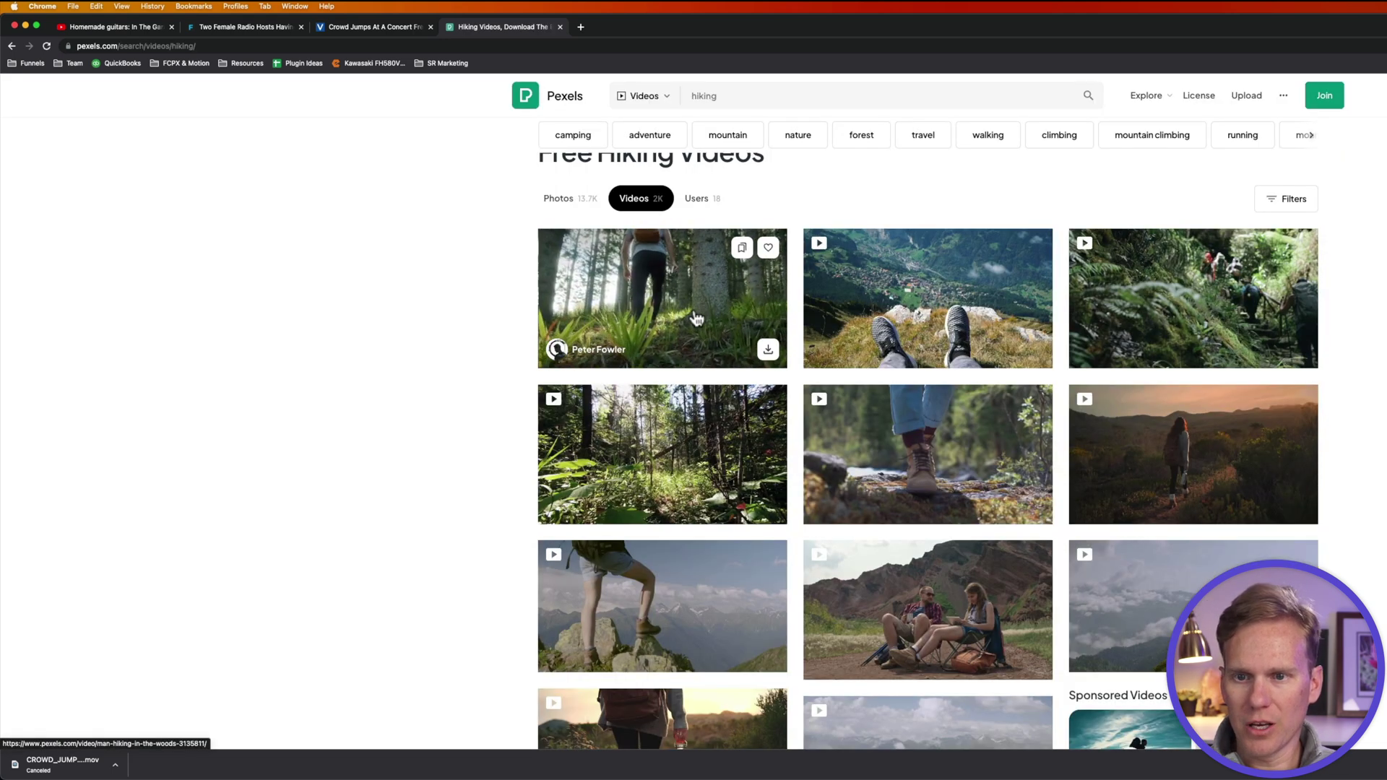
click(695, 317)
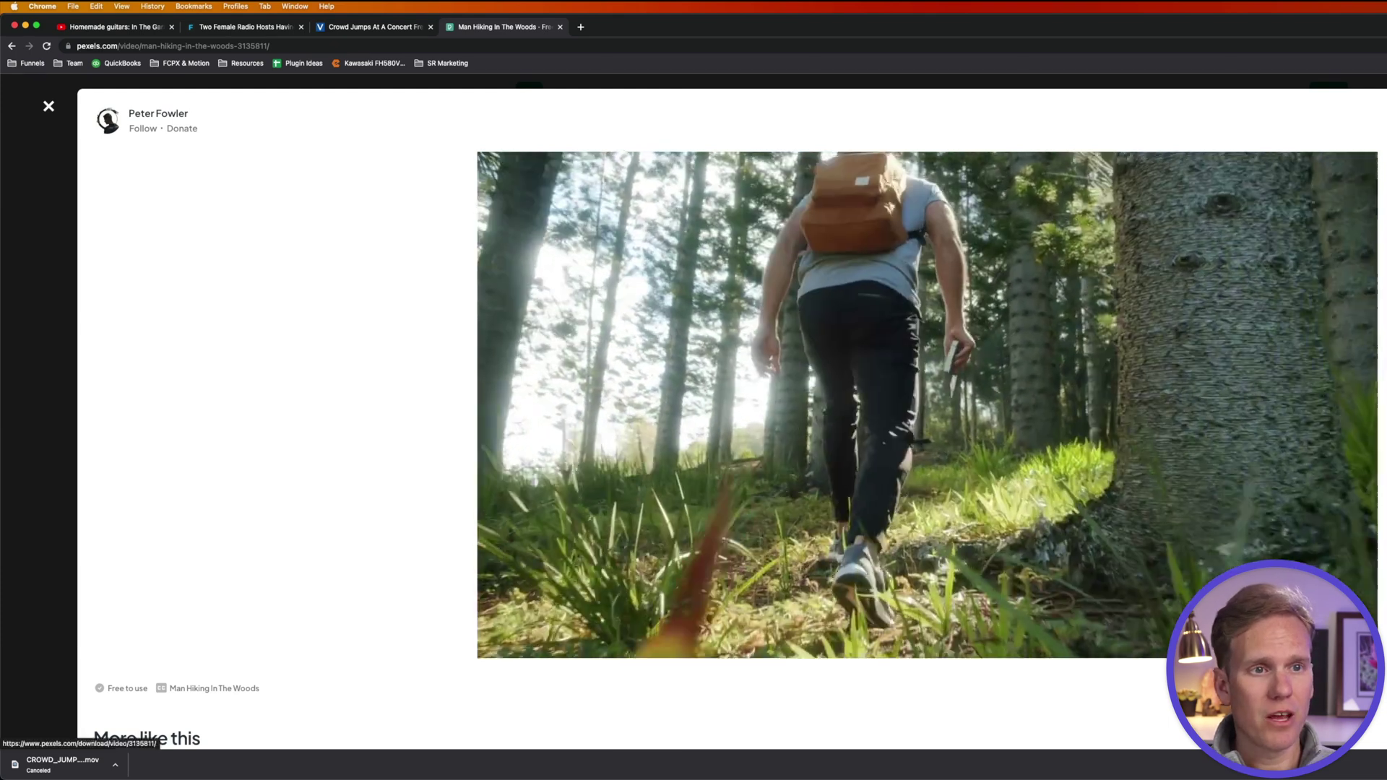
click(1383, 121)
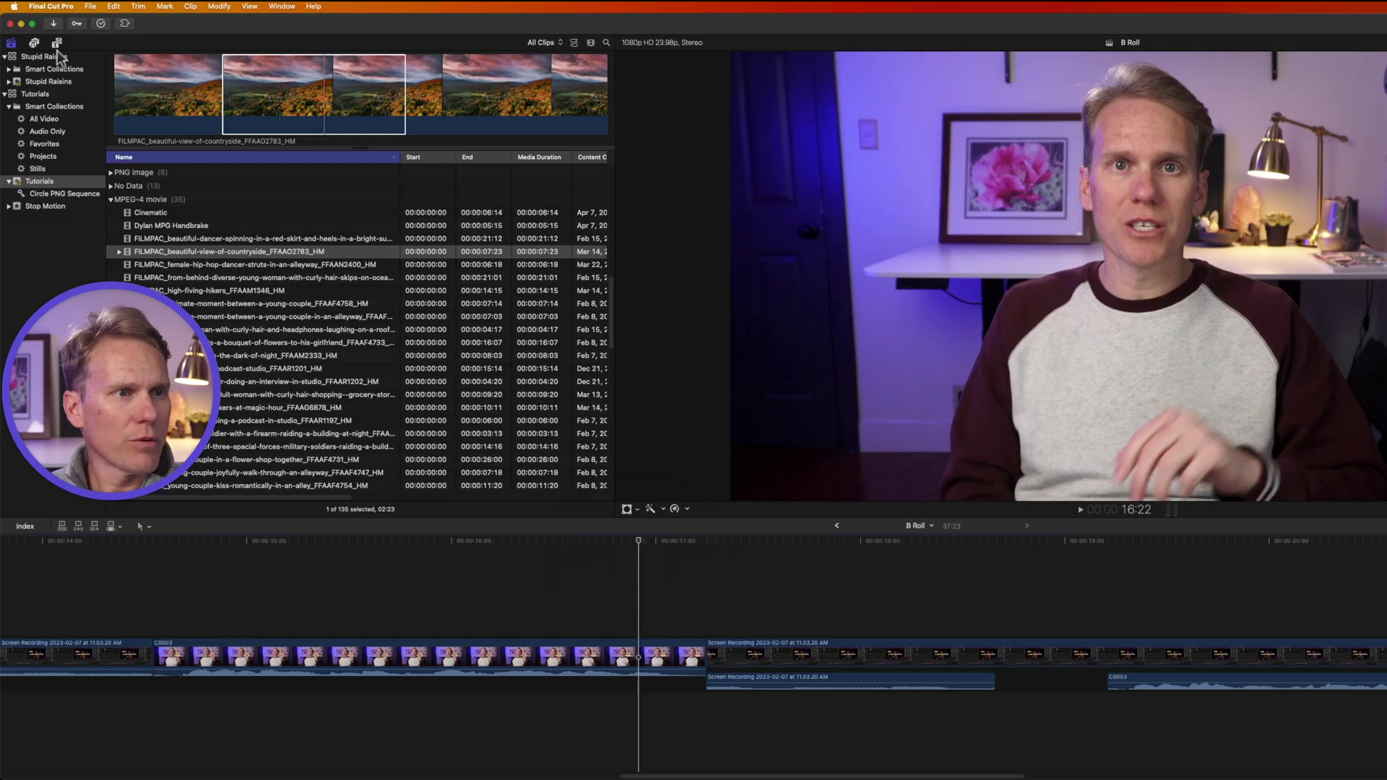
In Final Cut Pro, connect the YouTube title above C0003 at about 16:00 and place it in the lower-left area of the frame
click(57, 44)
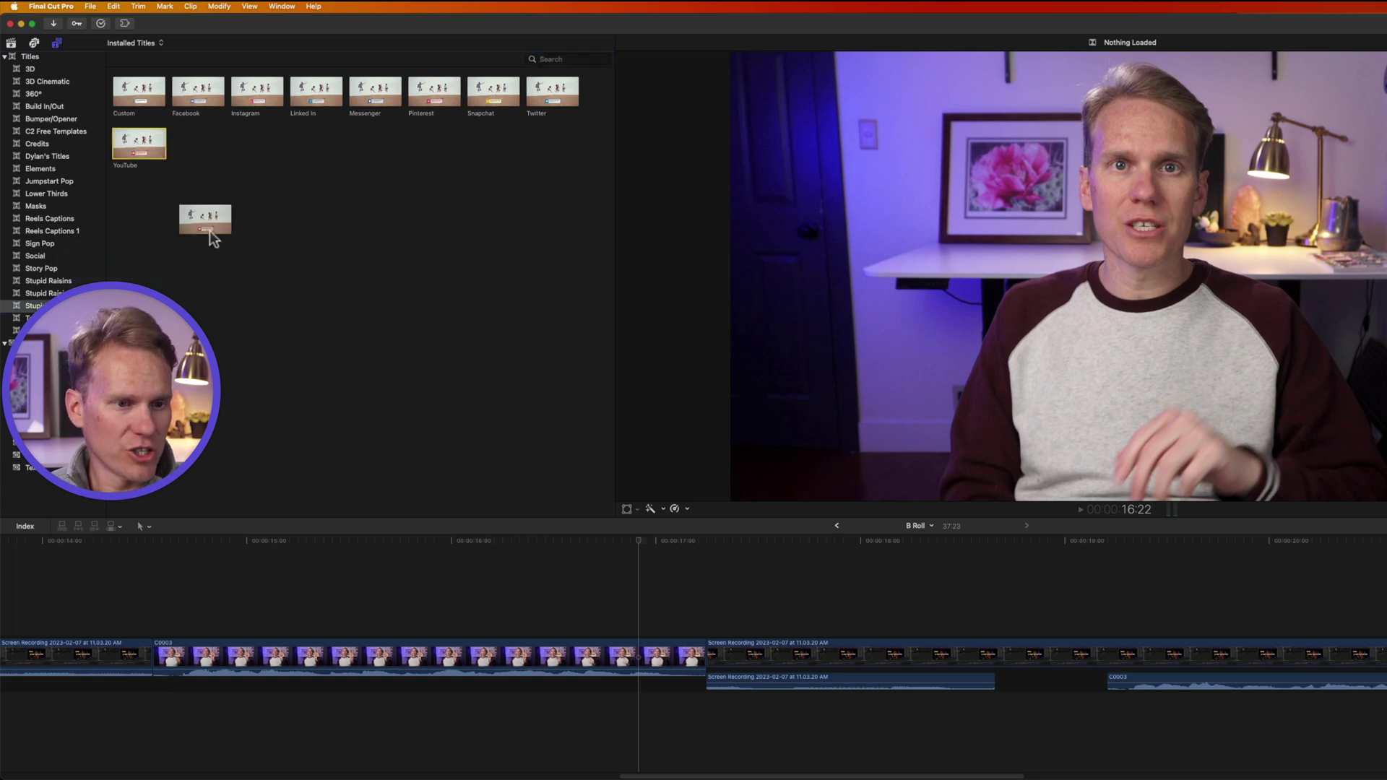
drag(412, 523, 464, 594)
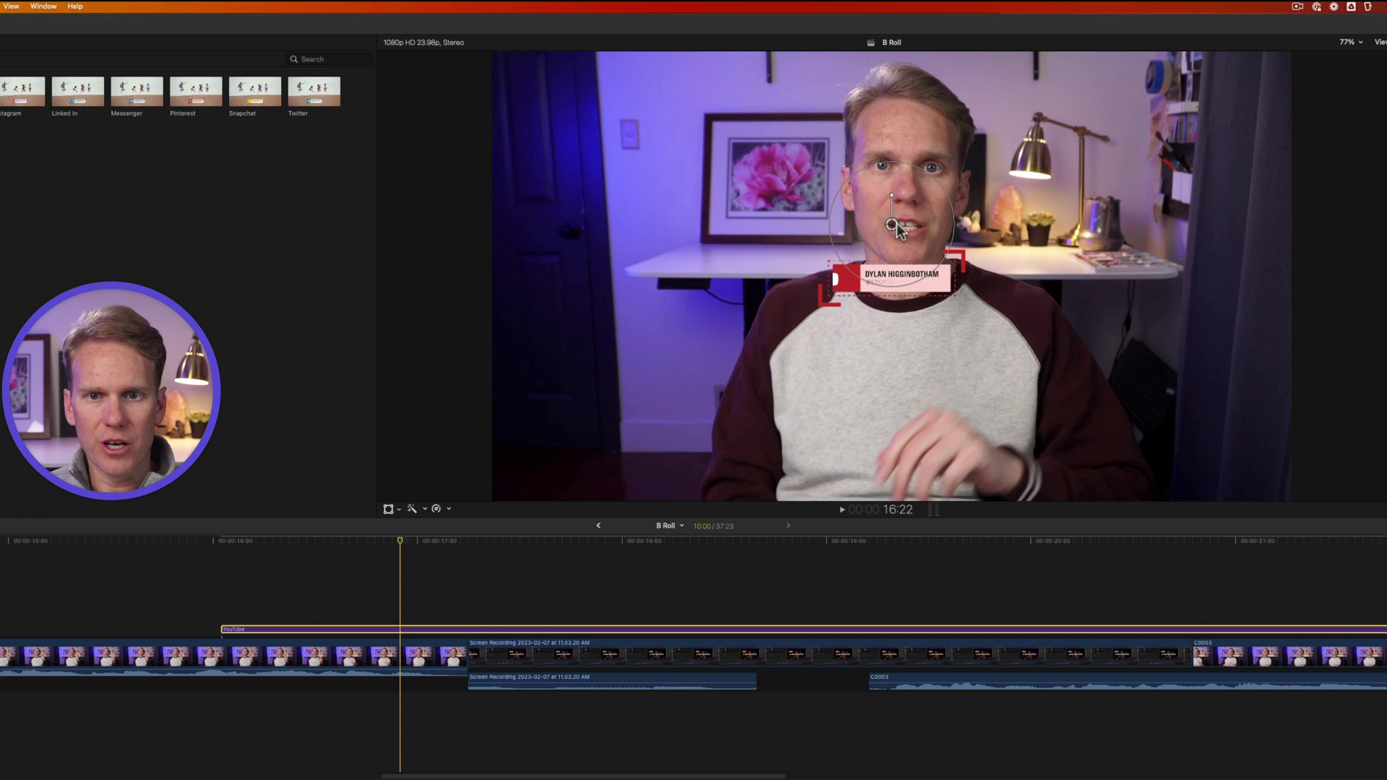
drag(896, 228, 739, 317)
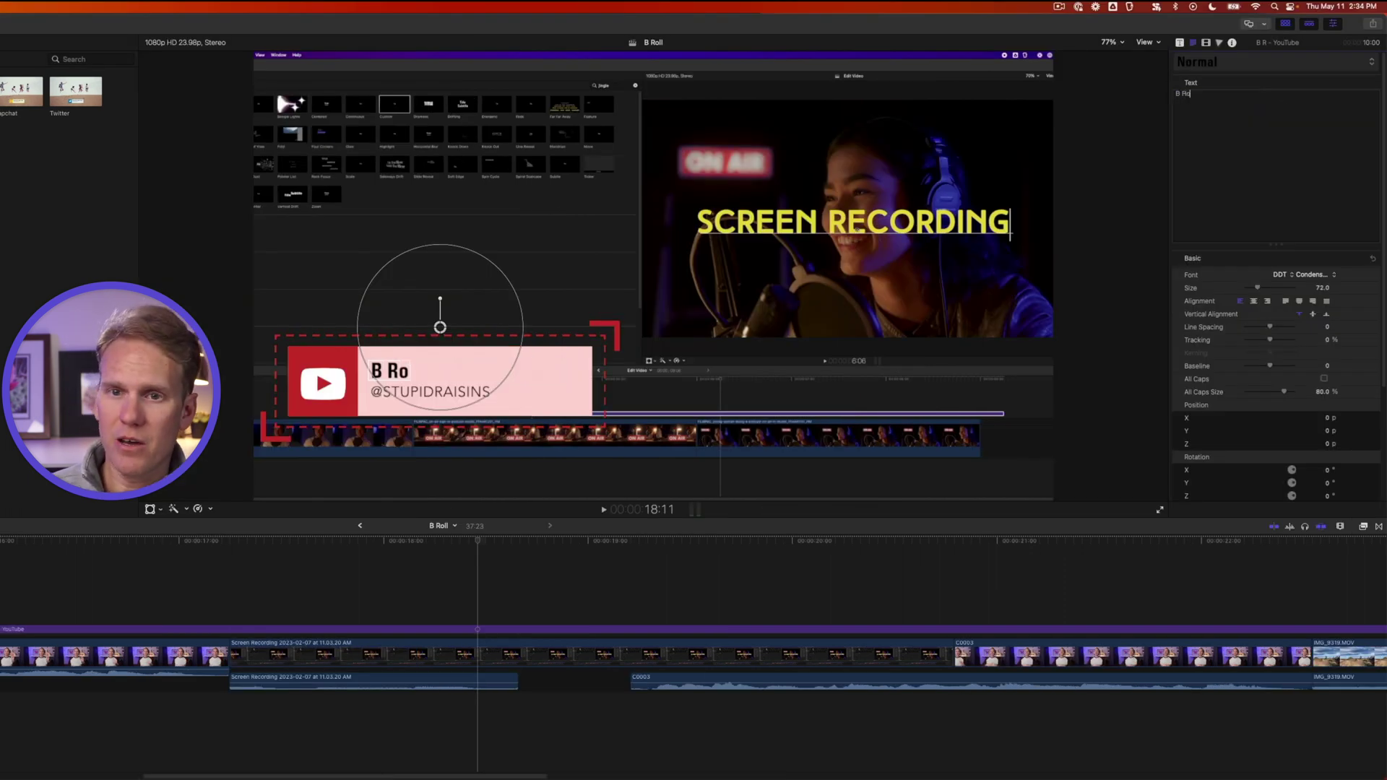
Change the YouTube title's name text to B Roll Pro and open its icon's Color 2 for editing
text(ll Pro)
click(1179, 43)
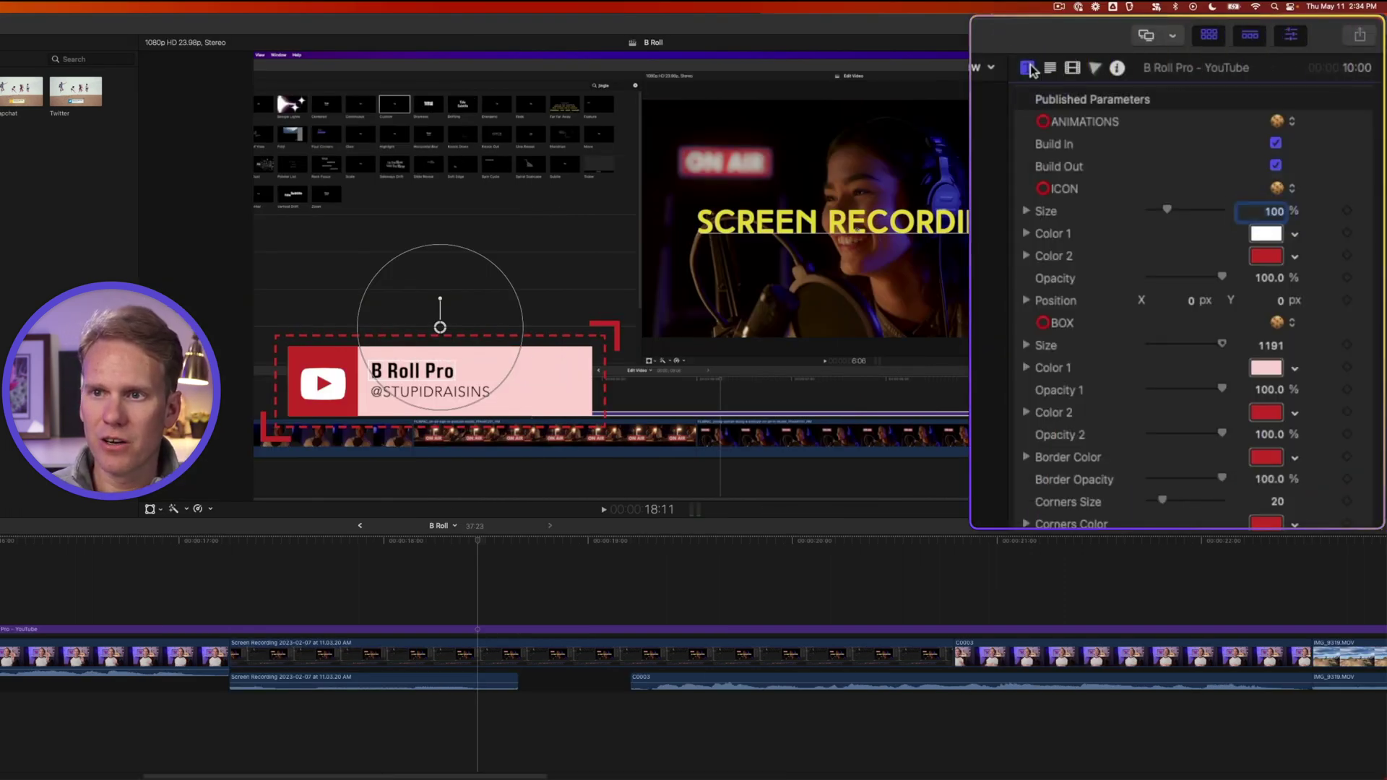
click(1279, 257)
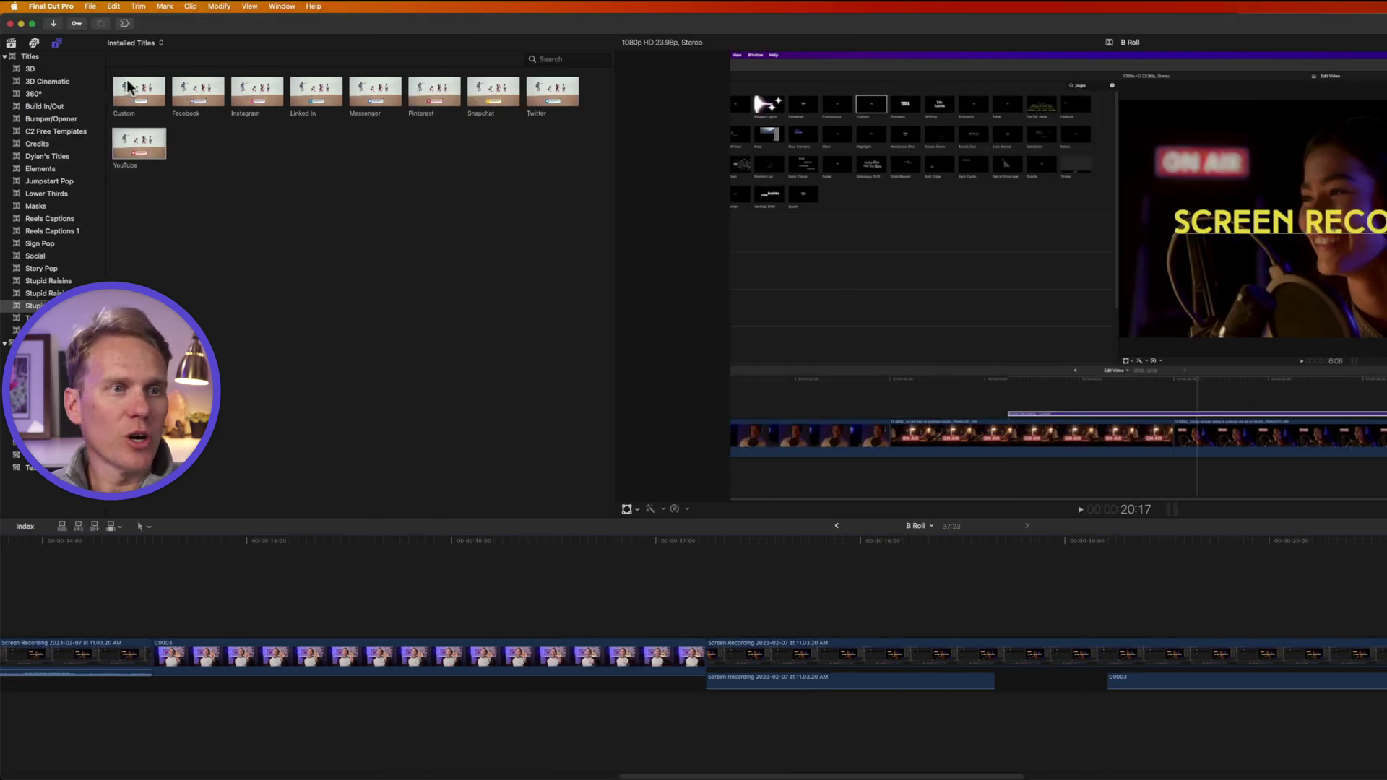
Connect the Custom title above C0003 at about 15:08 and fill its drop zone with the FCPX Icon
drag(127, 86, 403, 595)
click(809, 620)
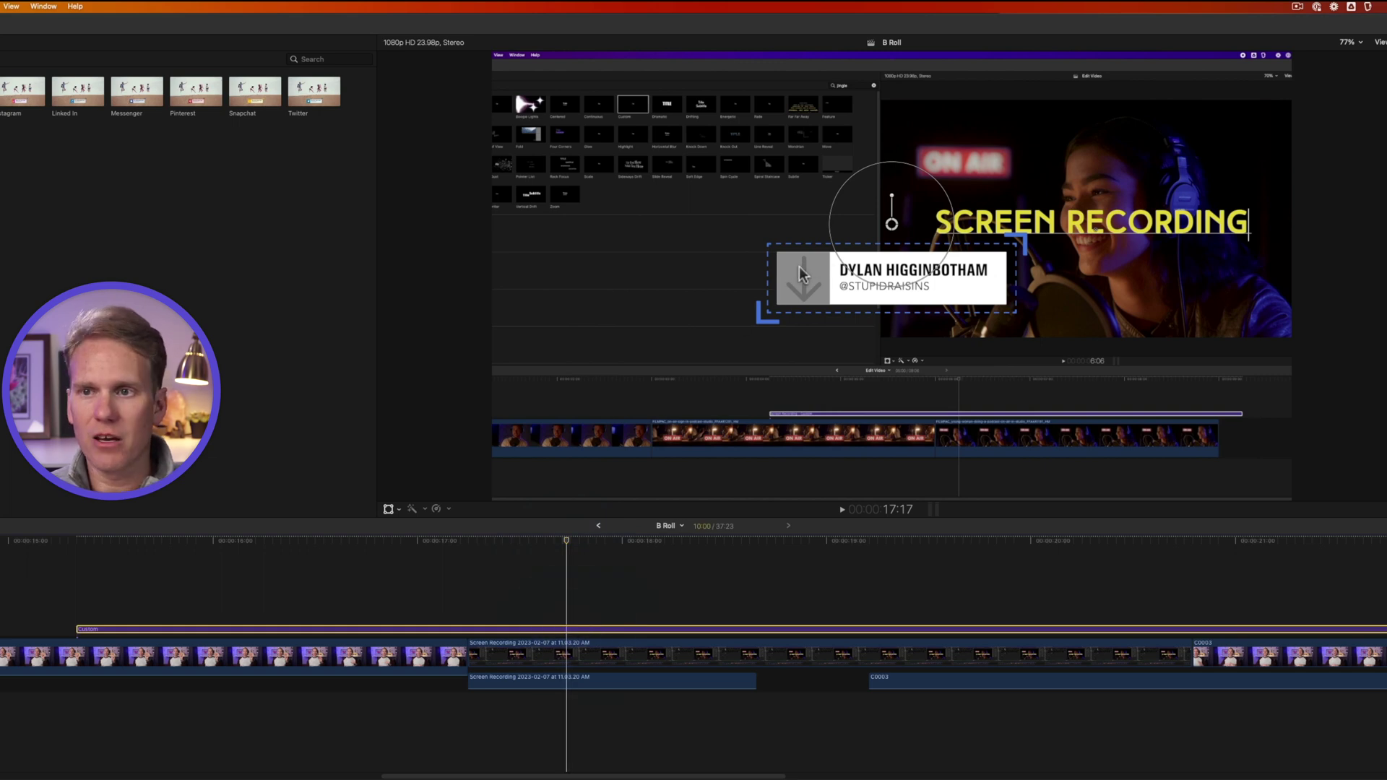
click(1309, 135)
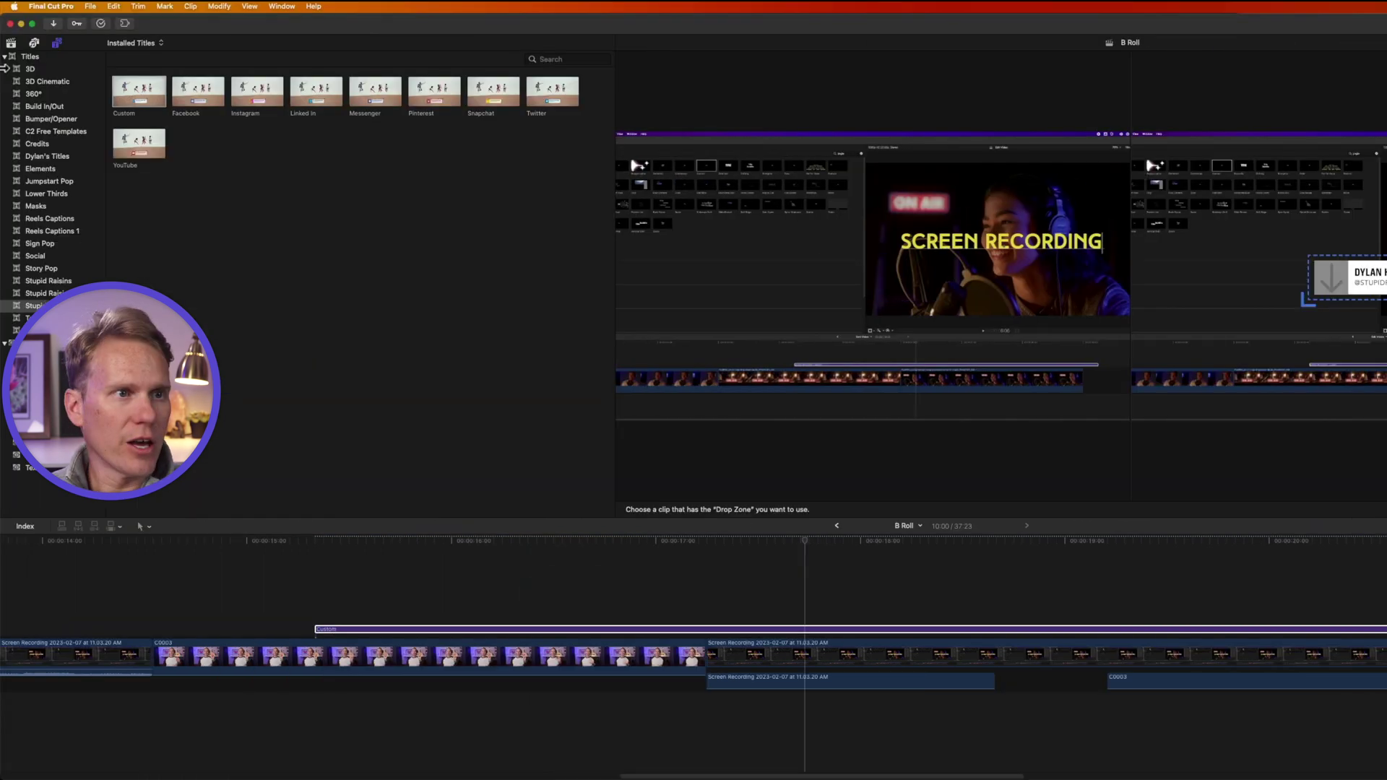
click(11, 44)
scroll(266, 400, down, 10)
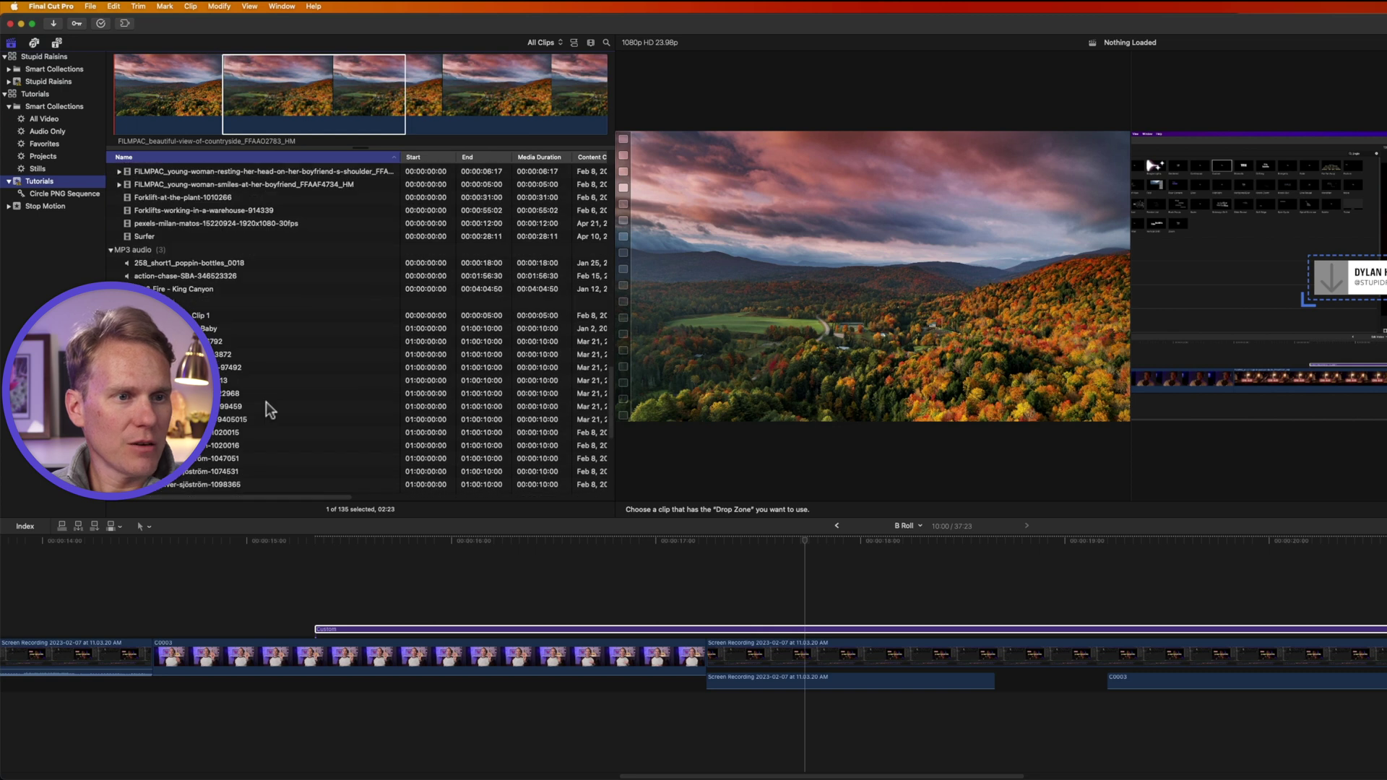
scroll(263, 407, down, 3)
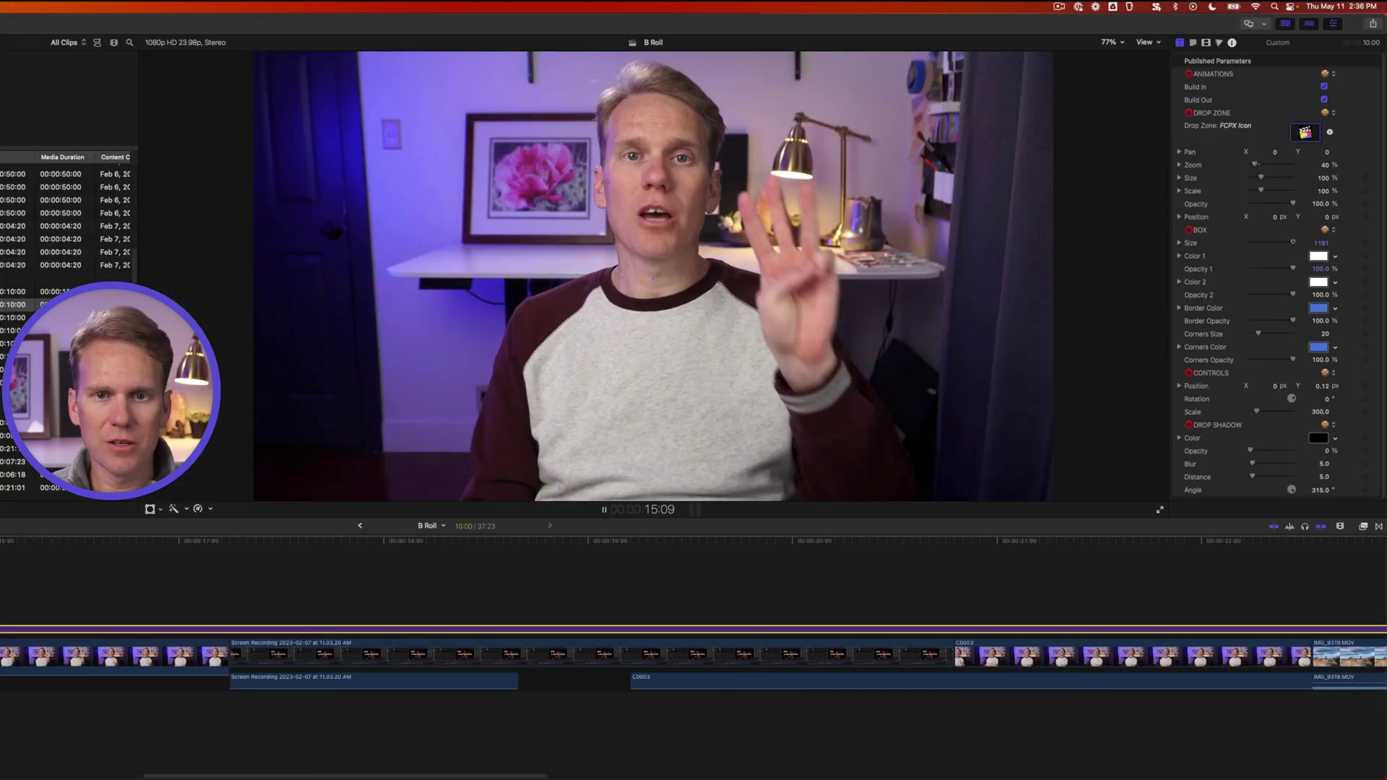